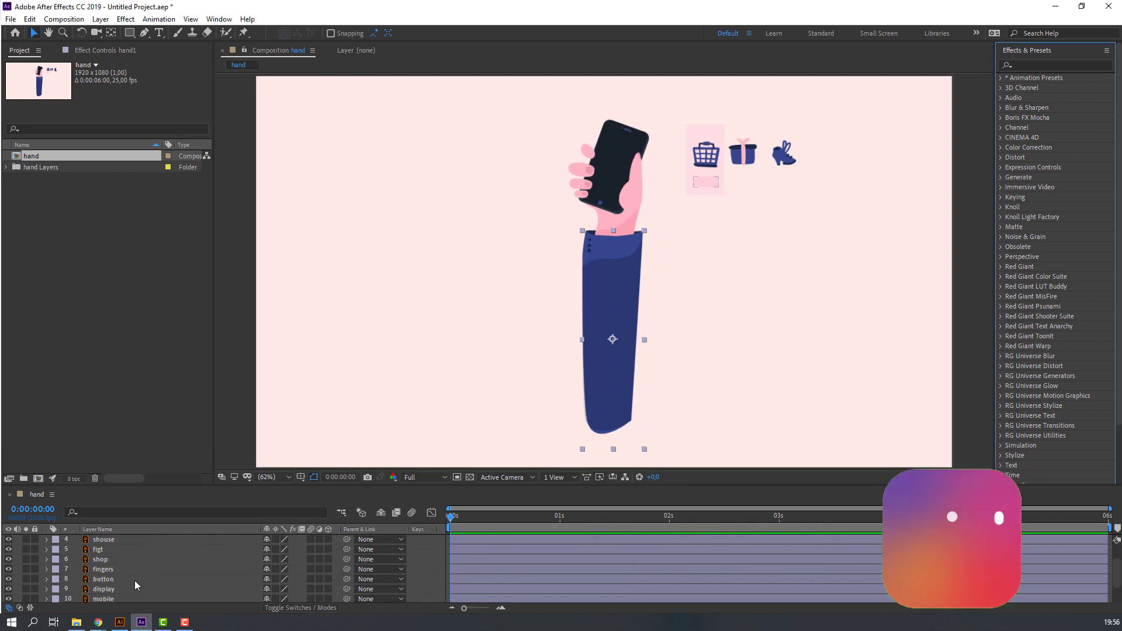
- Pre-compose the shouse, figt, shop, button and display layers into a new composition named display
{"action": "left_click", "coordinate": [140, 588]}
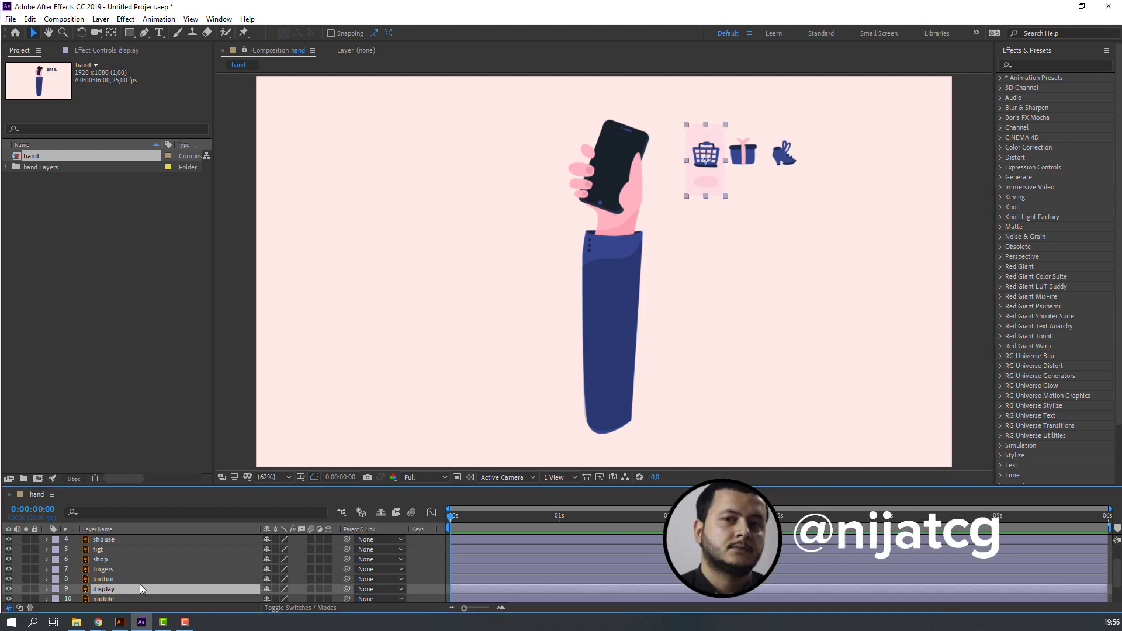
{"action": "left_click", "coordinate": [98, 559], "text": "ctrl"}
{"action": "left_click", "coordinate": [98, 549], "text": "ctrl"}
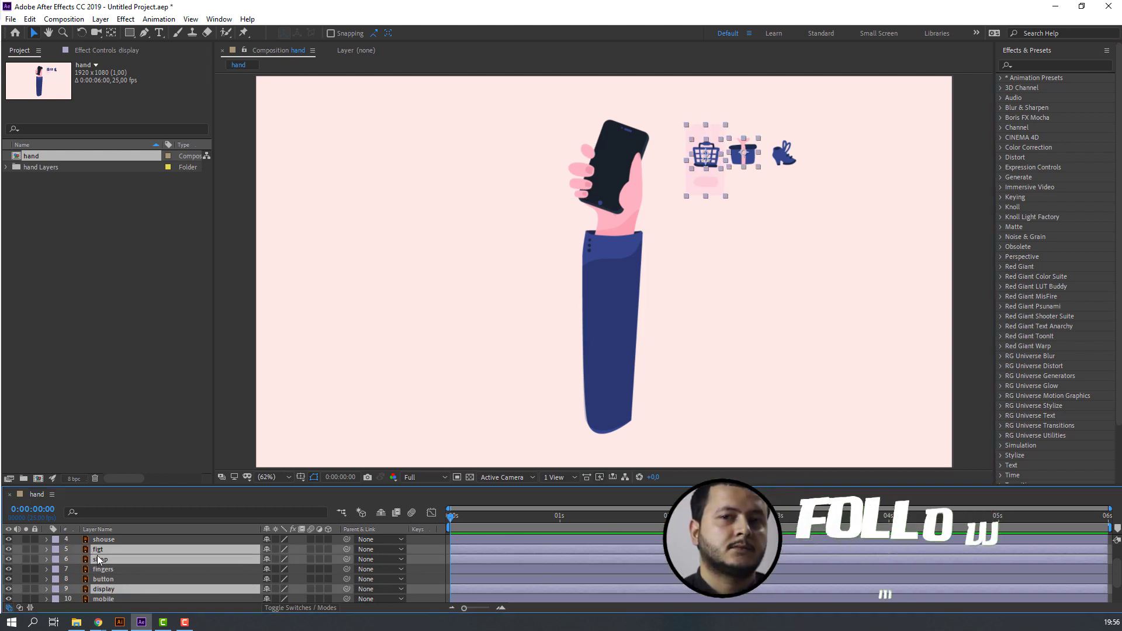
{"action": "left_click", "coordinate": [108, 539], "text": "ctrl"}
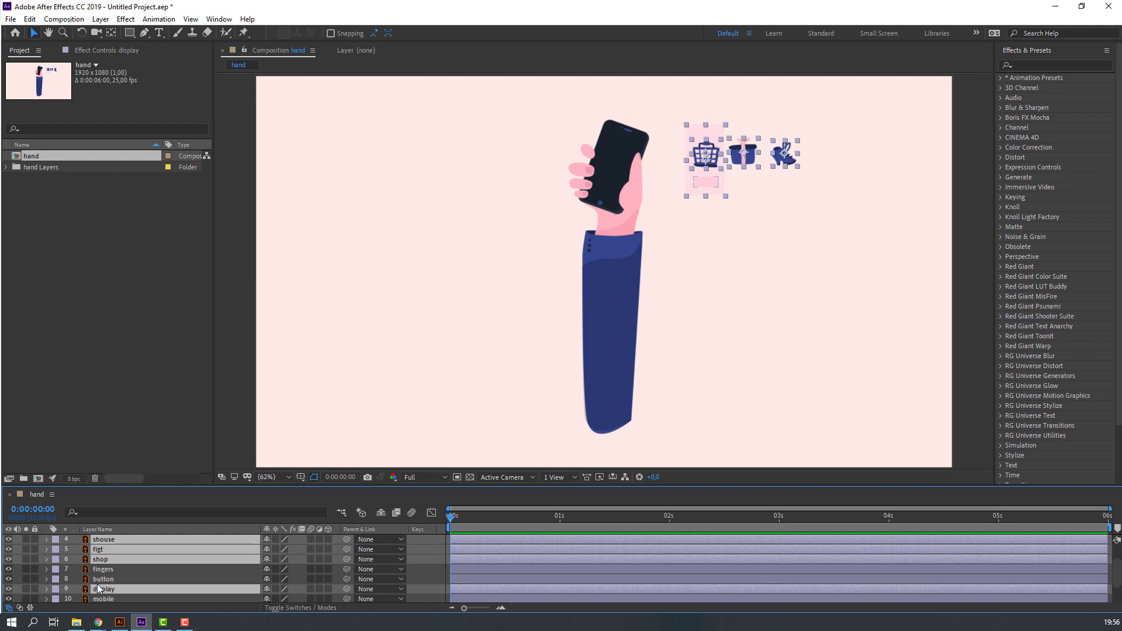
{"action": "right_click", "coordinate": [111, 555]}
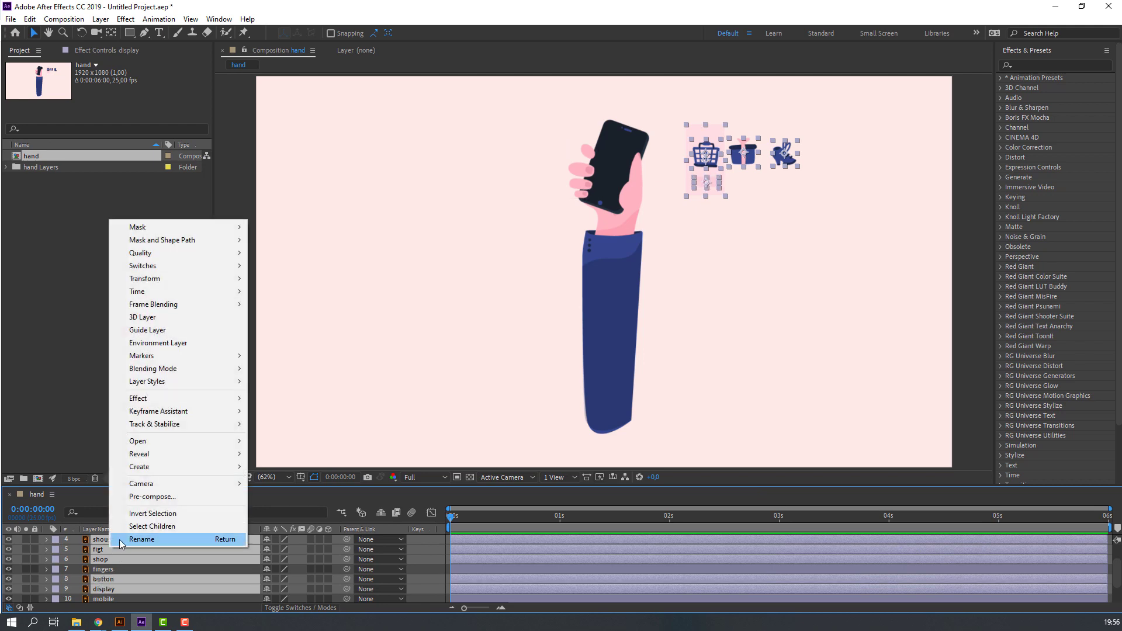
{"action": "left_click", "coordinate": [158, 497]}
{"action": "type", "text": "display"}
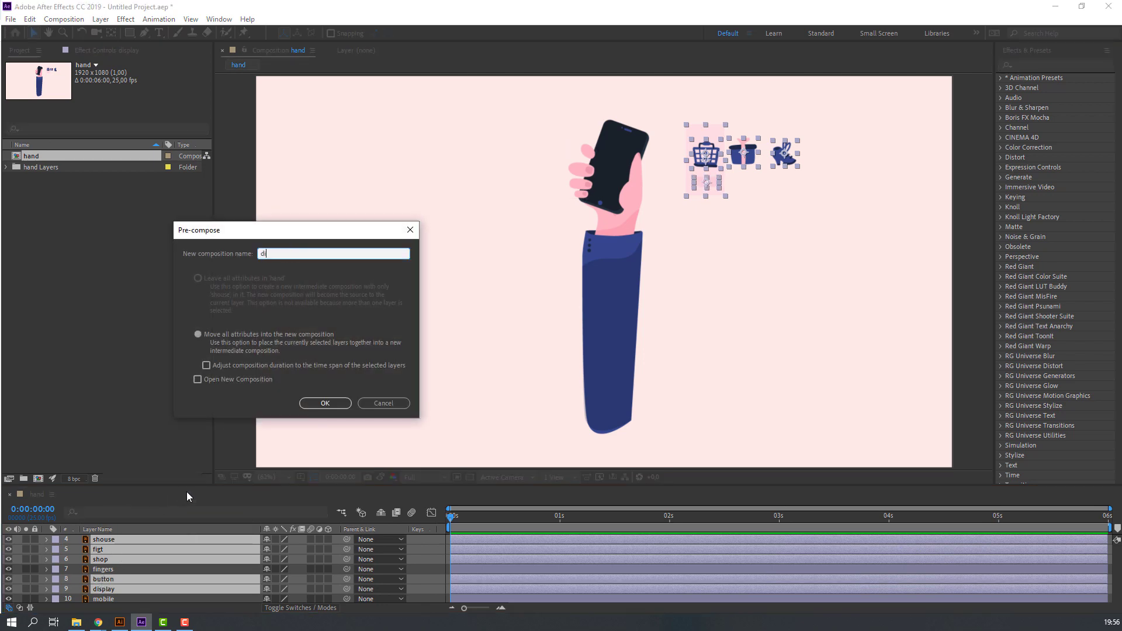
{"action": "left_click", "coordinate": [325, 403]}
- Lock the BG layer
{"action": "left_click", "coordinate": [105, 541]}
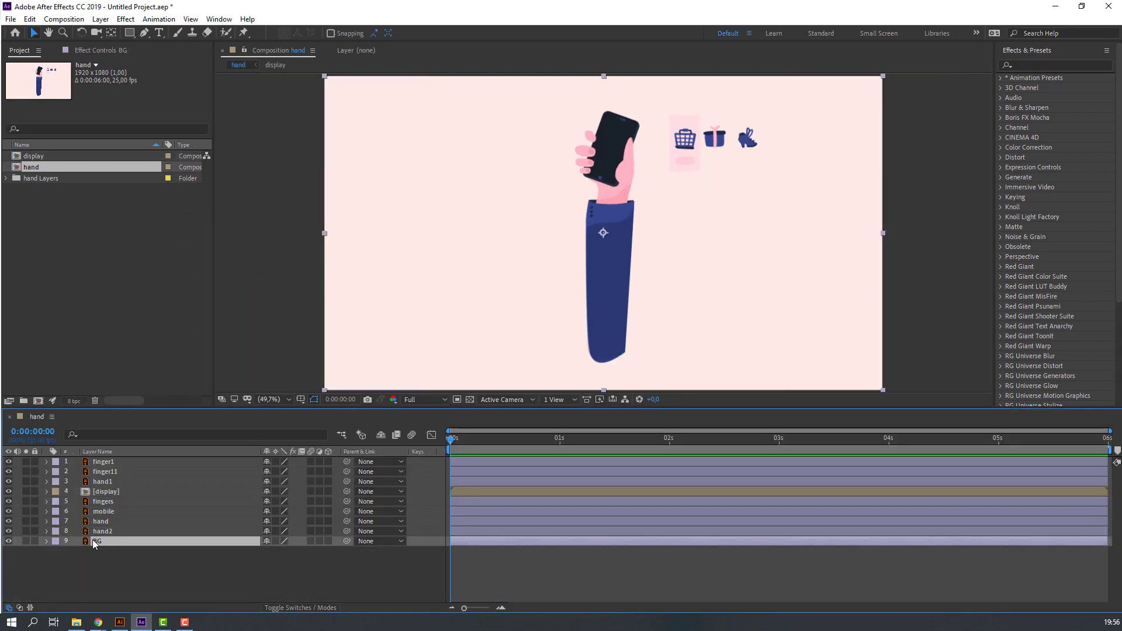
{"action": "left_click", "coordinate": [33, 540]}
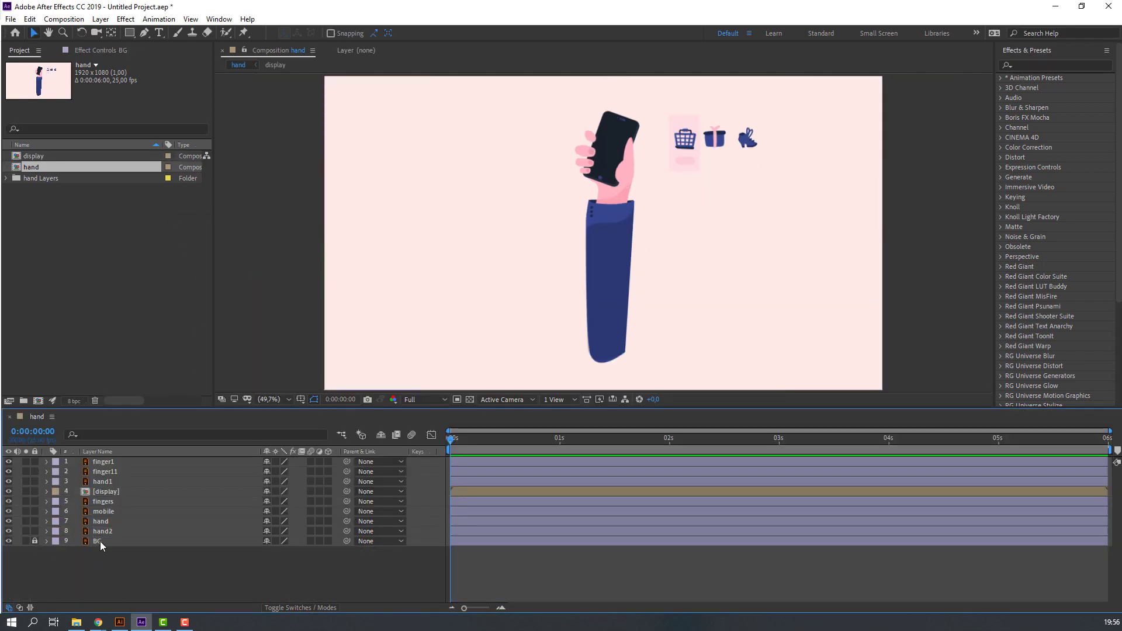
- Move the hand layer's anchor point down to the wrist, inside the sleeve opening
{"action": "left_click", "coordinate": [107, 525]}
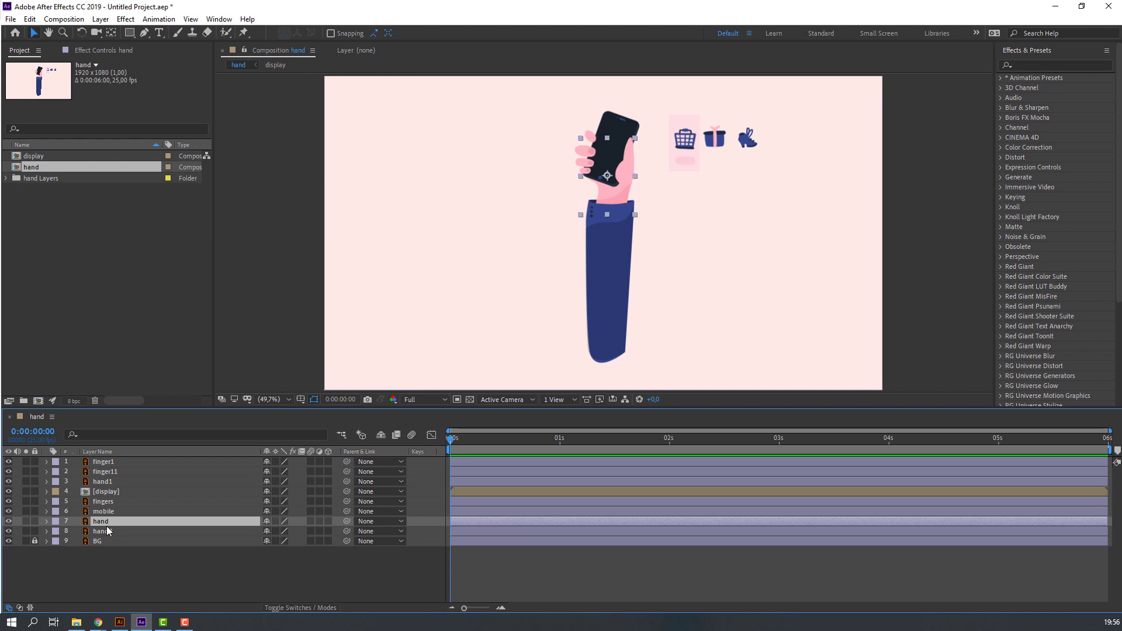
{"action": "left_click", "coordinate": [24, 521]}
{"action": "scroll", "coordinate": [625, 212], "scroll_direction": "up", "scroll_amount": 2}
{"action": "left_click", "coordinate": [111, 32]}
{"action": "left_click_drag", "start_coordinate": [537, 170], "coordinate": [549, 239]}
{"action": "left_click", "coordinate": [25, 521]}
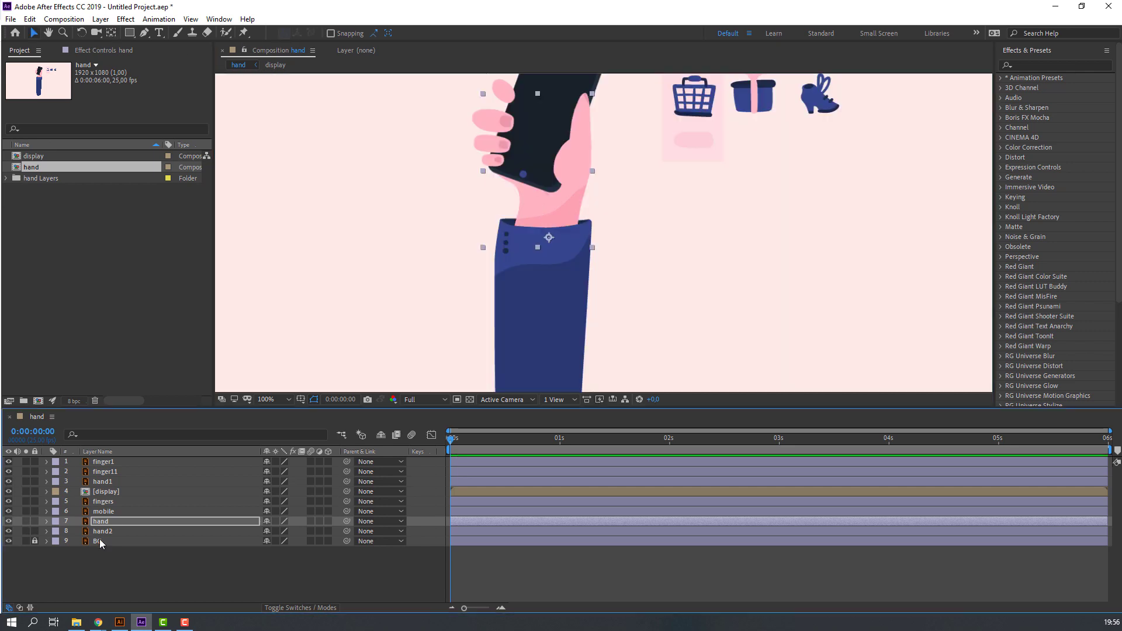
{"action": "key", "text": "v"}
- Isolate the hand1 layer, move its anchor point to the lower end of the sleeve, and end the isolation
{"action": "left_click", "coordinate": [107, 531]}
{"action": "left_click", "coordinate": [108, 482]}
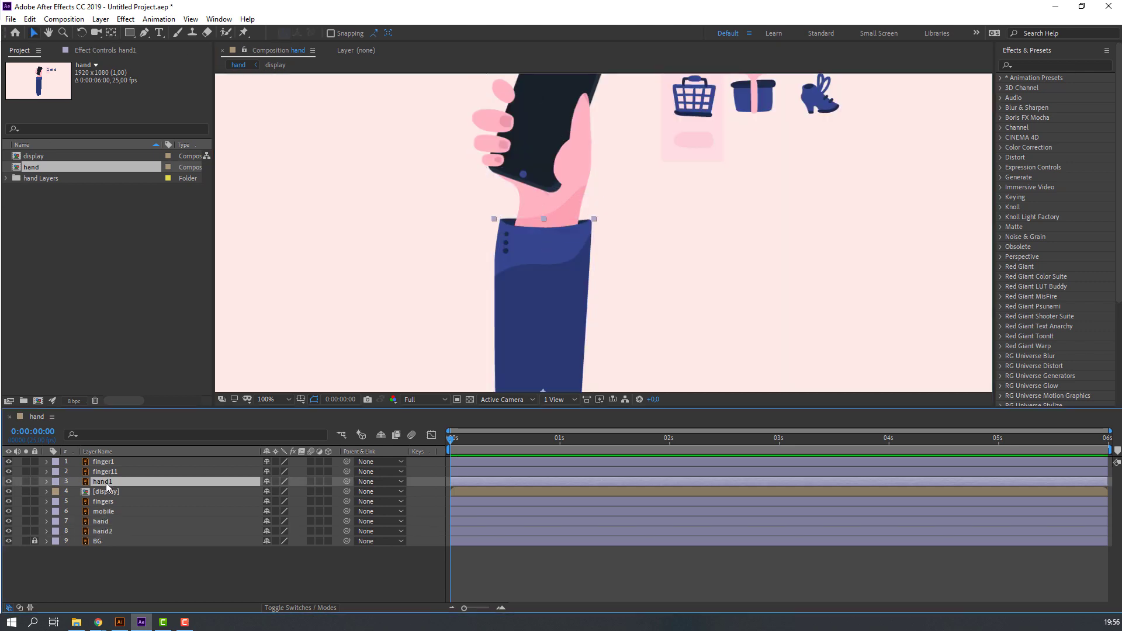
{"action": "left_click", "coordinate": [26, 481]}
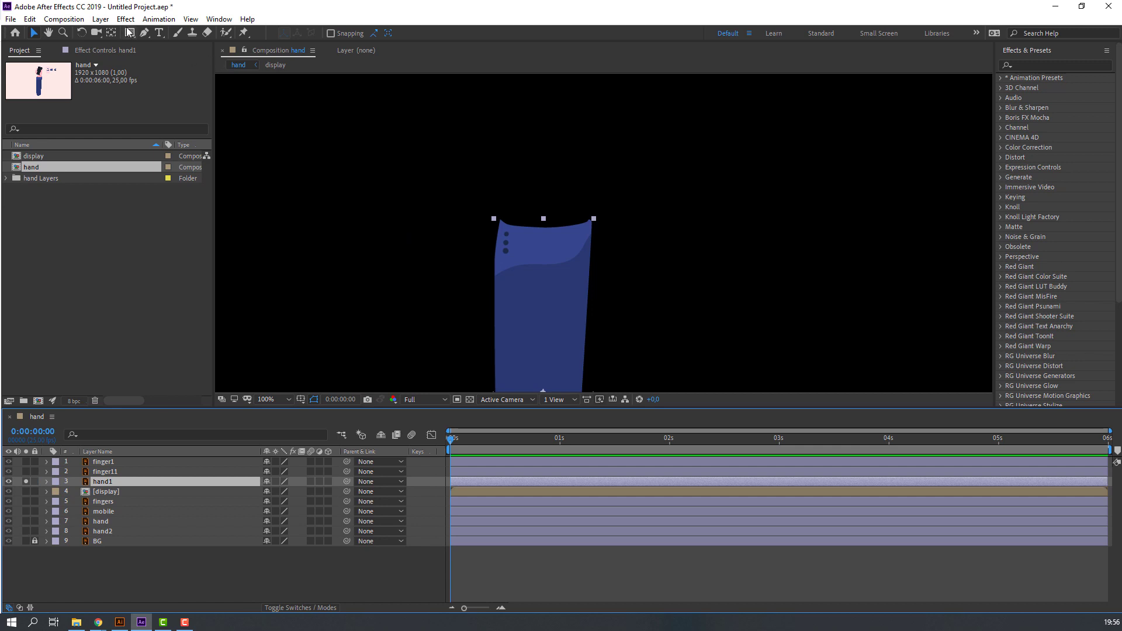
{"action": "scroll", "coordinate": [566, 272], "scroll_direction": "down", "scroll_amount": 2}
{"action": "left_click", "coordinate": [111, 32]}
{"action": "left_click_drag", "start_coordinate": [524, 236], "coordinate": [518, 263]}
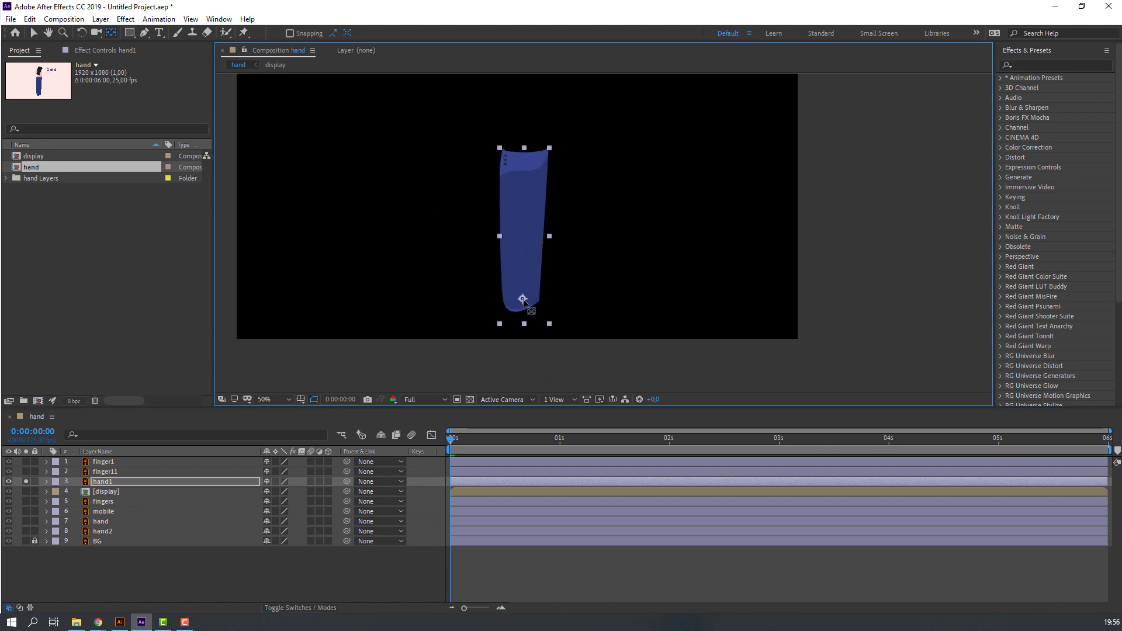
{"action": "left_click", "coordinate": [30, 35]}
{"action": "left_click", "coordinate": [26, 482]}
{"action": "left_click", "coordinate": [104, 591]}
- Parent the hand and hand2 layers to hand1
{"action": "left_click", "coordinate": [106, 525]}
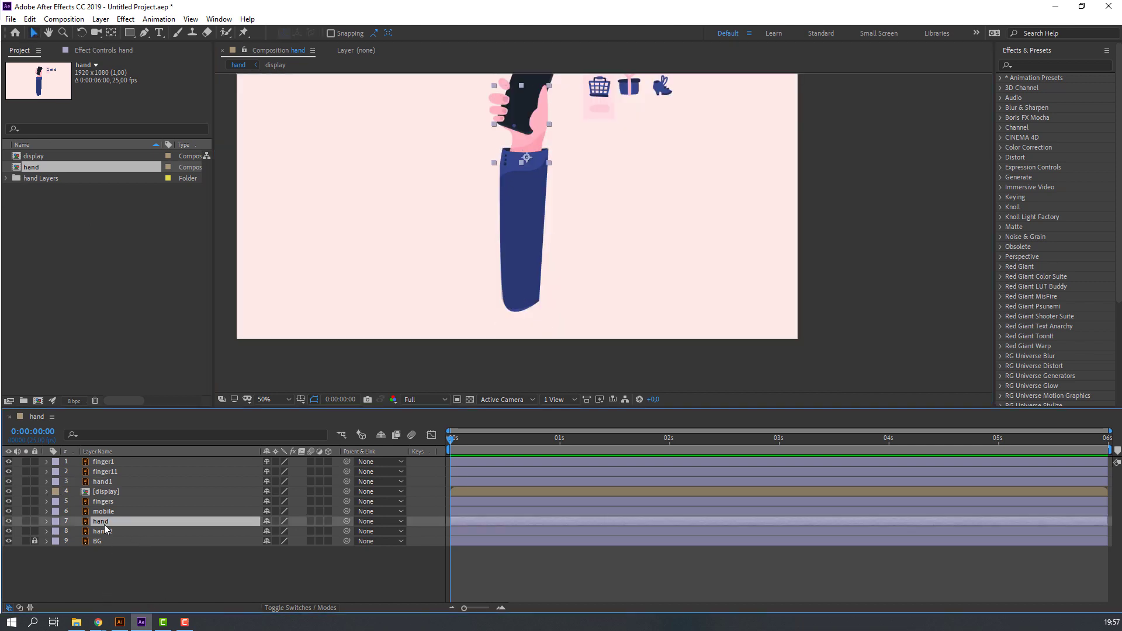
{"action": "left_click_drag", "start_coordinate": [347, 521], "coordinate": [123, 483]}
{"action": "left_click", "coordinate": [109, 532]}
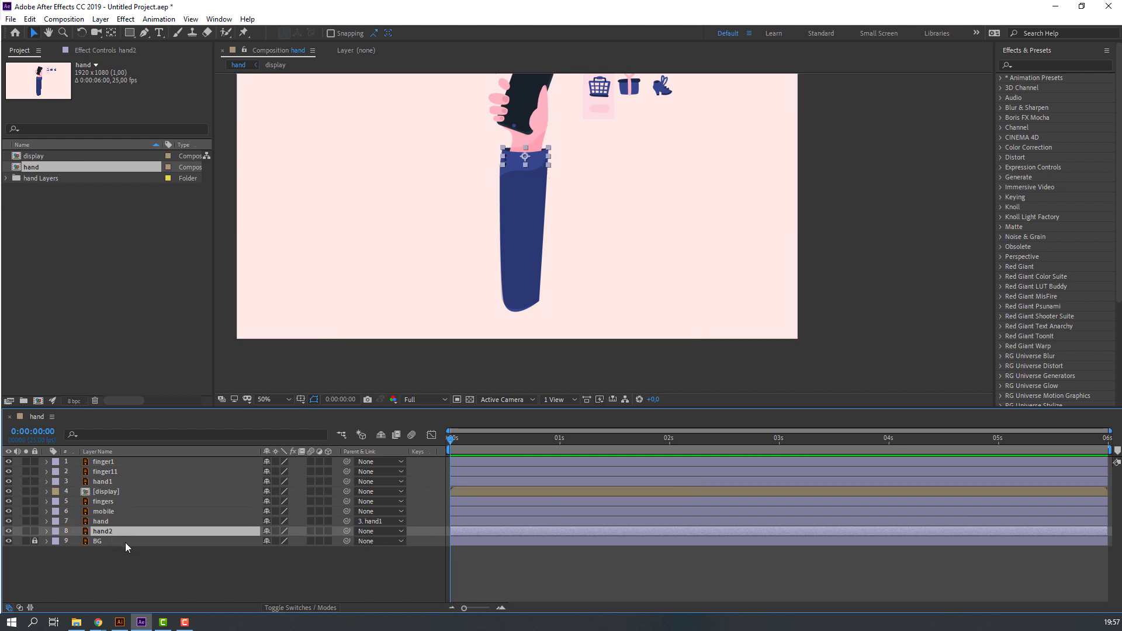
{"action": "left_click_drag", "start_coordinate": [347, 530], "coordinate": [103, 483]}
{"action": "left_click", "coordinate": [149, 586]}
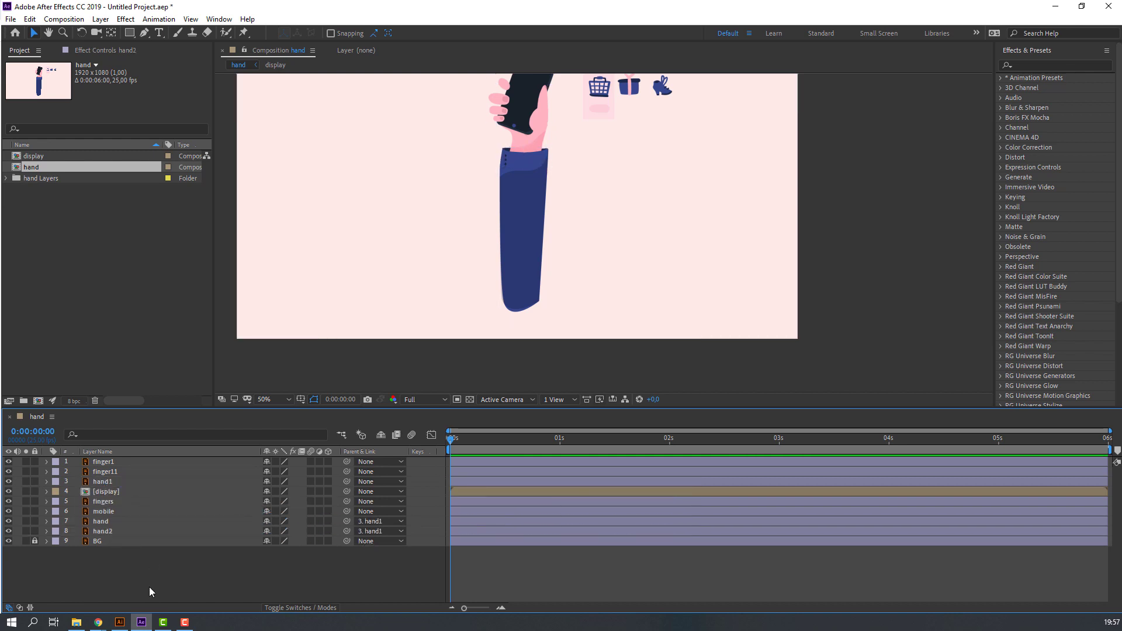
- Mark the hand2 layer as shy and hide shy layers in the timeline
{"action": "left_click", "coordinate": [104, 533]}
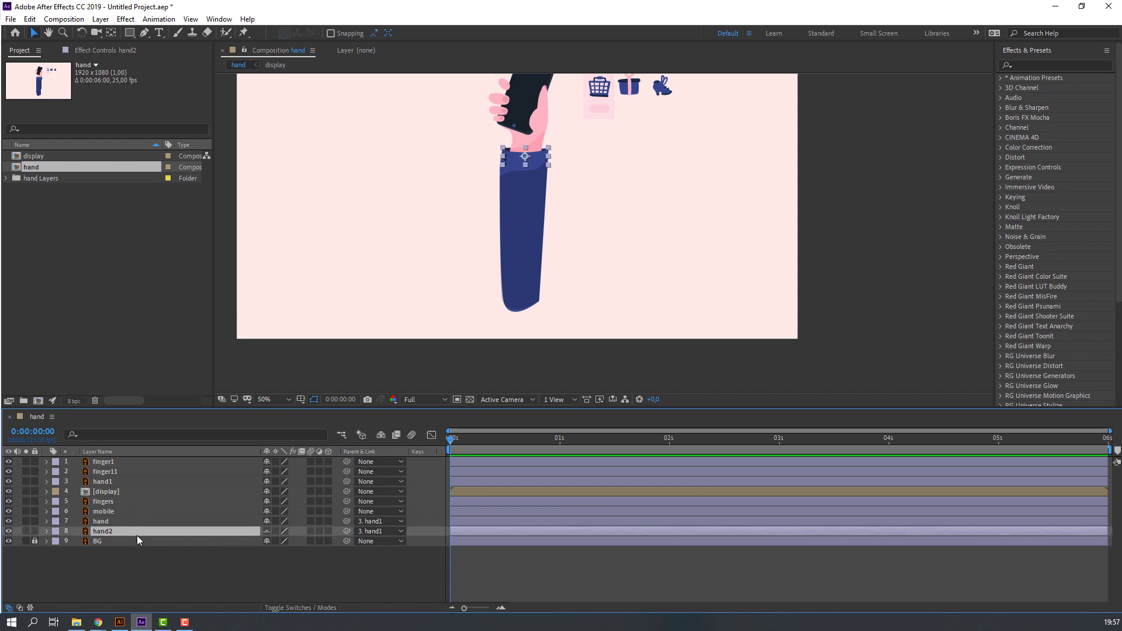
{"action": "left_click", "coordinate": [381, 436]}
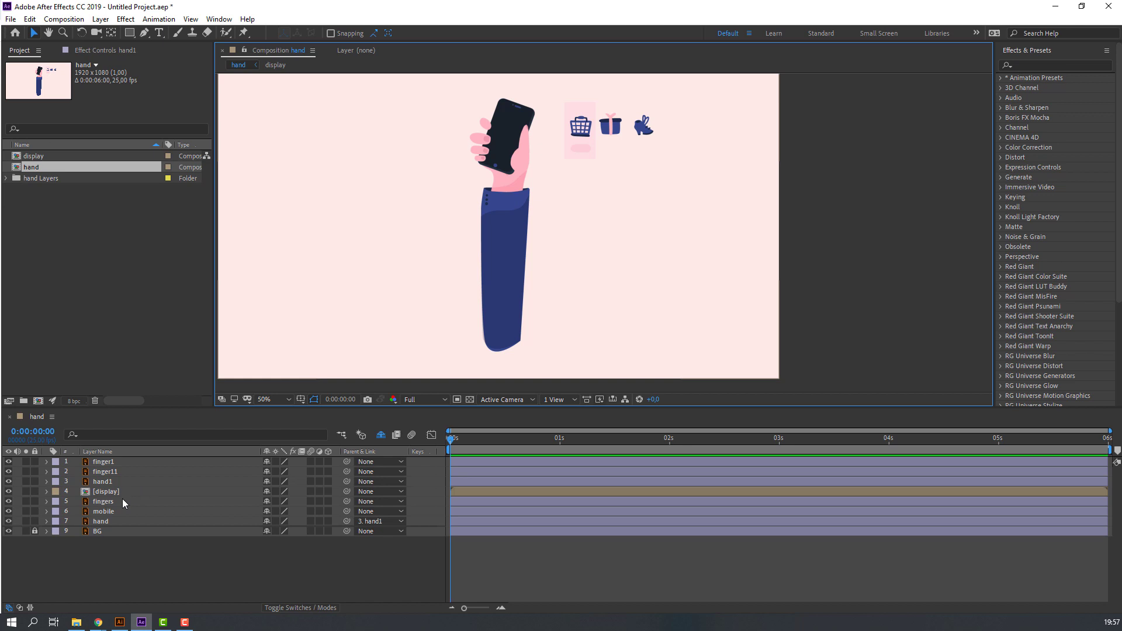
- Parent the fingers and mobile layers to the hand layer
{"action": "left_click", "coordinate": [112, 512]}
{"action": "left_click", "coordinate": [107, 502], "text": "shift"}
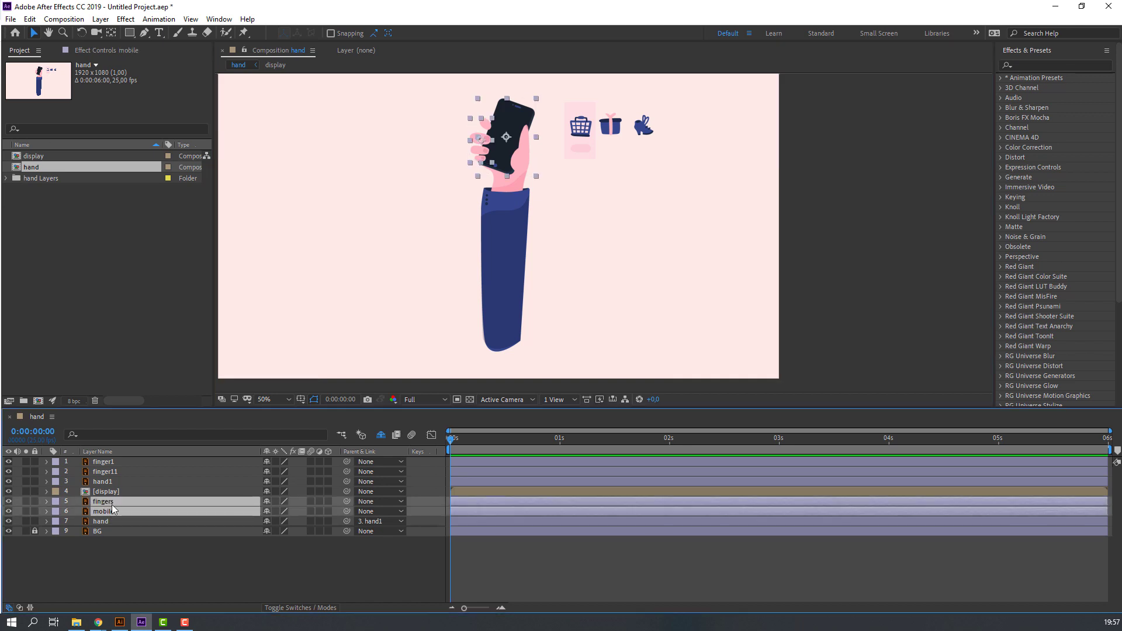
{"action": "left_click_drag", "start_coordinate": [346, 501], "coordinate": [117, 519]}
{"action": "left_click", "coordinate": [106, 574]}
- Move the display composition layer so its basket page sits over the phone
{"action": "left_click", "coordinate": [117, 494]}
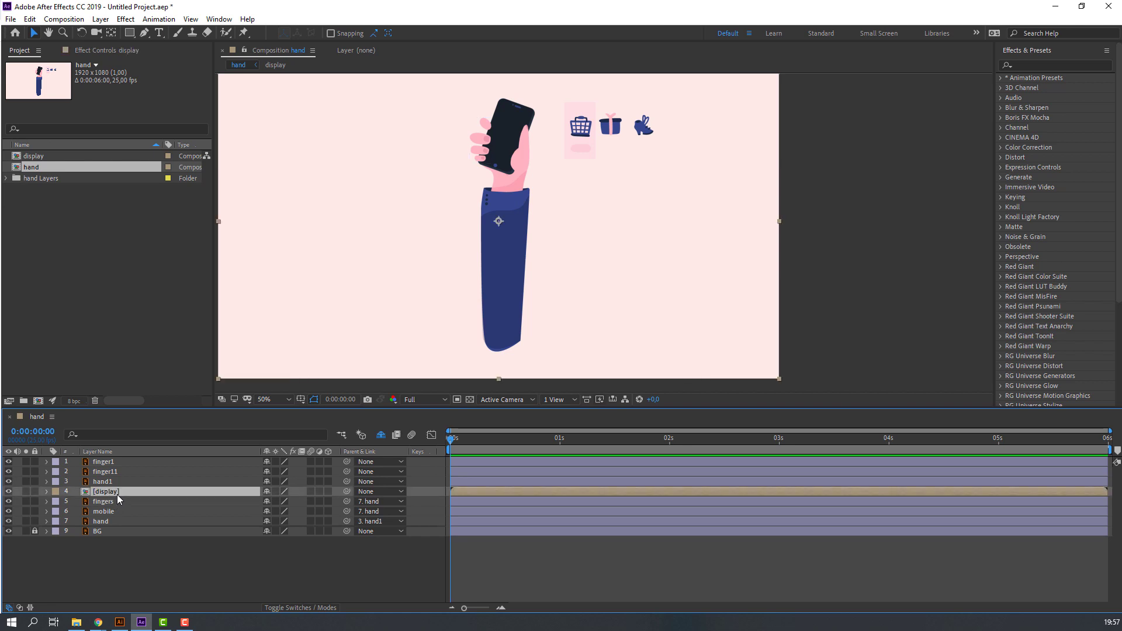
{"action": "left_click_drag", "start_coordinate": [598, 144], "coordinate": [529, 148]}
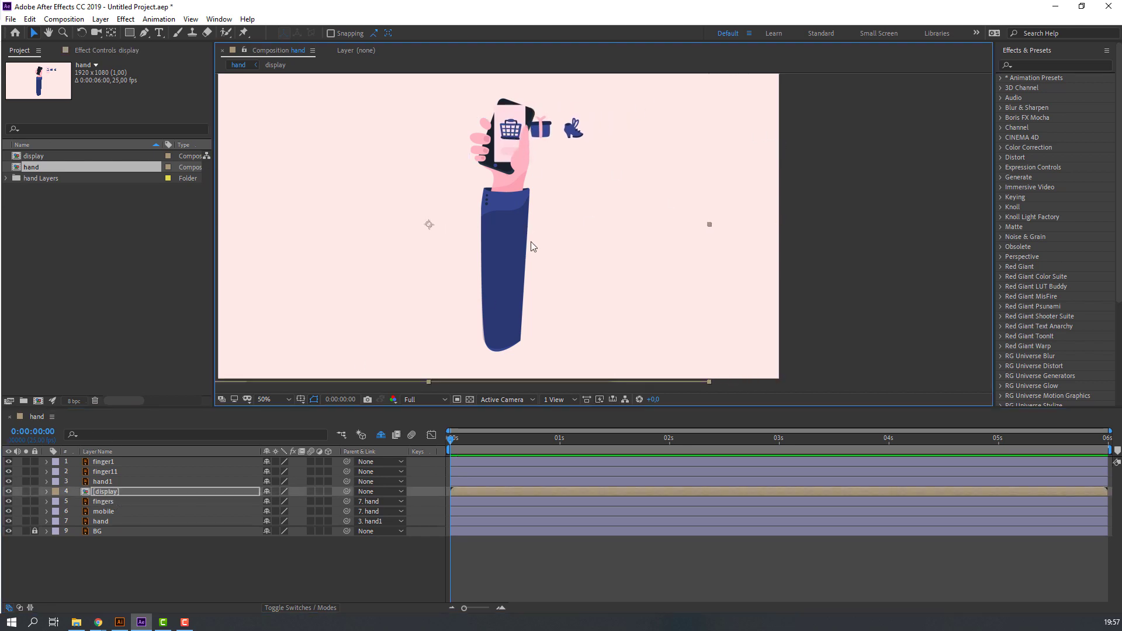
{"action": "scroll", "coordinate": [533, 246], "scroll_direction": "up", "scroll_amount": 4}
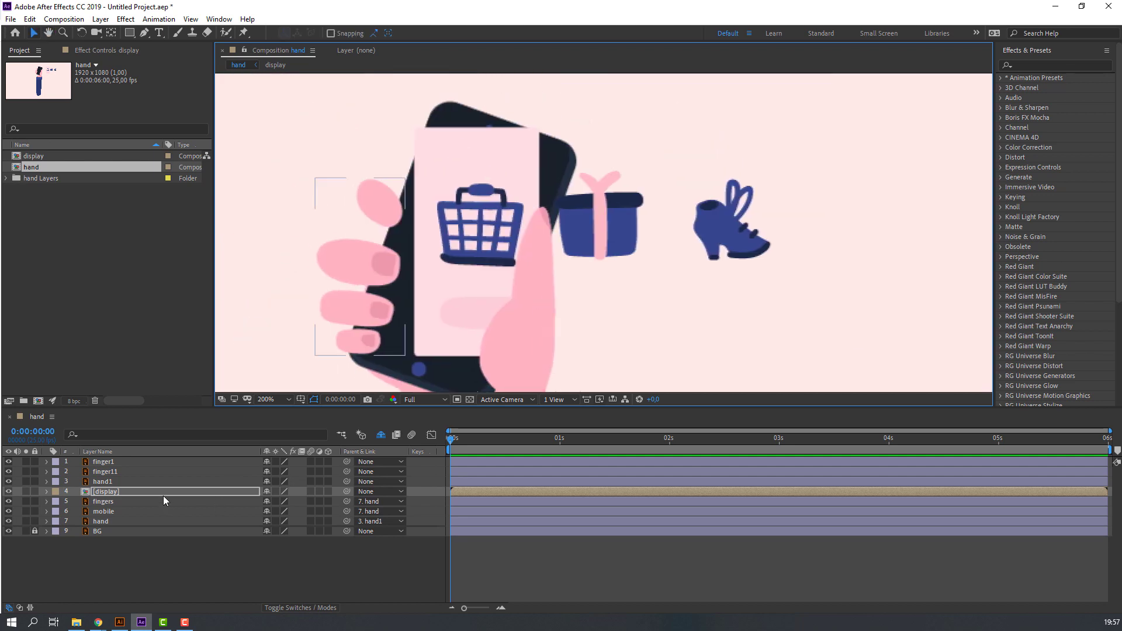
- Rotate the display layer to 19° and fit it to the phone screen, then place it beneath the fingers layer
{"action": "left_click", "coordinate": [107, 492]}
{"action": "key", "text": "r"}
{"action": "left_click_drag", "start_coordinate": [275, 501], "coordinate": [288, 502]}
{"action": "left_click_drag", "start_coordinate": [566, 344], "coordinate": [444, 285]}
{"action": "left_click", "coordinate": [280, 502]}
{"action": "key", "text": "Up"}
{"action": "key", "text": "Up"}
{"action": "left_click", "coordinate": [284, 511]}
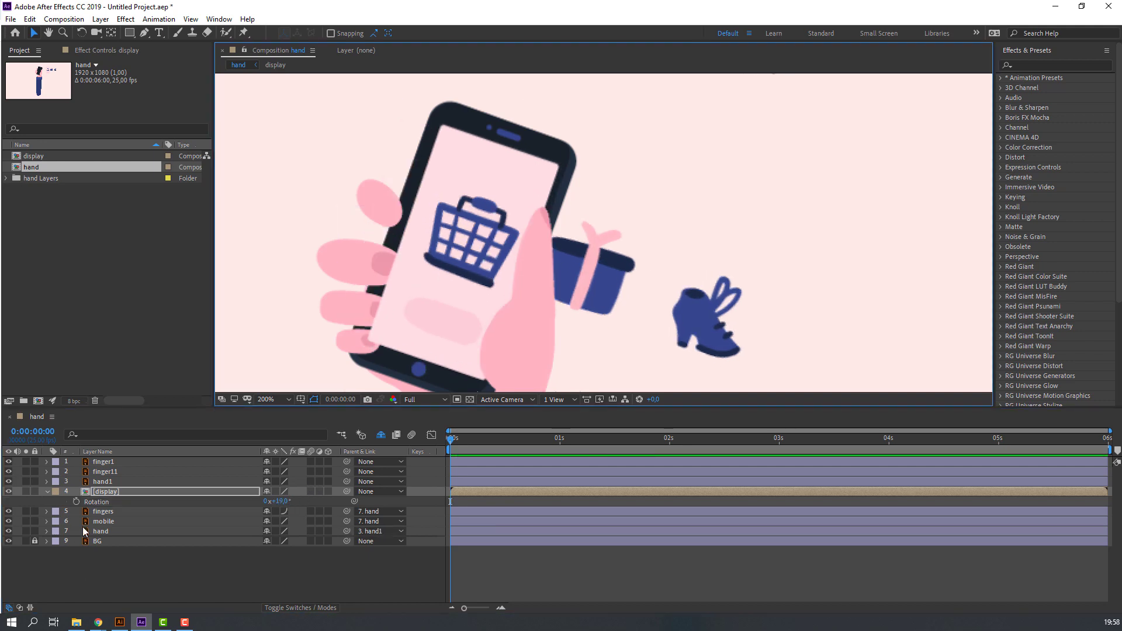
{"action": "left_click_drag", "start_coordinate": [108, 495], "coordinate": [114, 513]}
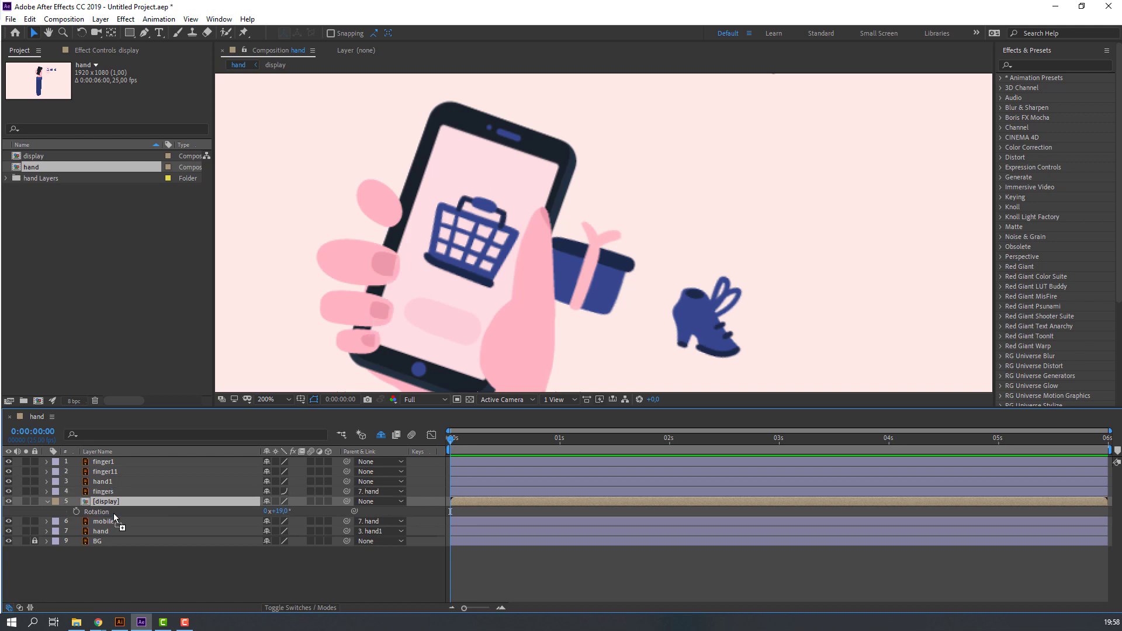
- Set the display layer's rotation to 21° and realign it with the phone screen
{"action": "left_click", "coordinate": [276, 511]}
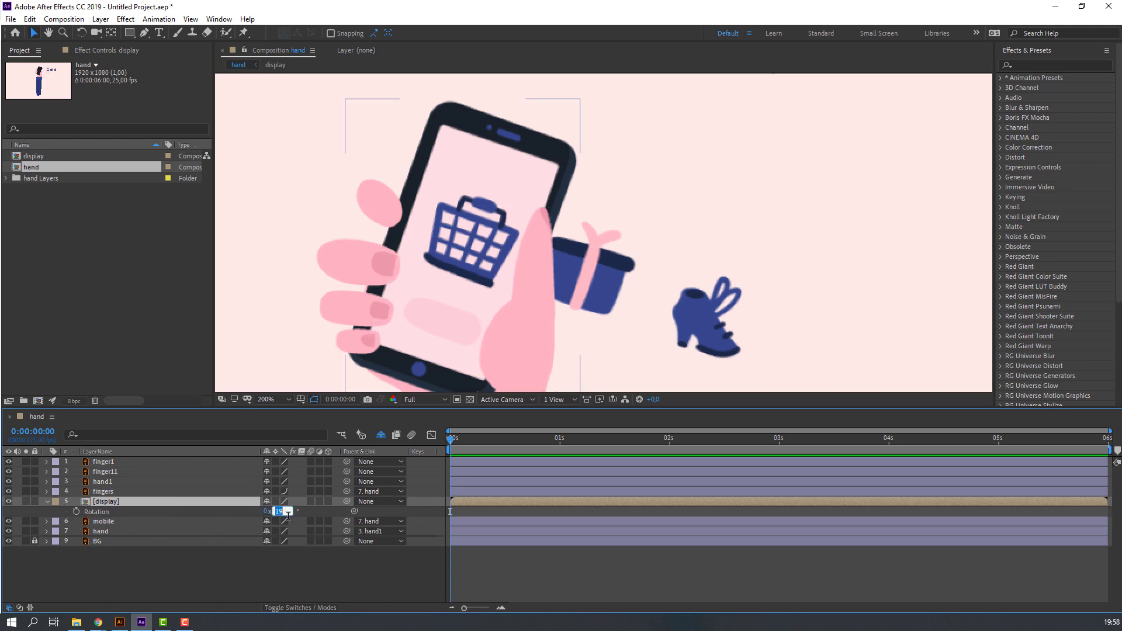
{"action": "type", "text": "21"}
{"action": "key", "text": "Return"}
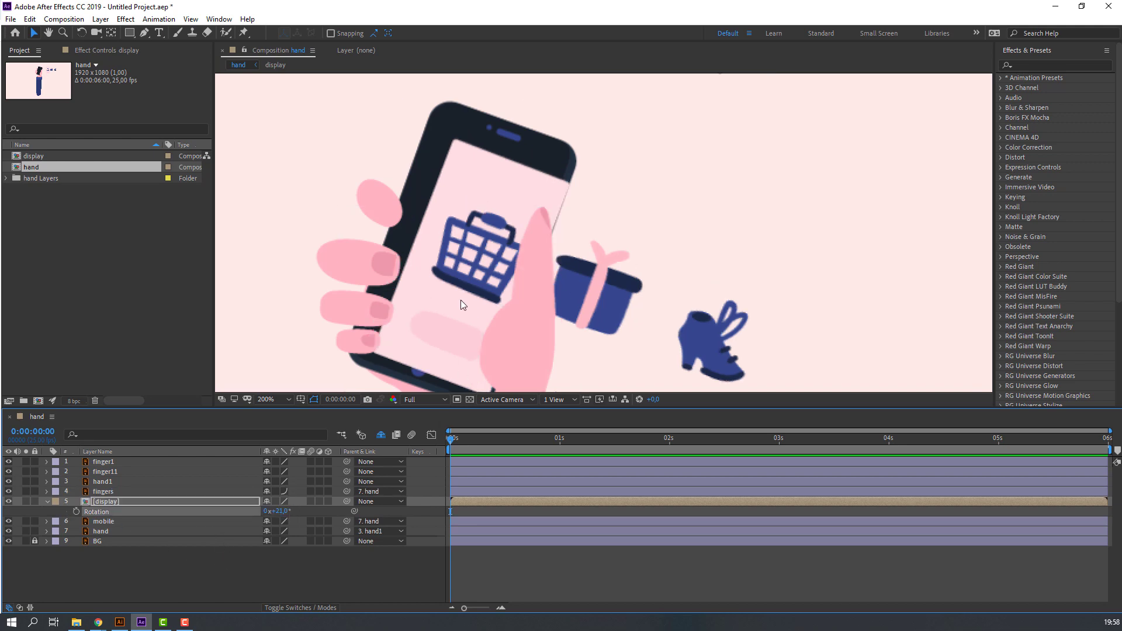
{"action": "left_click", "coordinate": [460, 300]}
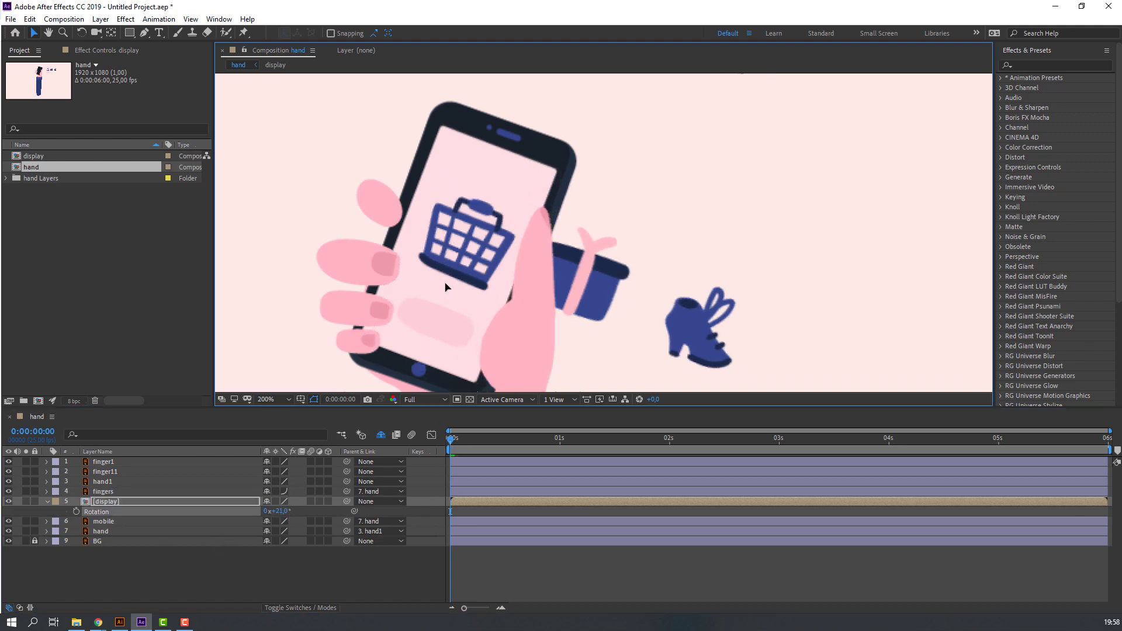
{"action": "left_click", "coordinate": [120, 584]}
- Parent the display layer to the mobile layer
{"action": "left_click", "coordinate": [98, 503]}
{"action": "key", "text": "r"}
{"action": "left_click_drag", "start_coordinate": [346, 501], "coordinate": [123, 510]}
{"action": "left_click", "coordinate": [107, 578]}
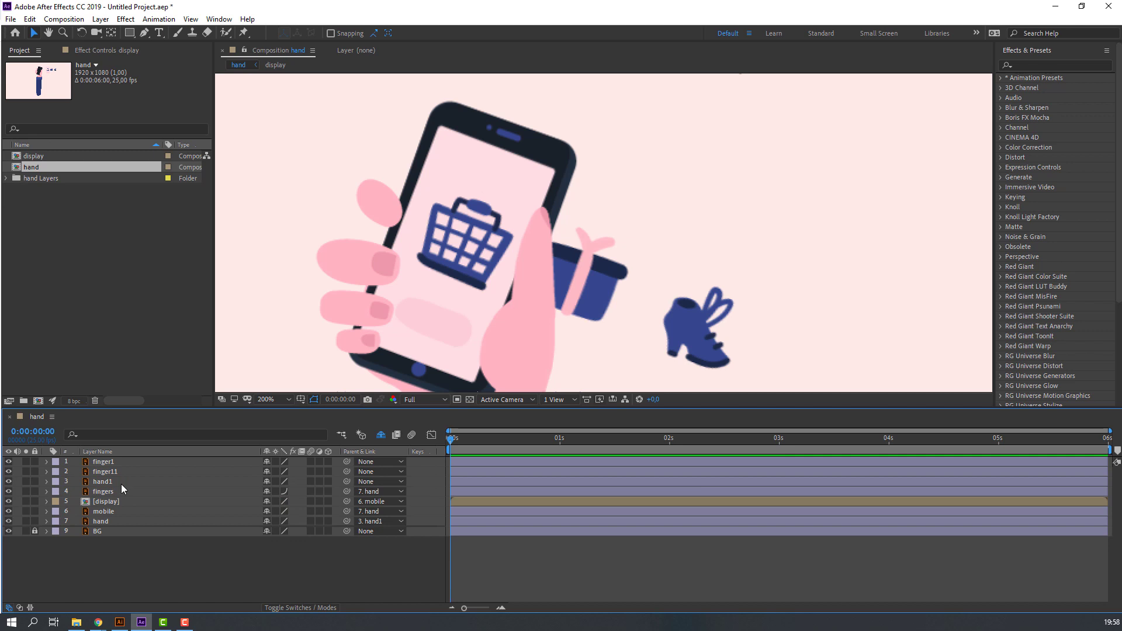
- Parent the finger1 and finger11 layers to the hand layer
{"action": "left_click", "coordinate": [128, 470]}
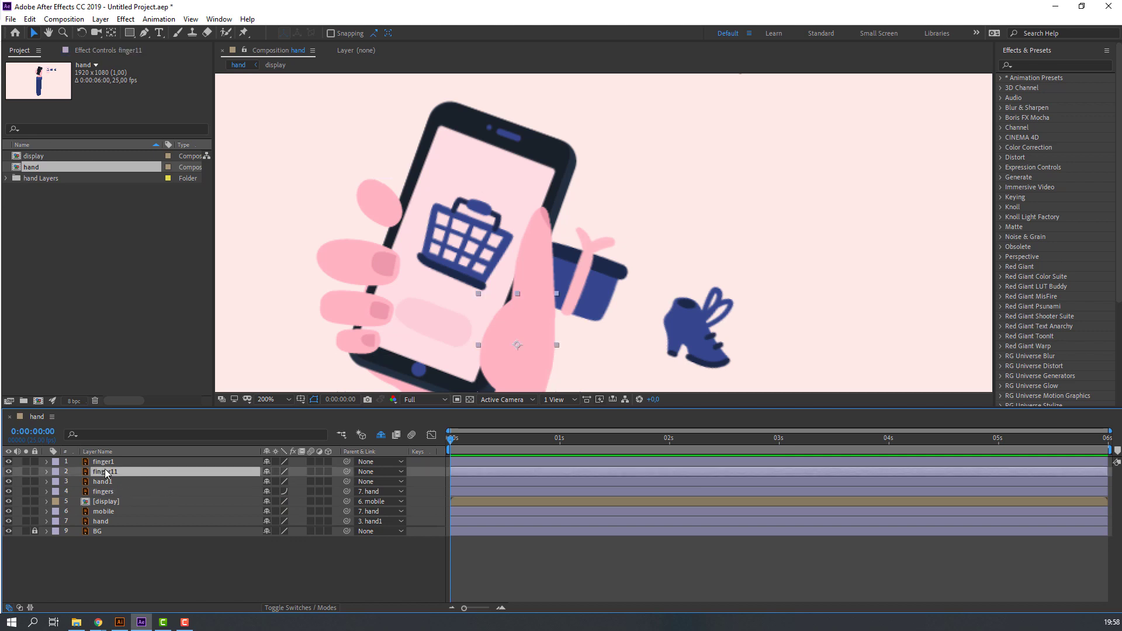
{"action": "left_click", "coordinate": [108, 463], "text": "shift"}
{"action": "left_click_drag", "start_coordinate": [413, 330], "coordinate": [431, 280]}
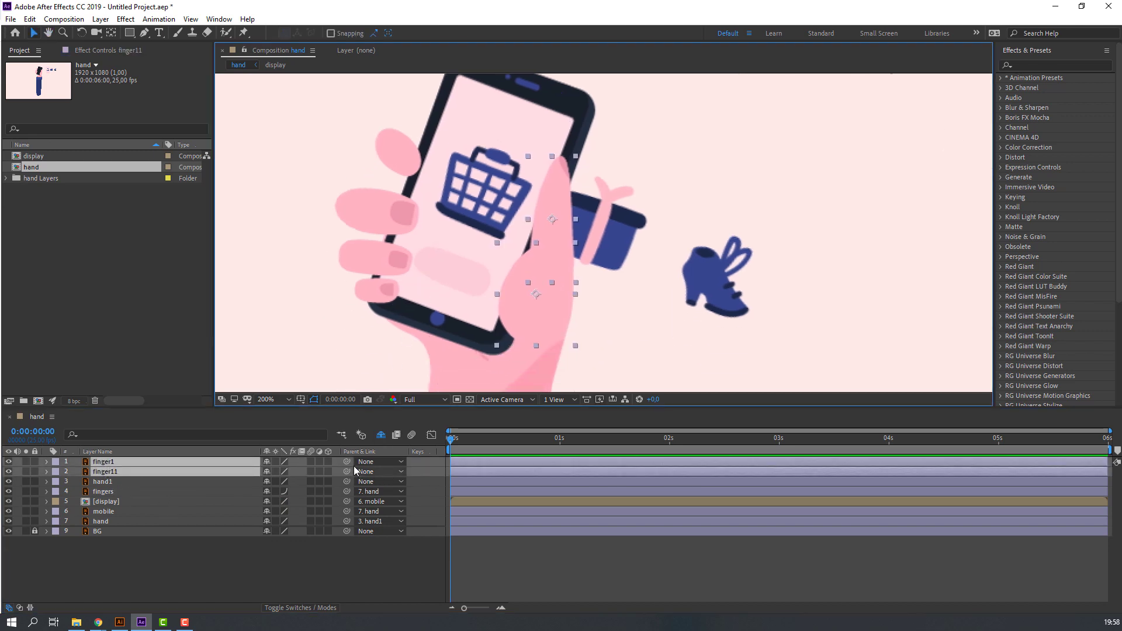
{"action": "left_click_drag", "start_coordinate": [346, 461], "coordinate": [105, 521]}
{"action": "left_click", "coordinate": [171, 570]}
- Scale the hand1 layer up to 178% and move the arm down so its sleeve extends past the frame's lower edge
{"action": "scroll", "coordinate": [591, 157], "scroll_direction": "down", "scroll_amount": 2}
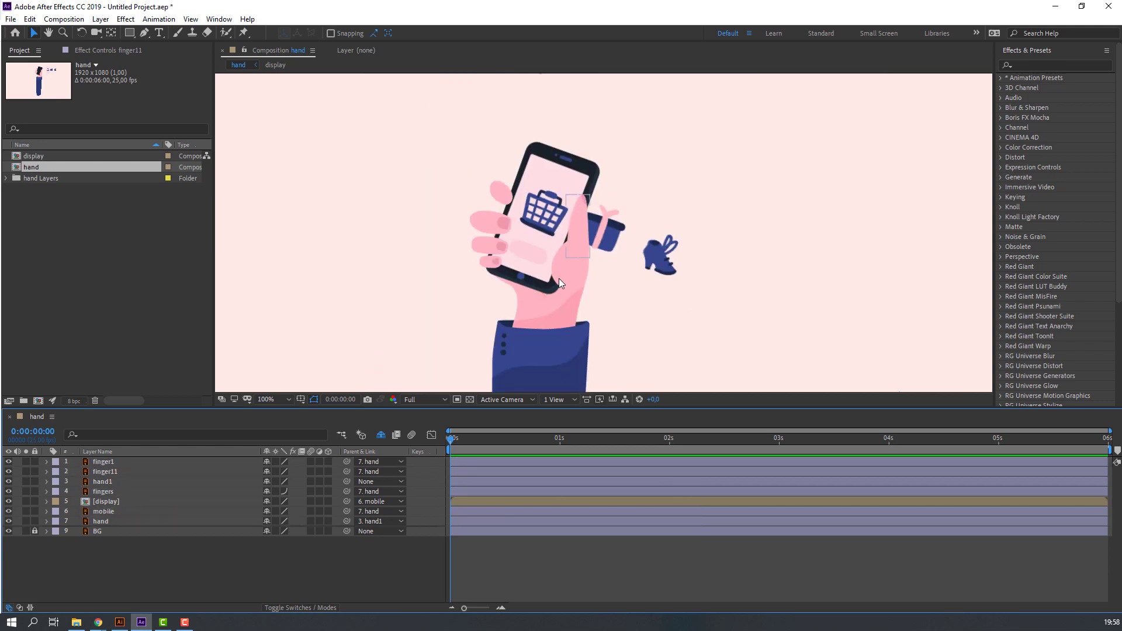
{"action": "left_click", "coordinate": [110, 482]}
{"action": "scroll", "coordinate": [419, 367], "scroll_direction": "down", "scroll_amount": 2}
{"action": "key", "text": "s"}
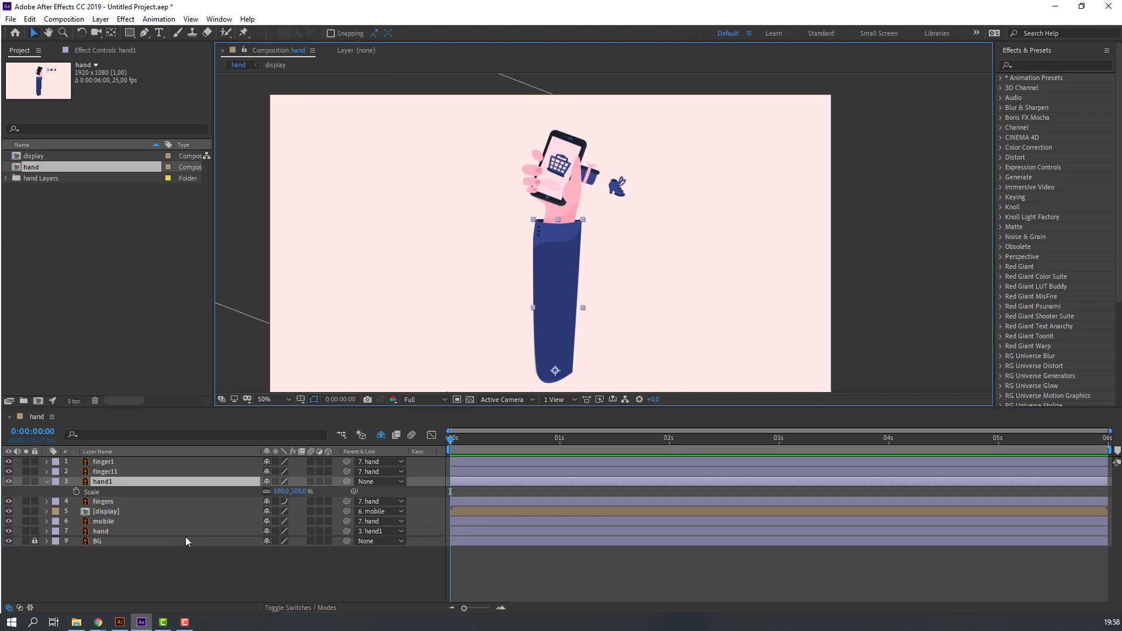
{"action": "left_click_drag", "start_coordinate": [275, 491], "coordinate": [310, 492]}
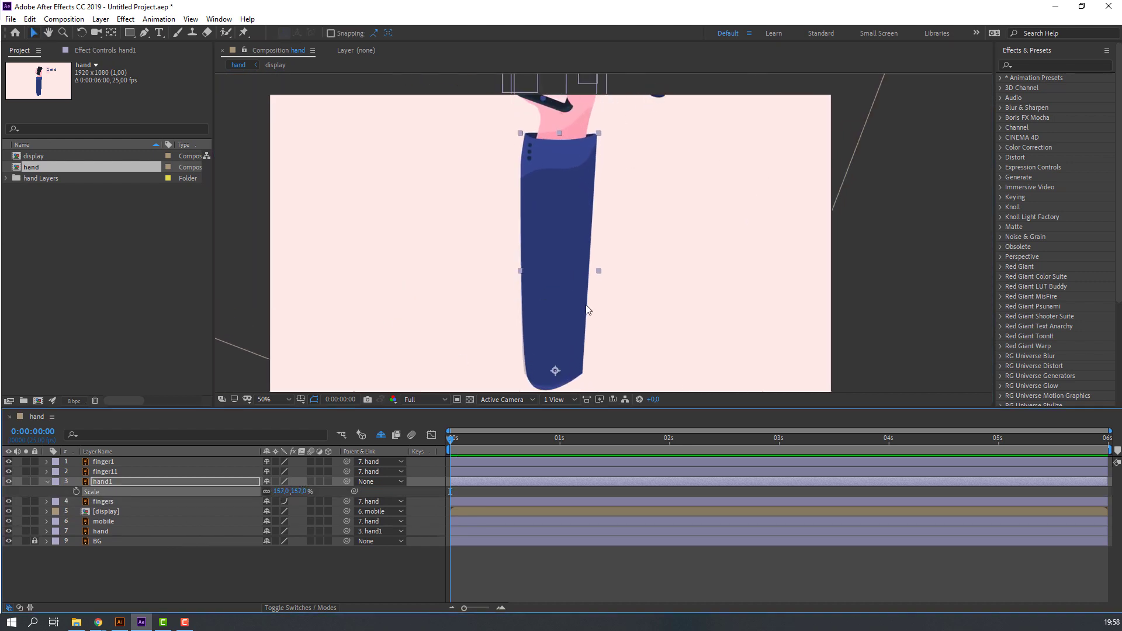
{"action": "scroll", "coordinate": [517, 298], "scroll_direction": "down", "scroll_amount": 2}
{"action": "left_click_drag", "start_coordinate": [518, 298], "coordinate": [508, 296]}
{"action": "left_click_drag", "start_coordinate": [525, 270], "coordinate": [522, 360]}
{"action": "left_click_drag", "start_coordinate": [282, 494], "coordinate": [294, 494]}
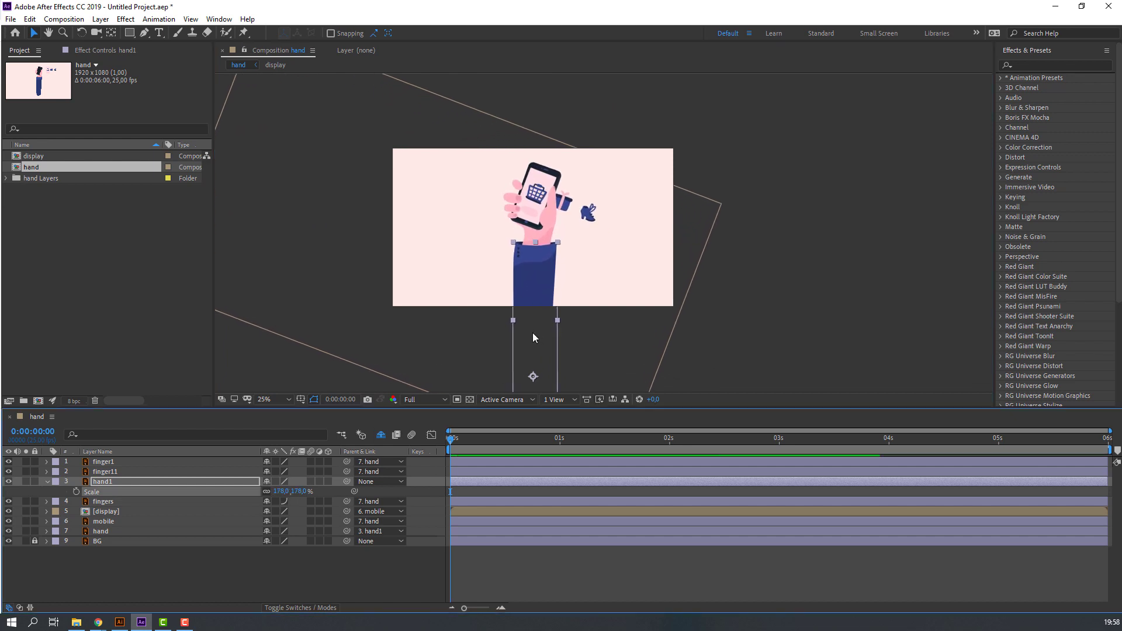
{"action": "left_click_drag", "start_coordinate": [532, 347], "coordinate": [533, 343]}
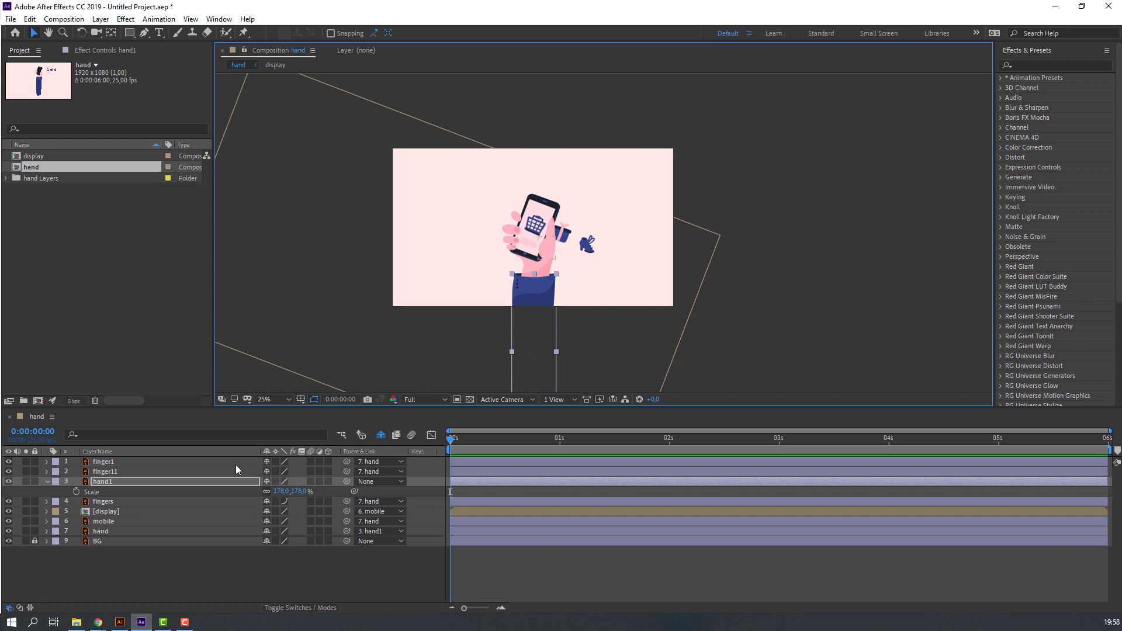
{"action": "key", "text": "s"}
{"action": "left_click", "coordinate": [273, 425]}
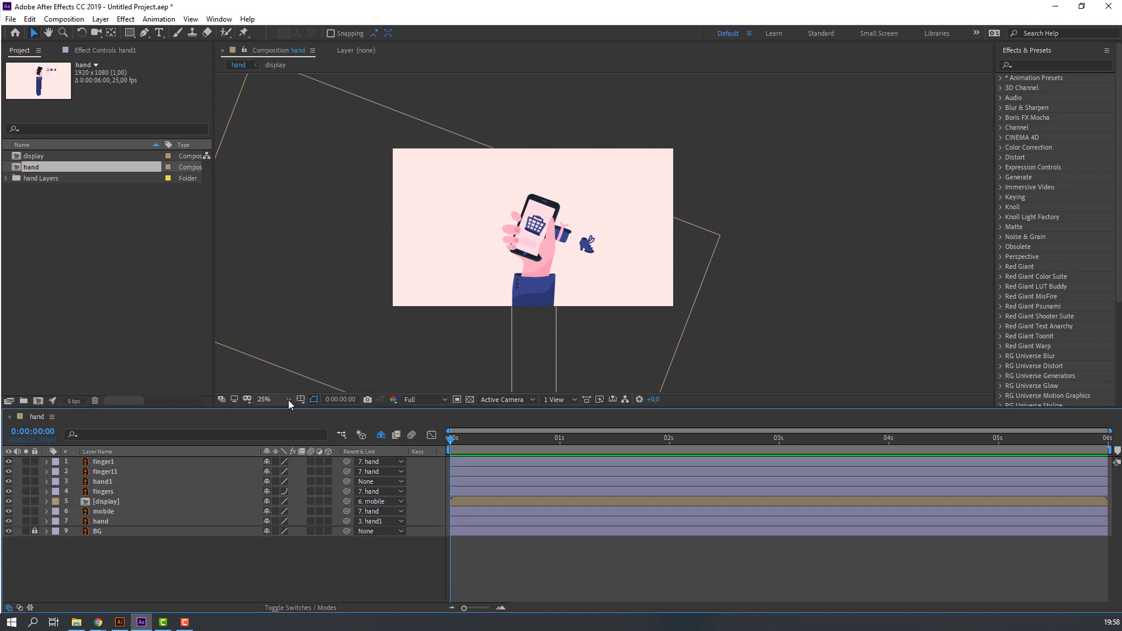
- Hide the display layer in the hand composition
{"action": "left_click", "coordinate": [288, 399]}
{"action": "left_click", "coordinate": [309, 207]}
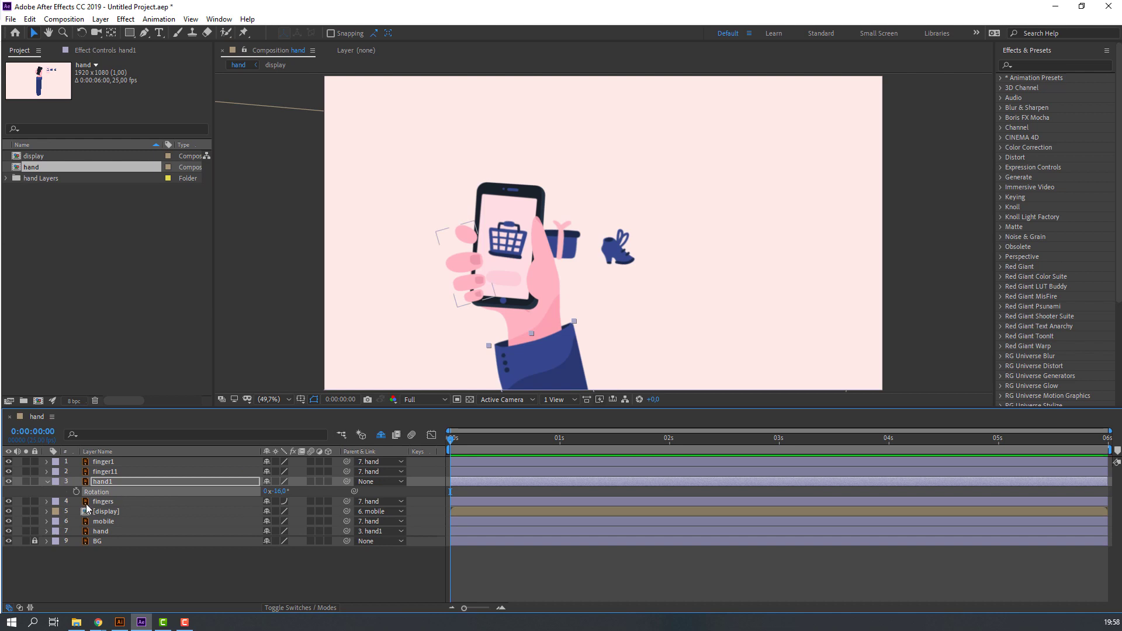
{"action": "left_click", "coordinate": [113, 513]}
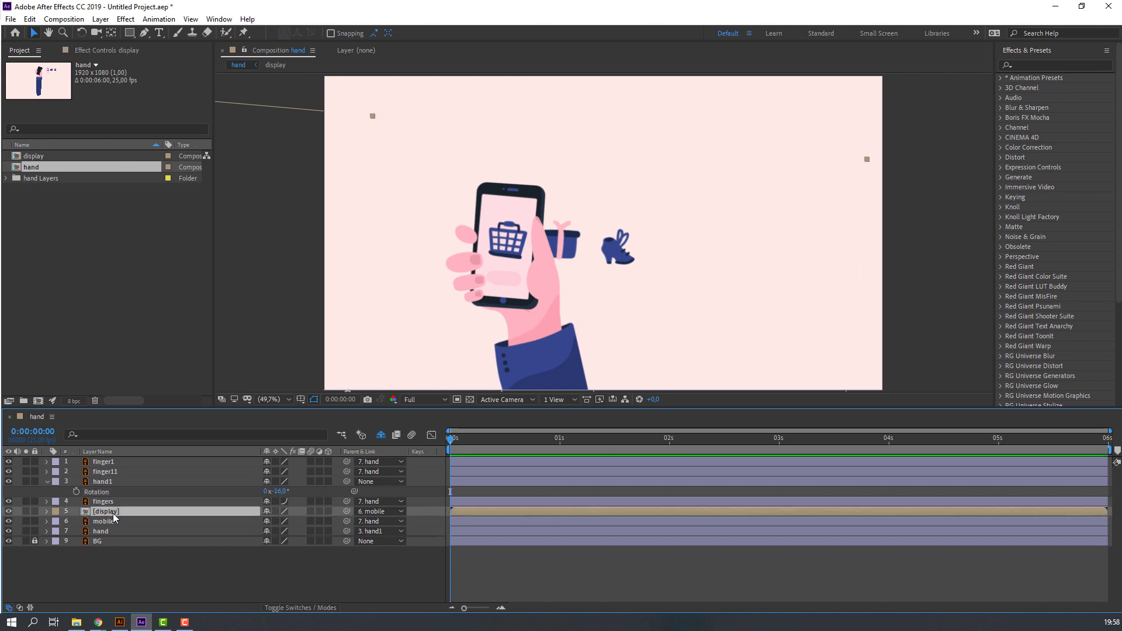
{"action": "left_click", "coordinate": [8, 511]}
- Keyframe the hand1 layer's rotation at -64° at 0:00:00:00 and 4° at 0:00:00:10
{"action": "left_click", "coordinate": [108, 482]}
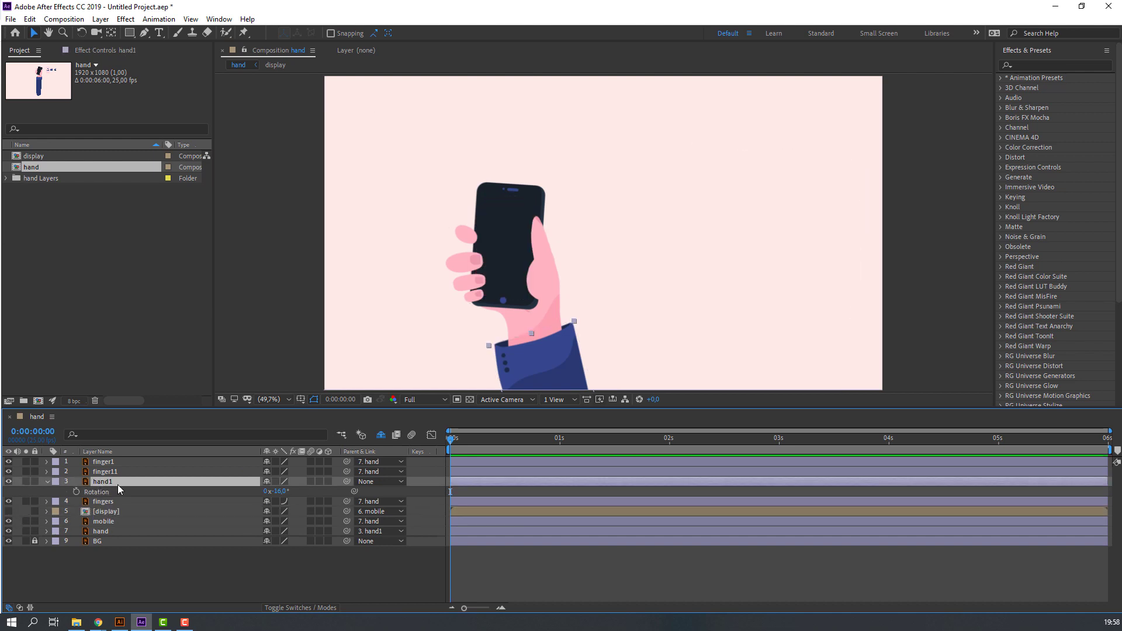
{"action": "left_click_drag", "start_coordinate": [284, 493], "coordinate": [254, 491]}
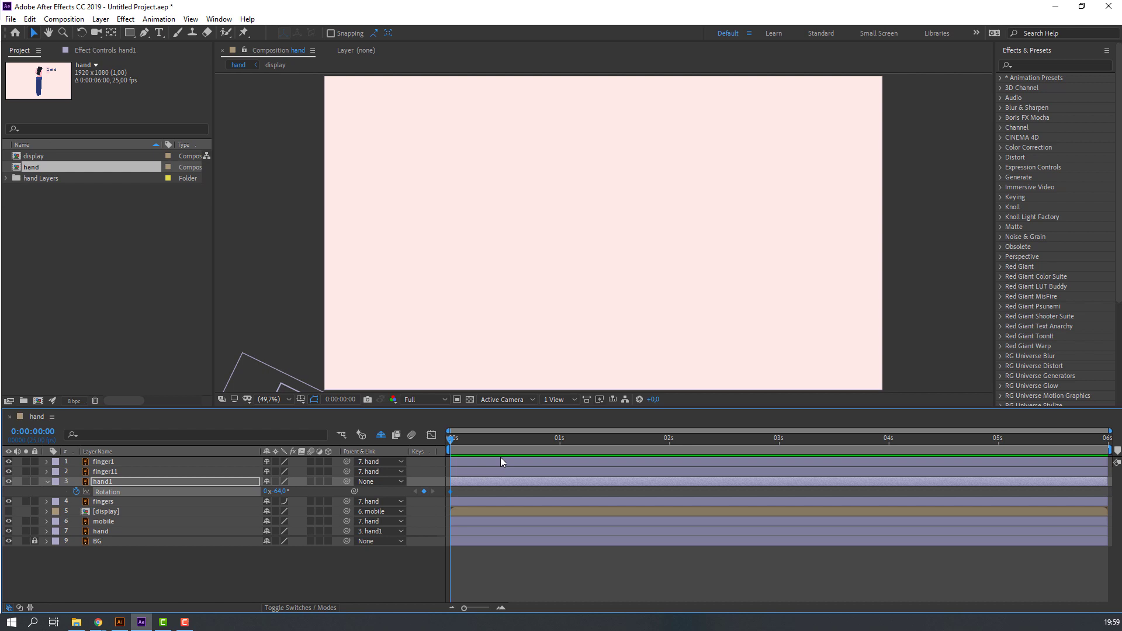
{"action": "key", "text": "space"}
{"action": "left_click_drag", "start_coordinate": [278, 496], "coordinate": [313, 489]}
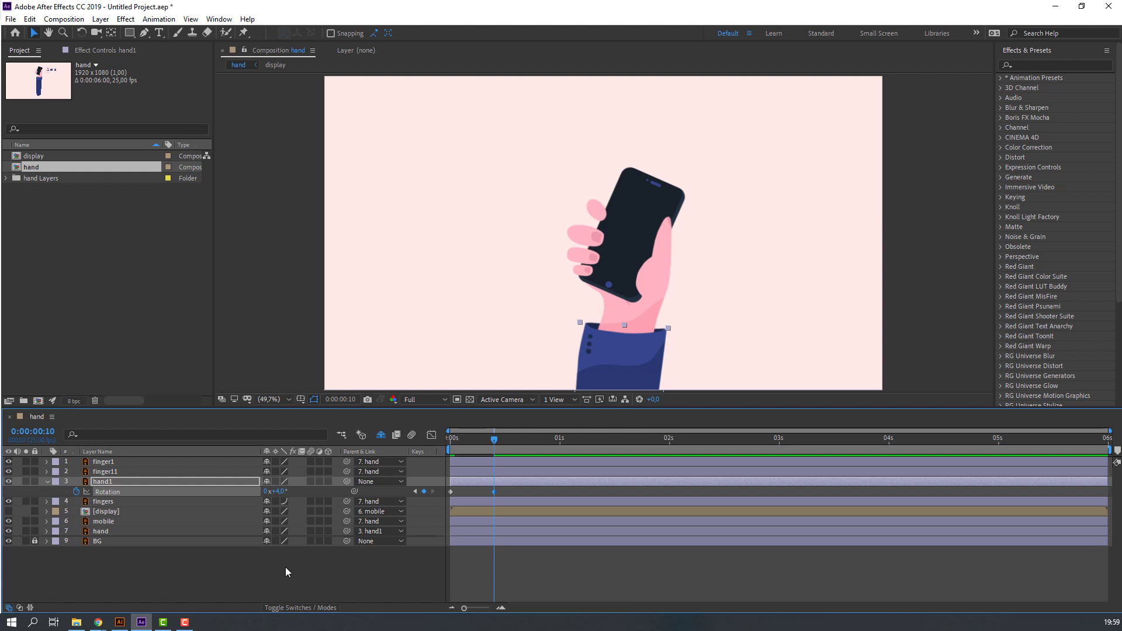
{"action": "key", "text": "Return"}
{"action": "key", "text": "ctrl+z"}
- Add hand1 rotation keyframes of -2° at 0:00:00:20, 1° at 0:00:01:05 and 0° at 0:00:01:15
{"action": "key", "text": "shift+Page_Down"}
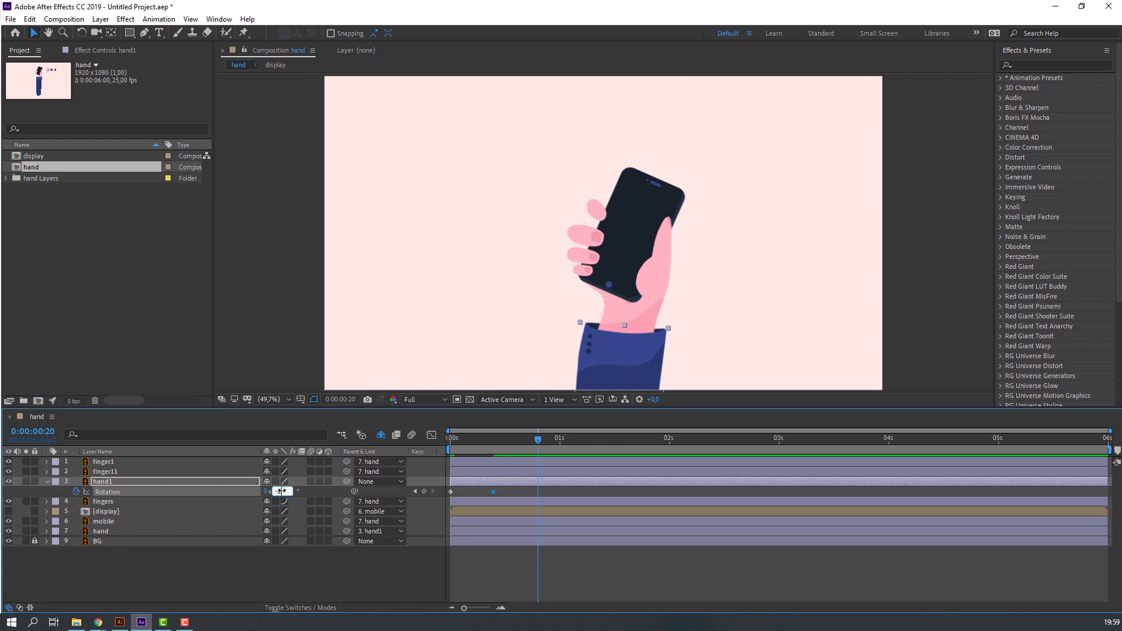
{"action": "key", "text": "Return"}
{"action": "left_click_drag", "start_coordinate": [474, 433], "coordinate": [536, 433]}
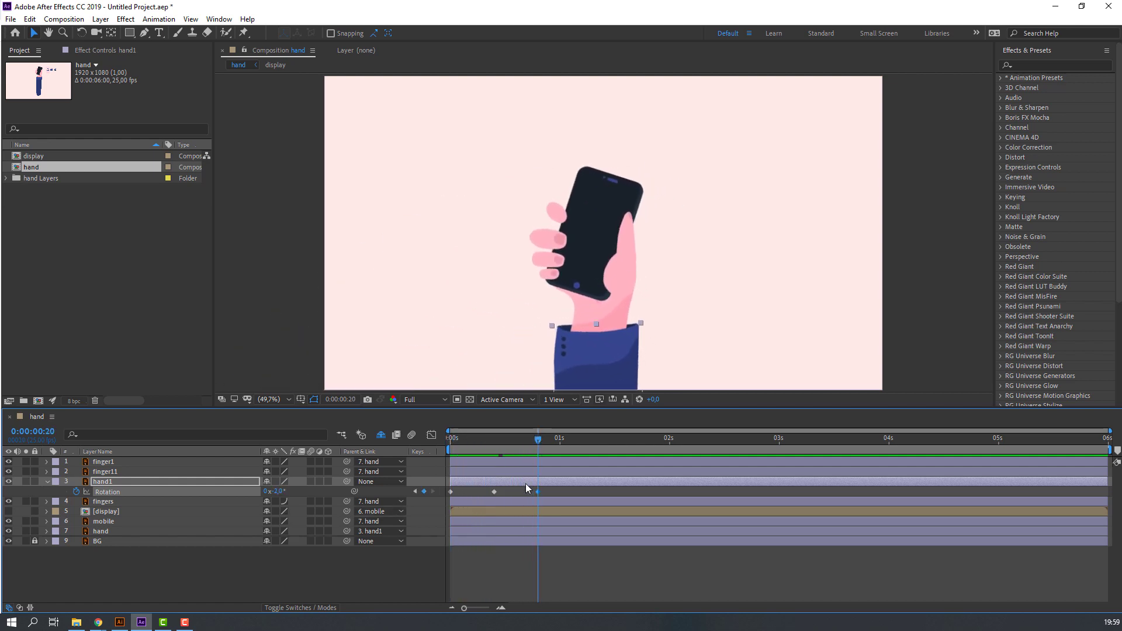
{"action": "key", "text": "space"}
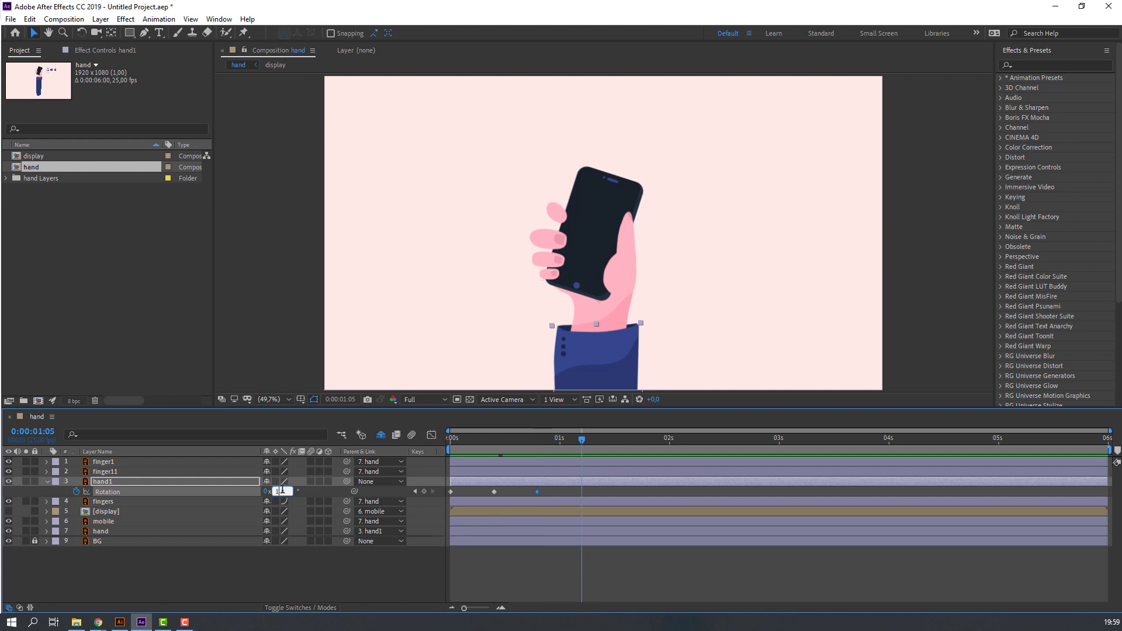
{"action": "key", "text": "Return"}
{"action": "key", "text": "shift+Page_Down"}
{"action": "left_click", "coordinate": [283, 492]}
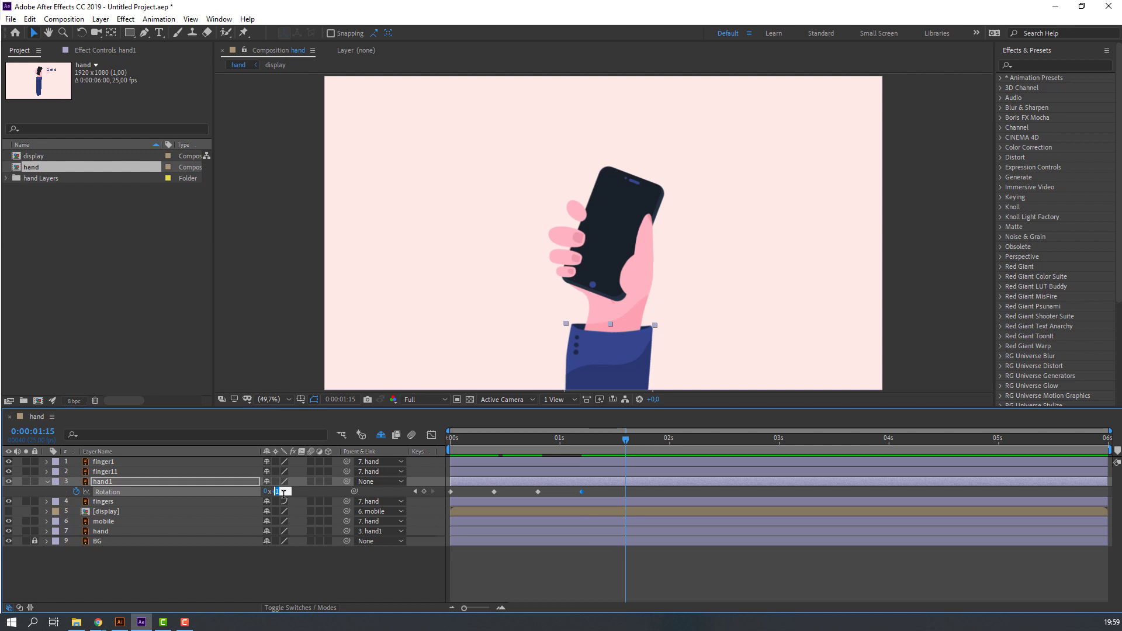
{"action": "key", "text": "Return"}
- Apply Easy Ease to all of hand1's rotation keyframes and preview the arm's swing
{"action": "key", "text": "space"}
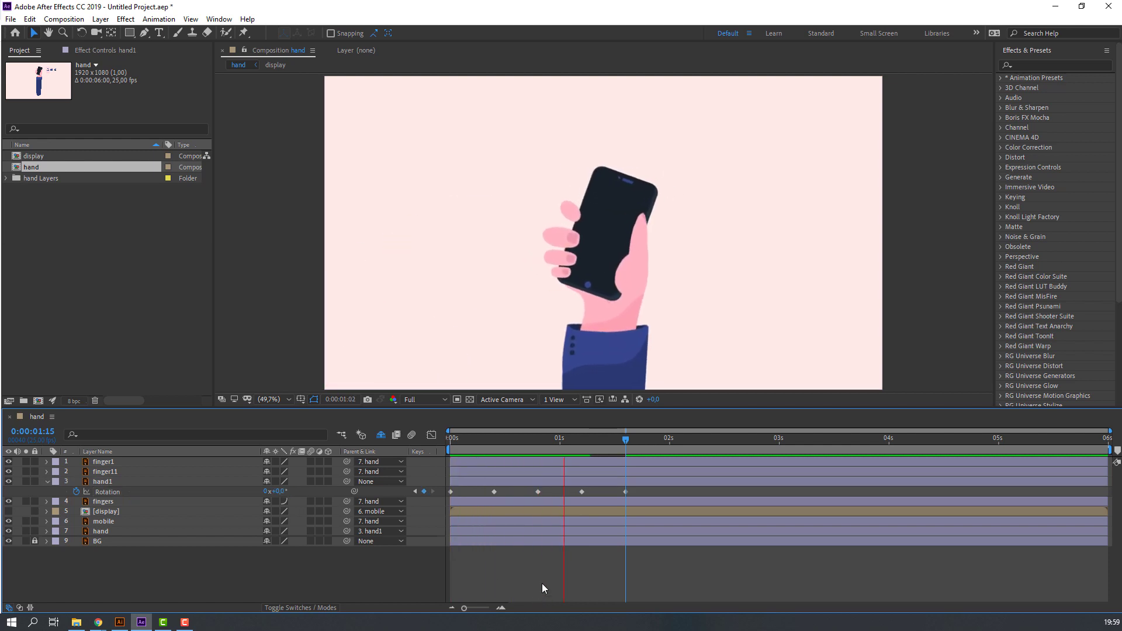
{"action": "key", "text": "space"}
{"action": "left_click_drag", "start_coordinate": [513, 440], "coordinate": [358, 465]}
{"action": "key", "text": "space"}
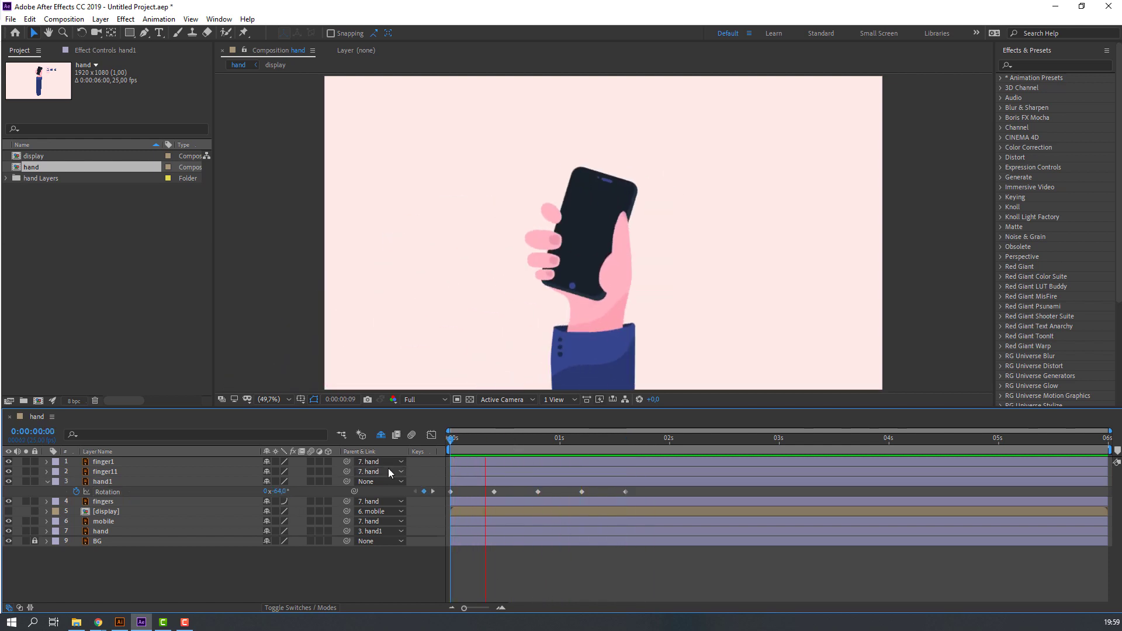
{"action": "key", "text": "space"}
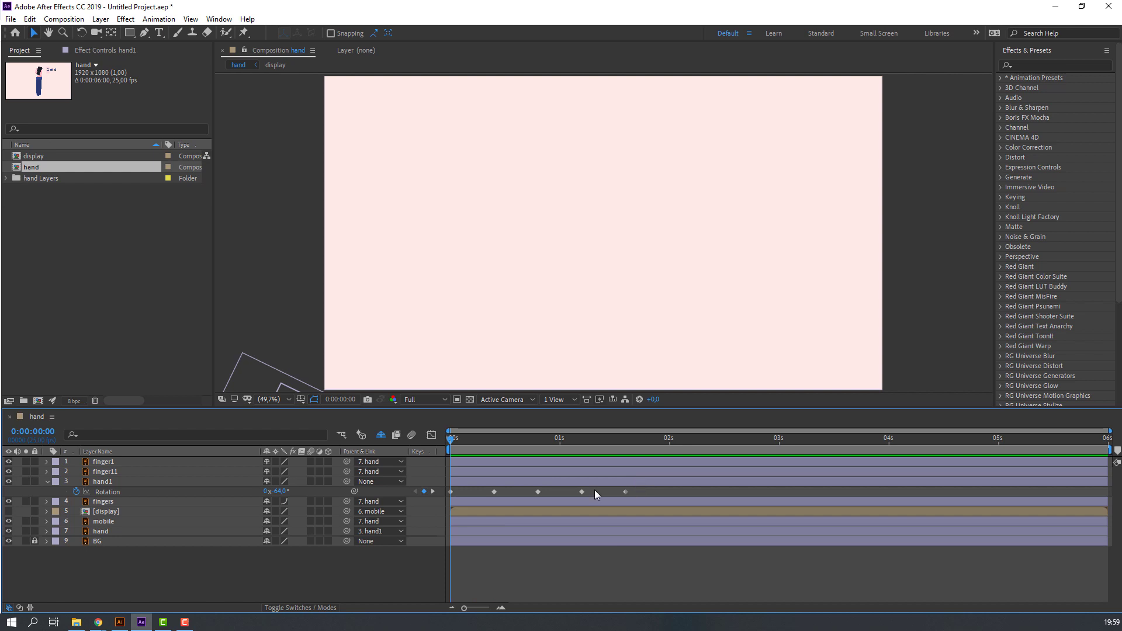
{"action": "left_click_drag", "start_coordinate": [594, 490], "coordinate": [407, 506]}
{"action": "right_click", "coordinate": [449, 494]}
{"action": "mouse_move", "coordinate": [538, 485]}
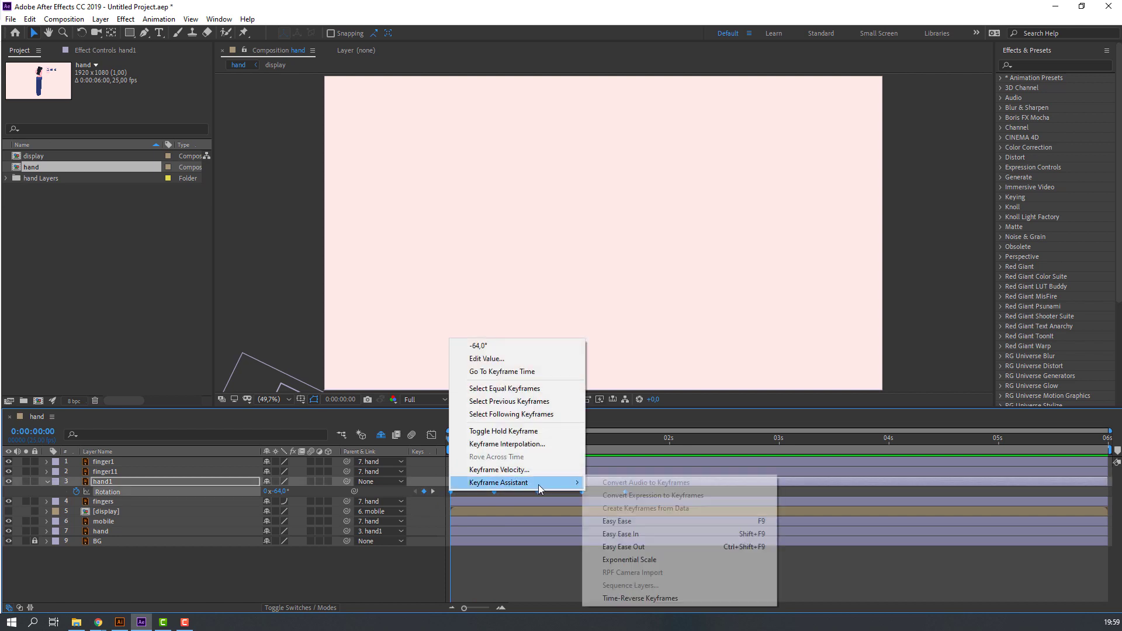
{"action": "left_click", "coordinate": [610, 521]}
{"action": "left_click", "coordinate": [503, 583]}
{"action": "key", "text": "space"}
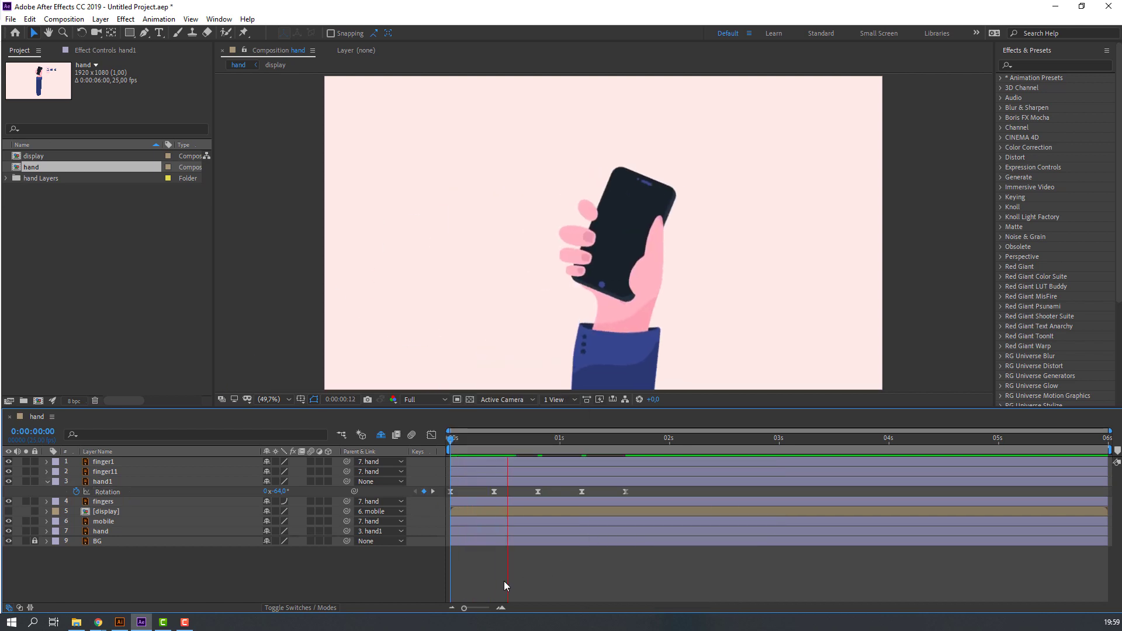
- Keyframe the hand layer's rotation at 11° at 0:00:00:10 and -4° at 0:00:00:00
{"action": "mouse_move", "coordinate": [495, 440]}
{"action": "left_mouse_down"}
{"action": "mouse_move", "coordinate": [472, 448]}
{"action": "mouse_move", "coordinate": [496, 450]}
{"action": "left_mouse_up"}
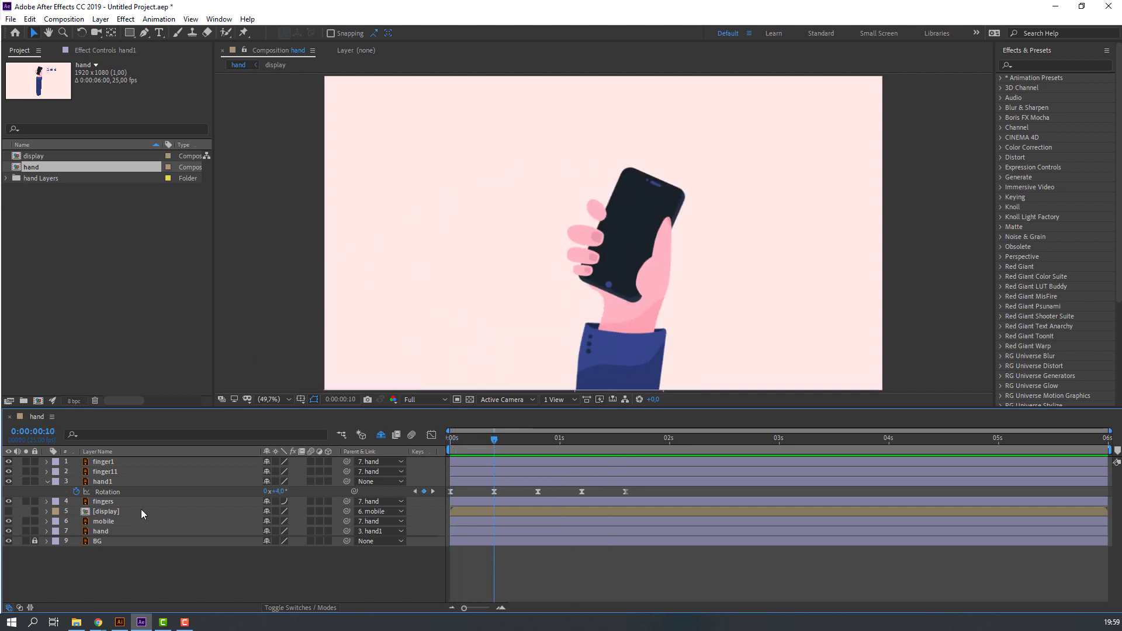
{"action": "left_click", "coordinate": [103, 530]}
{"action": "key", "text": "r"}
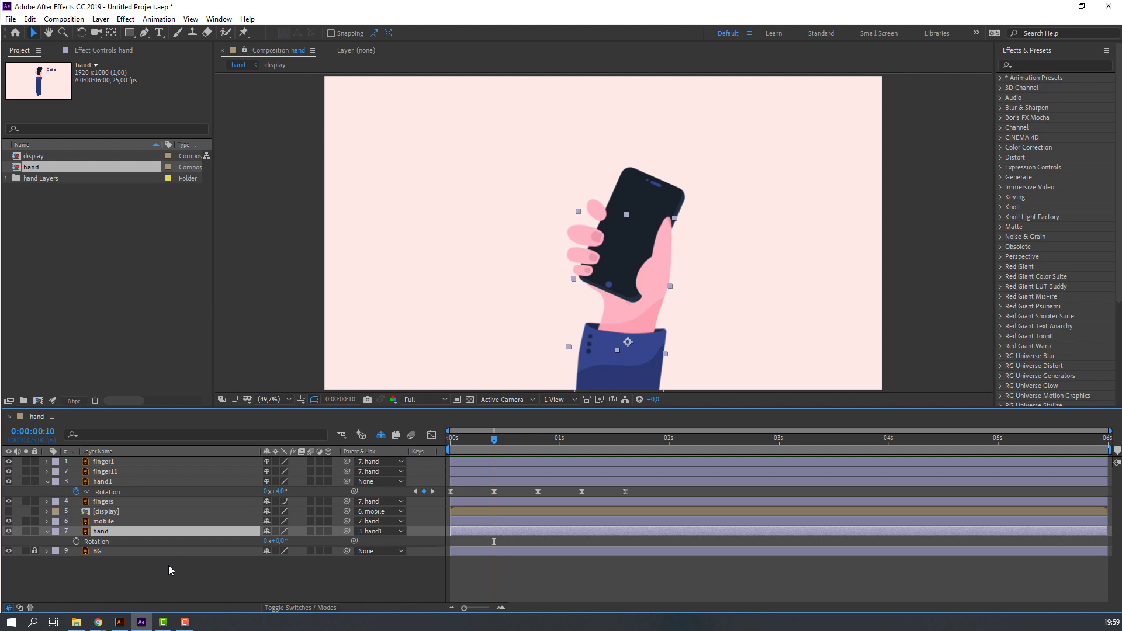
{"action": "left_click", "coordinate": [76, 541]}
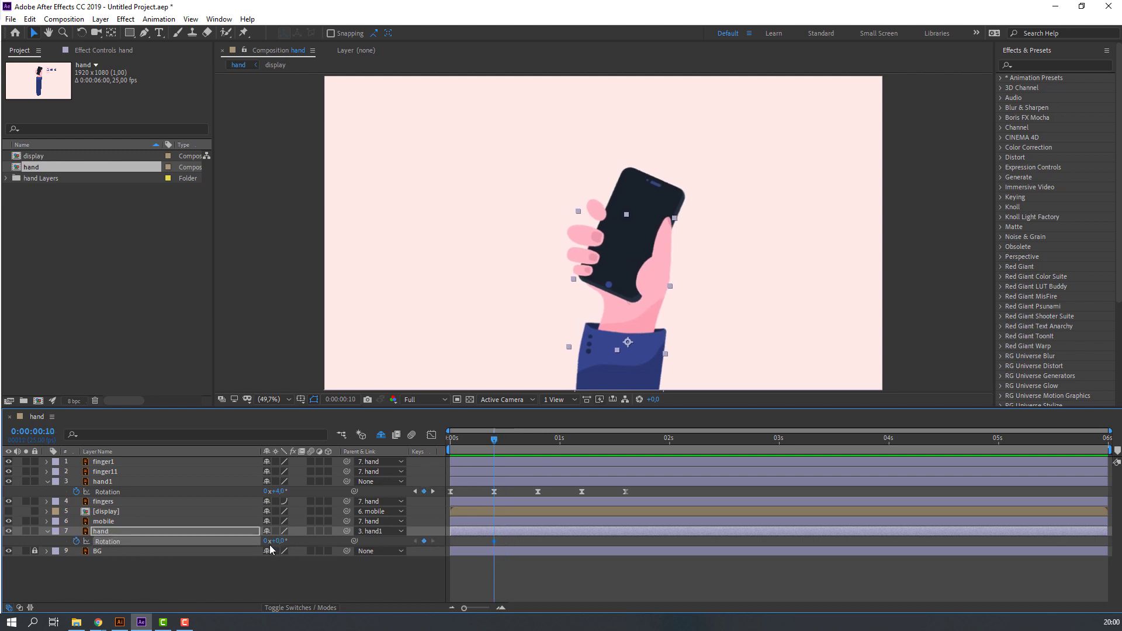
{"action": "left_click_drag", "start_coordinate": [278, 541], "coordinate": [285, 541]}
{"action": "left_click_drag", "start_coordinate": [492, 444], "coordinate": [442, 450]}
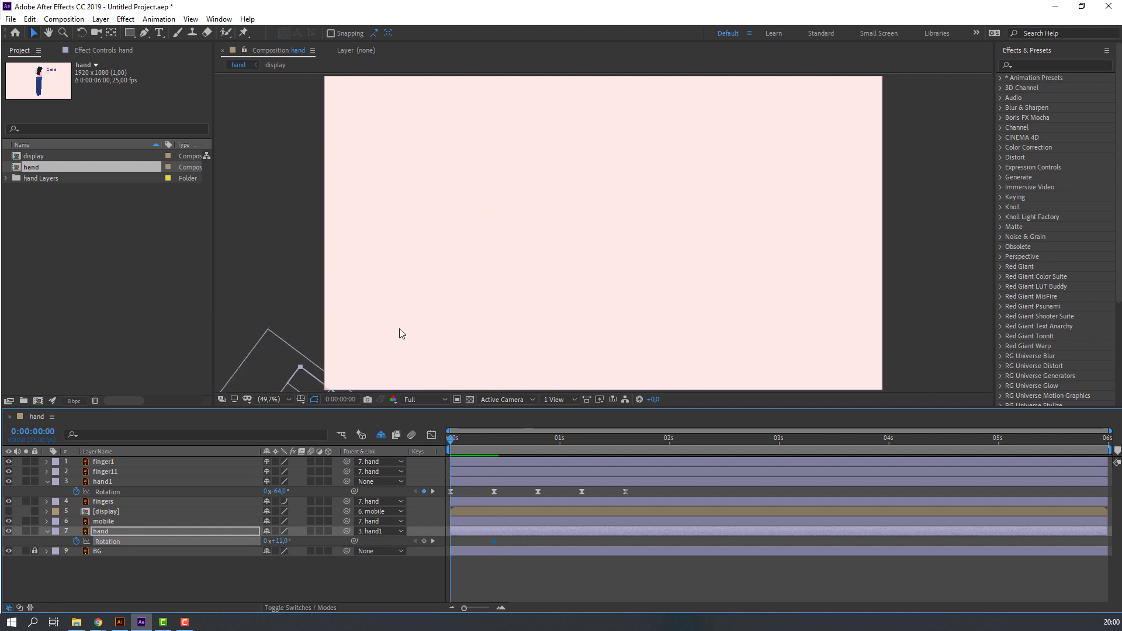
{"action": "left_click_drag", "start_coordinate": [400, 331], "coordinate": [431, 206]}
{"action": "left_click_drag", "start_coordinate": [279, 541], "coordinate": [266, 541]}
{"action": "left_click_drag", "start_coordinate": [458, 441], "coordinate": [494, 439]}
{"action": "left_click_drag", "start_coordinate": [748, 159], "coordinate": [669, 245]}
- Add hand layer rotation keyframes of -2° at 0:00:00:20, 2° at about 0:00:01:04 and 0° at 0:00:01:15
{"action": "left_click_drag", "start_coordinate": [499, 438], "coordinate": [538, 439]}
{"action": "left_click_drag", "start_coordinate": [286, 542], "coordinate": [277, 541]}
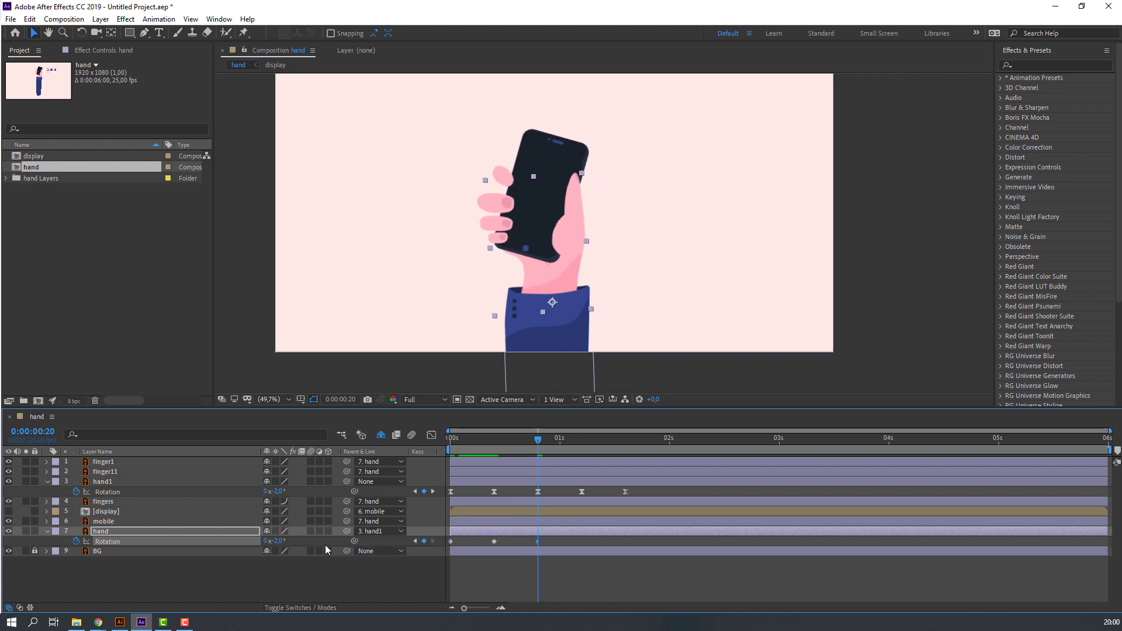
{"action": "left_click_drag", "start_coordinate": [553, 445], "coordinate": [577, 440]}
{"action": "left_click", "coordinate": [275, 543]}
{"action": "type", "text": "2"}
{"action": "key", "text": "Return"}
{"action": "left_click", "coordinate": [623, 441]}
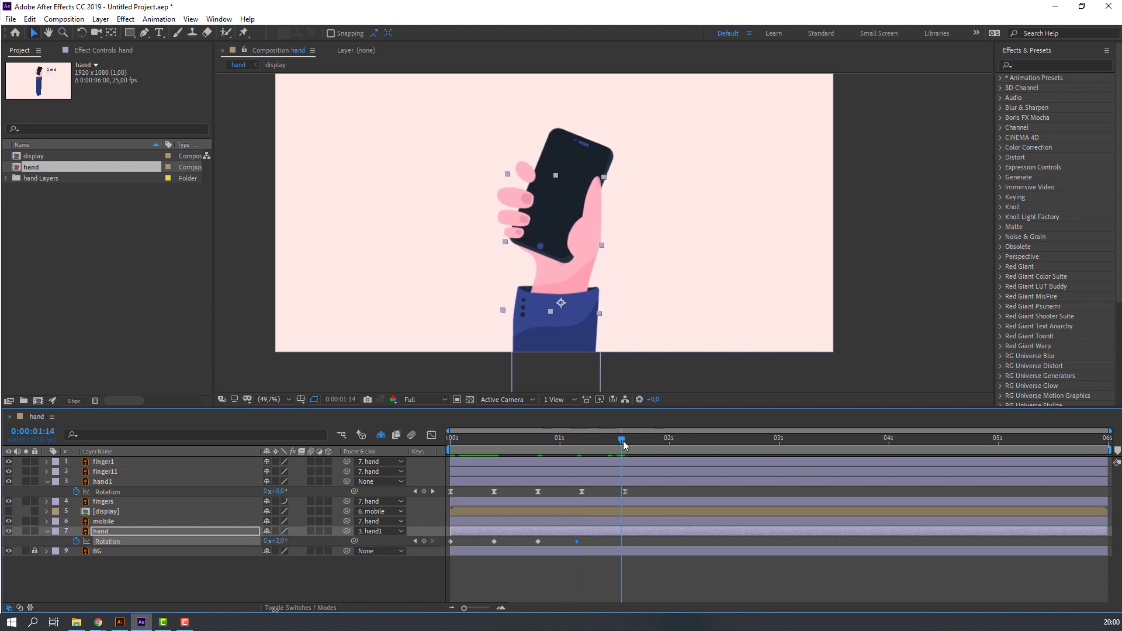
{"action": "left_click", "coordinate": [279, 542]}
{"action": "type", "text": "0"}
{"action": "key", "text": "Return"}
- Preview the hand layer's motion and apply Easy Ease to all of its rotation keyframes
{"action": "left_click", "coordinate": [585, 587]}
{"action": "key", "text": "space"}
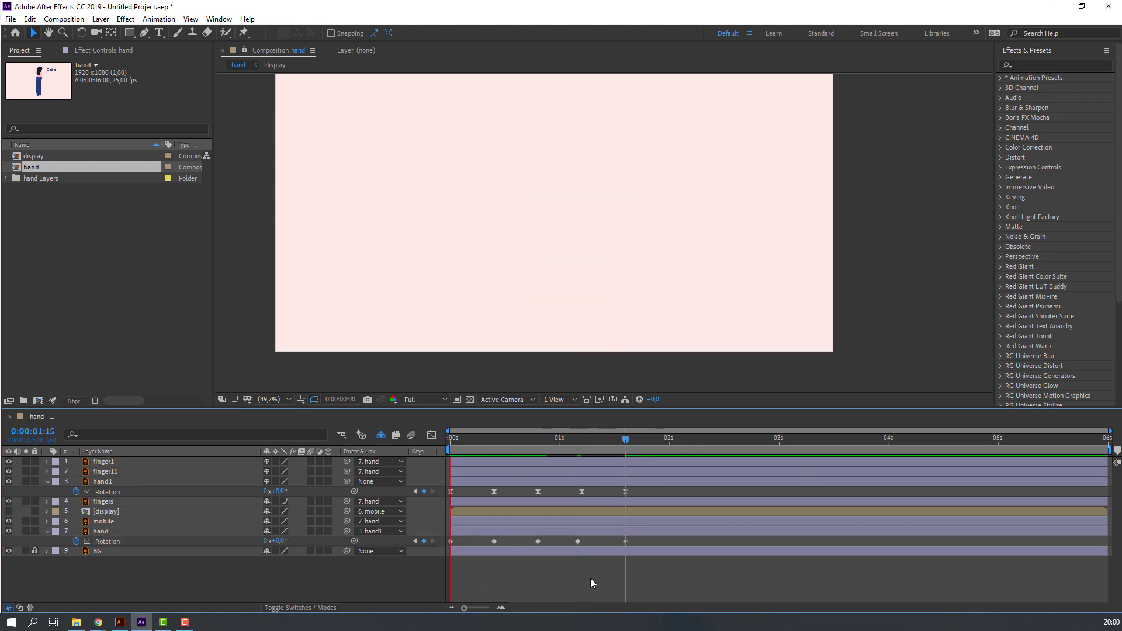
{"action": "key", "text": "space"}
{"action": "left_click_drag", "start_coordinate": [655, 538], "coordinate": [434, 548]}
{"action": "right_click", "coordinate": [450, 541]}
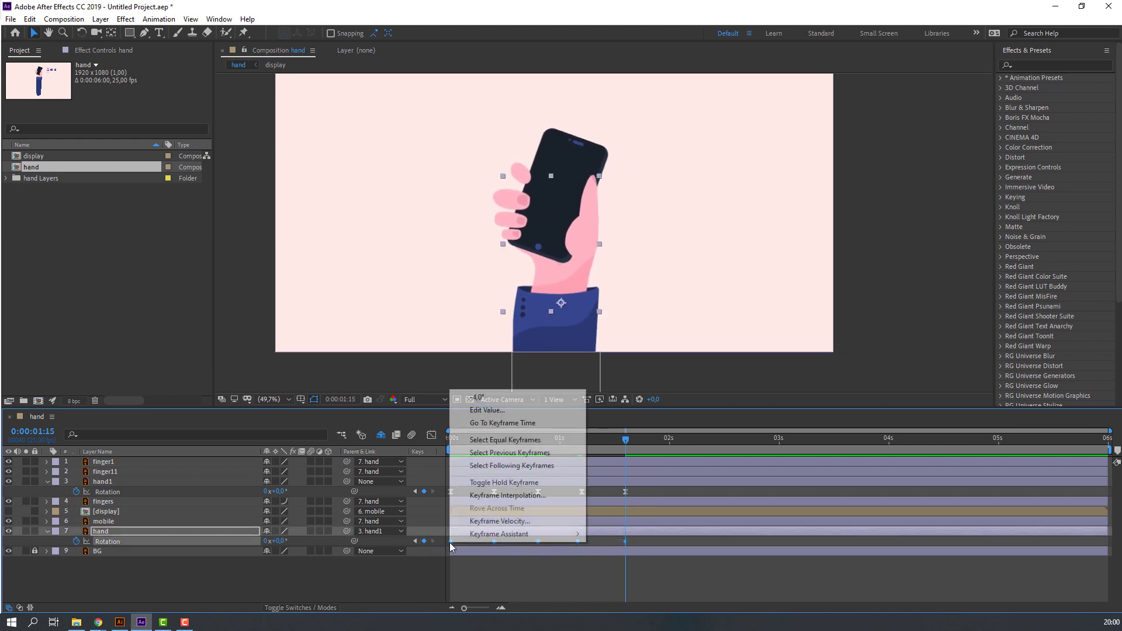
{"action": "mouse_move", "coordinate": [526, 534]}
{"action": "left_click", "coordinate": [618, 456]}
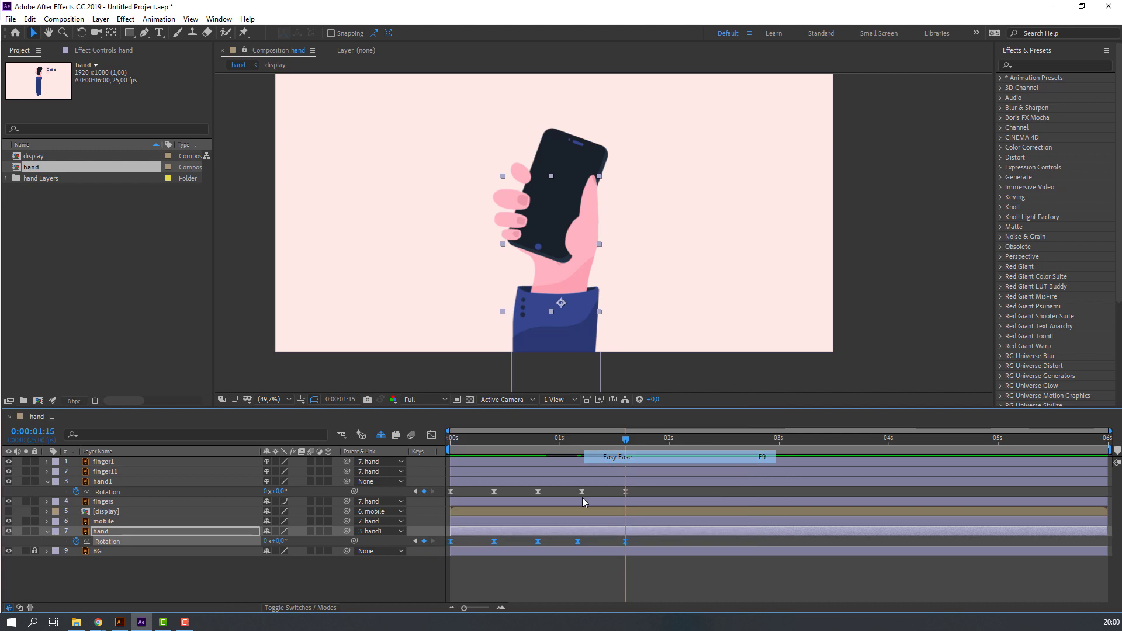
{"action": "left_click", "coordinate": [546, 570]}
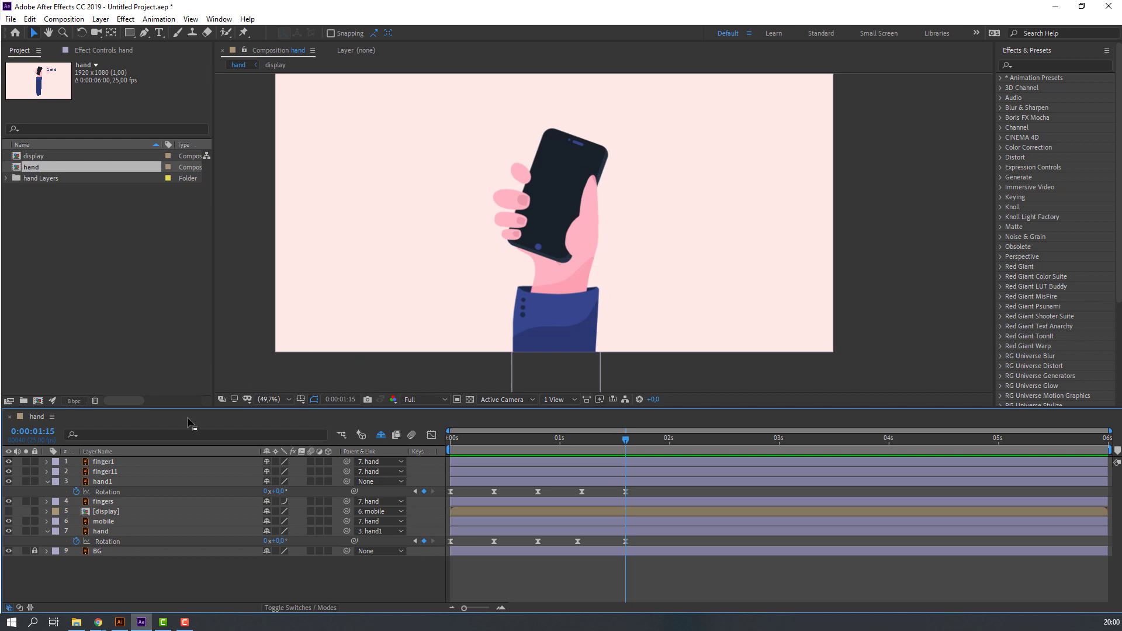
- Isolate the finger11 layer, move its anchor point down to the base of the thumb, and show the other layers again
{"action": "left_click", "coordinate": [122, 471]}
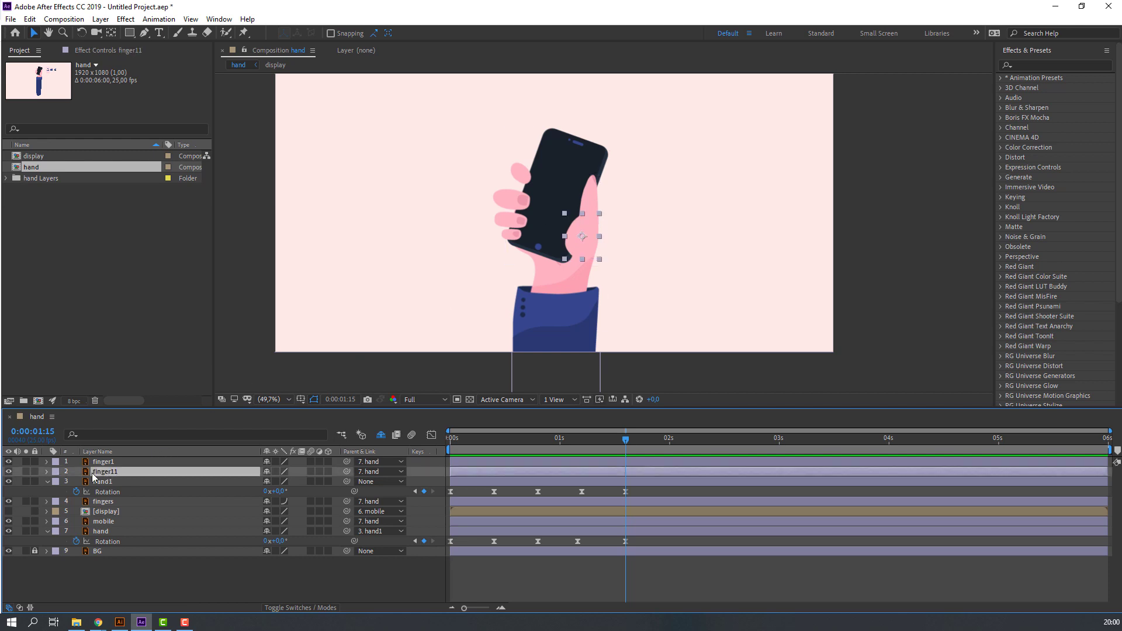
{"action": "left_click", "coordinate": [26, 472]}
{"action": "key", "text": "y"}
{"action": "left_click_drag", "start_coordinate": [583, 239], "coordinate": [578, 253]}
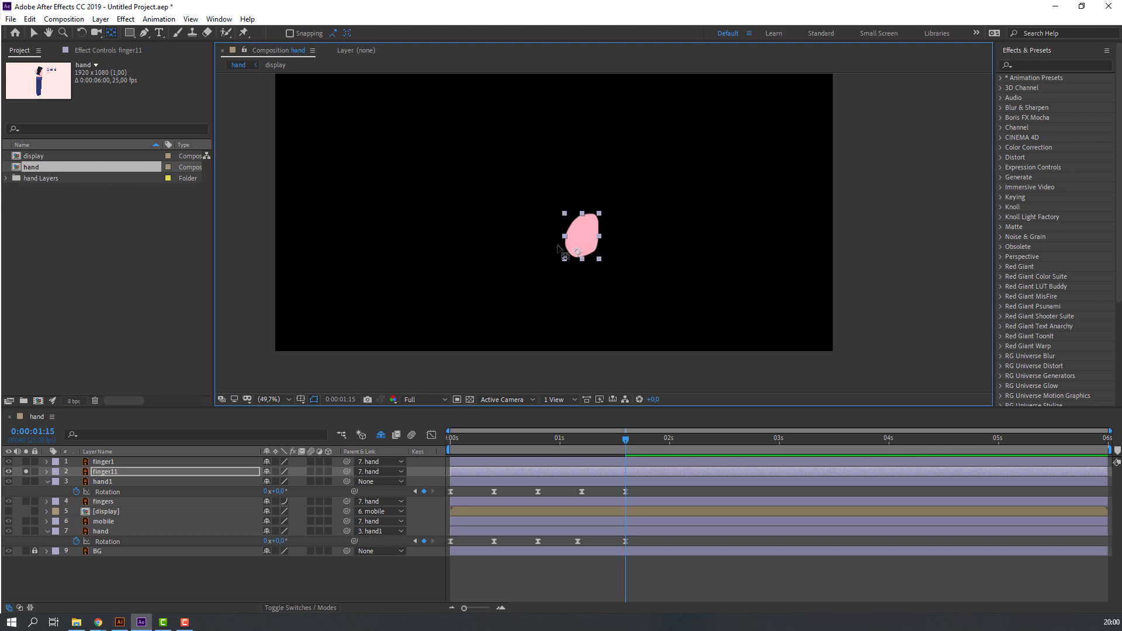
{"action": "left_click", "coordinate": [33, 32]}
{"action": "left_click", "coordinate": [26, 471]}
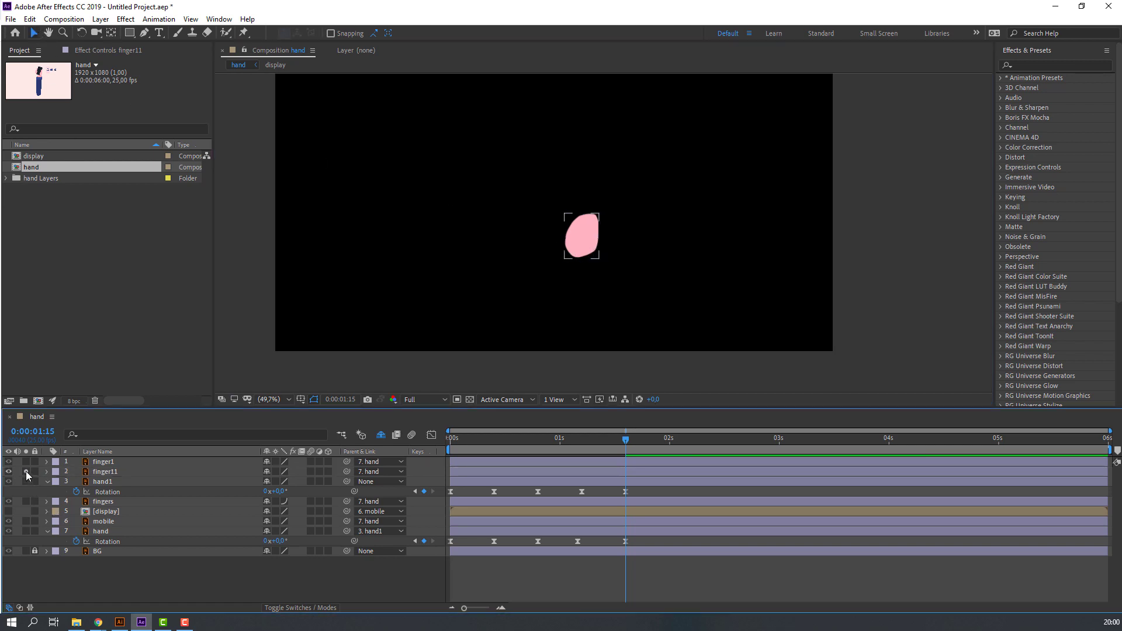
- Move the finger1 layer's anchor point down to its lower end and parent the layer to finger11
{"action": "left_click", "coordinate": [115, 461]}
{"action": "left_click", "coordinate": [26, 460]}
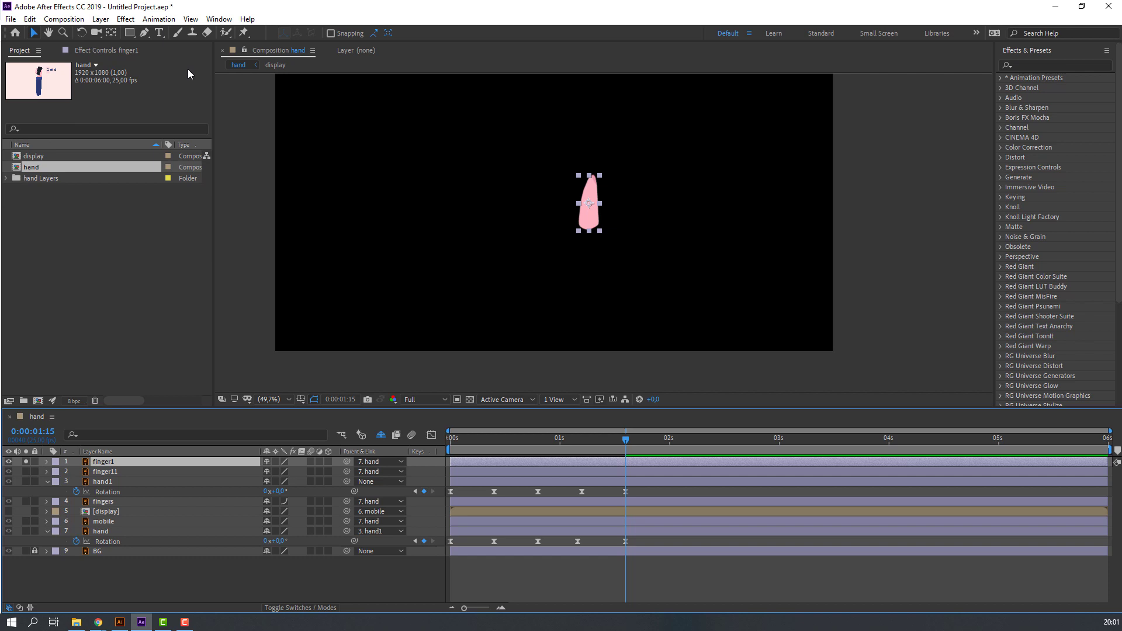
{"action": "left_click", "coordinate": [113, 33]}
{"action": "left_click_drag", "start_coordinate": [593, 208], "coordinate": [590, 228]}
{"action": "left_click", "coordinate": [28, 34]}
{"action": "left_click", "coordinate": [26, 461]}
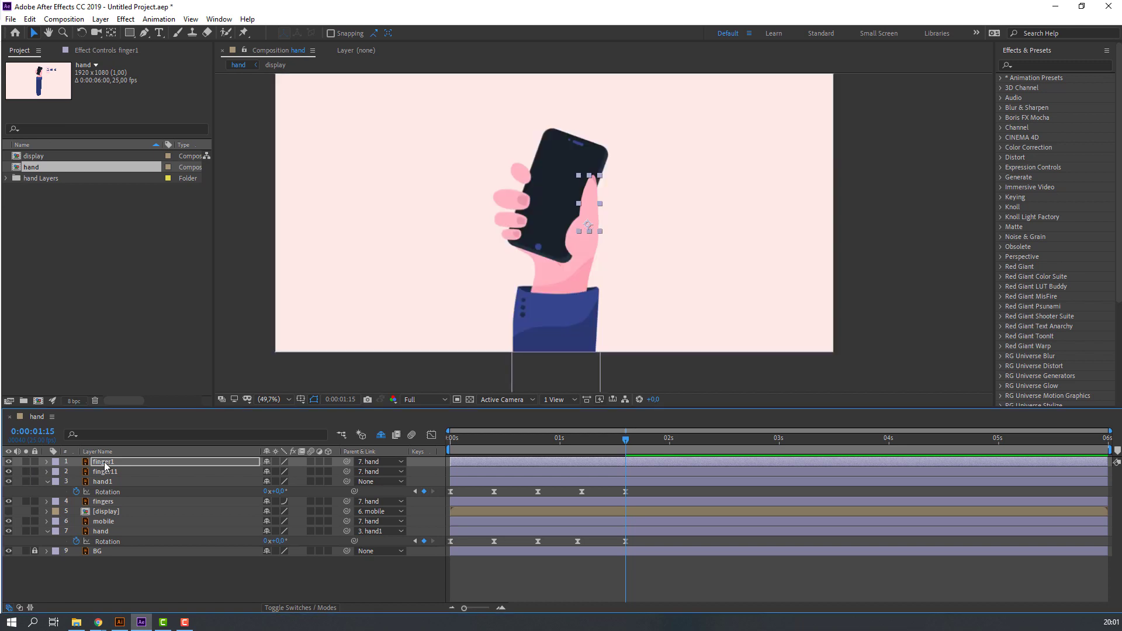
{"action": "left_click", "coordinate": [105, 464]}
{"action": "left_click_drag", "start_coordinate": [349, 460], "coordinate": [106, 471]}
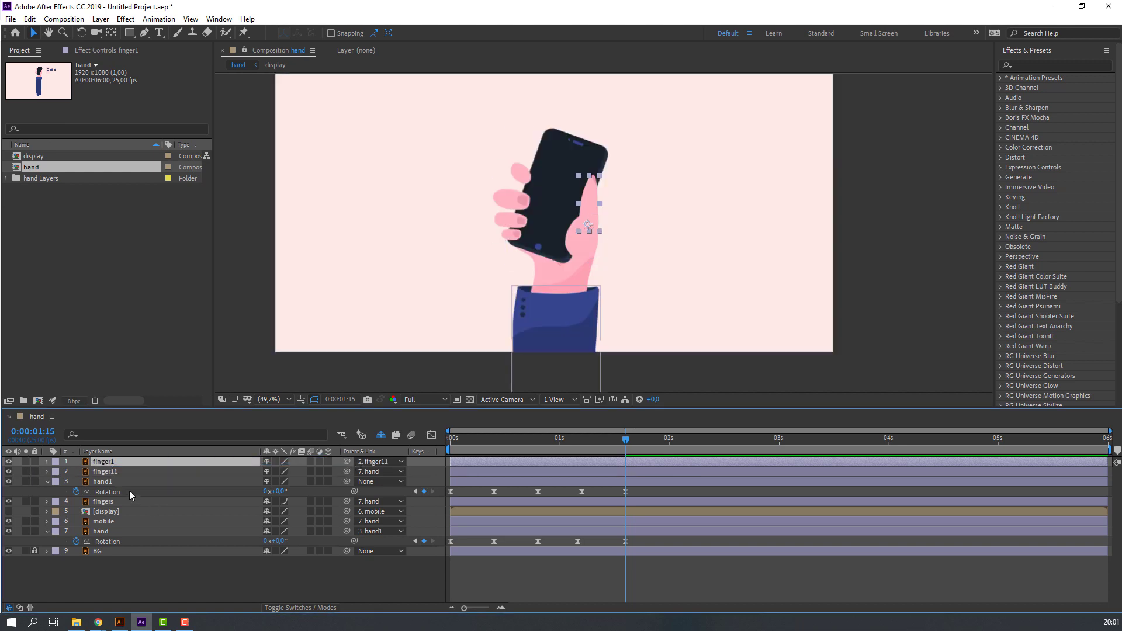
- Keyframe the finger11 layer's rotation at 0° at 0:00:01:19 and -26° at 0:00:02:04
{"action": "left_click", "coordinate": [115, 471]}
{"action": "left_click_drag", "start_coordinate": [609, 446], "coordinate": [630, 446]}
{"action": "key", "text": "r"}
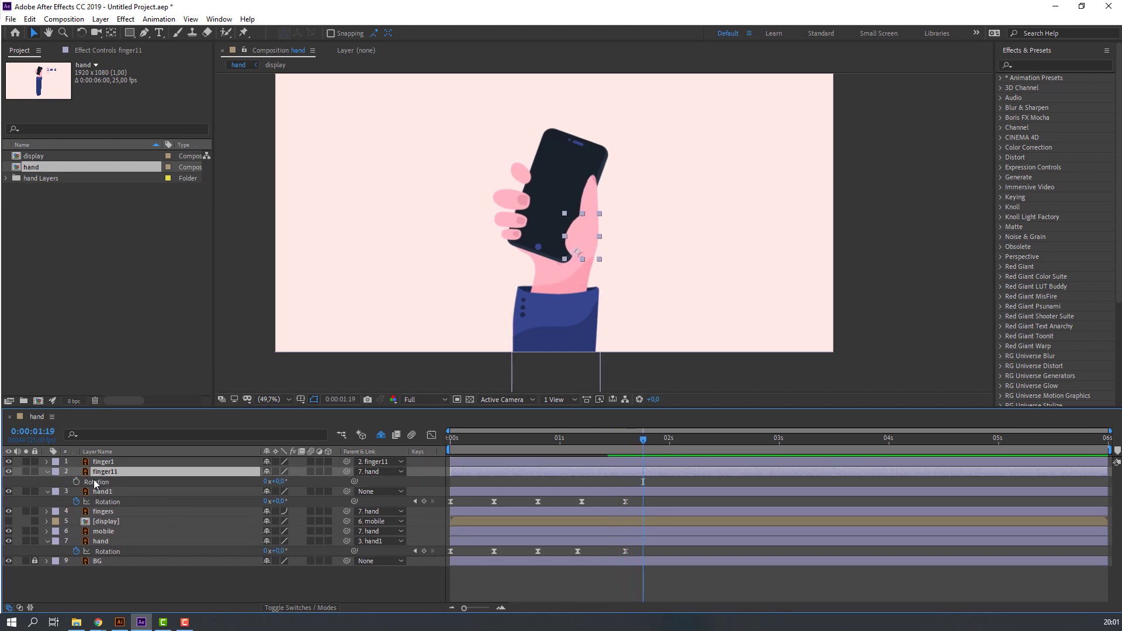
{"action": "left_click", "coordinate": [75, 481]}
{"action": "key", "text": "shift+Page_Down"}
{"action": "left_click_drag", "start_coordinate": [284, 482], "coordinate": [269, 481]}
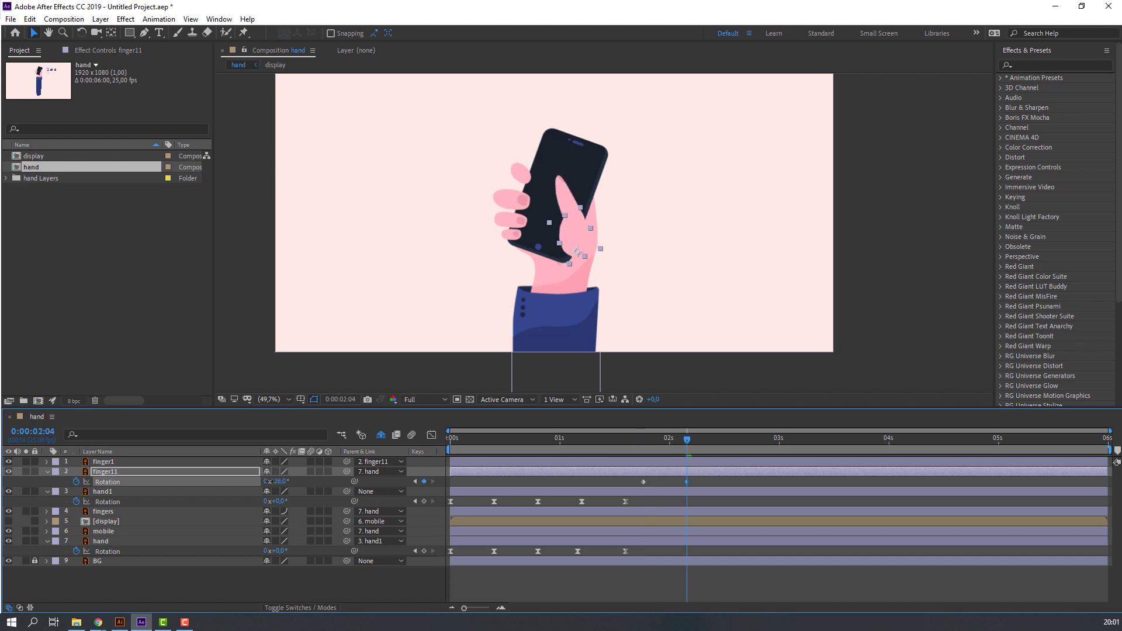
- Add finger11 rotation keyframes at 0:00:02:06 and 0:00:02:14, and set the 0:00:02:04 keyframe to -36°
{"action": "left_click_drag", "start_coordinate": [686, 439], "coordinate": [723, 438]}
{"action": "left_click", "coordinate": [695, 439]}
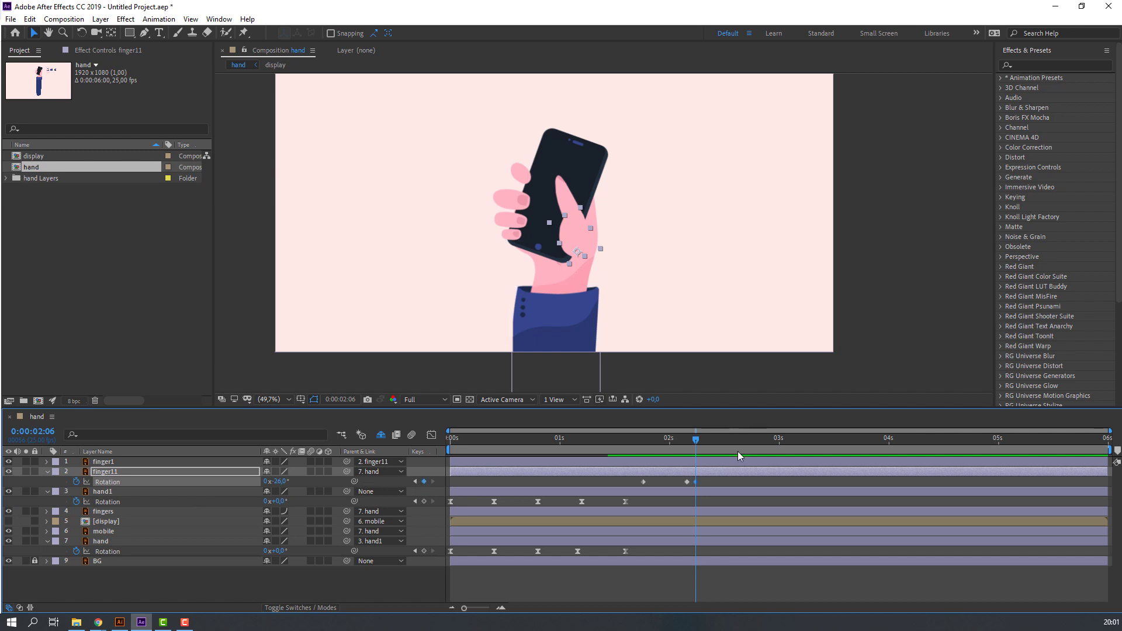
{"action": "left_click_drag", "start_coordinate": [699, 439], "coordinate": [731, 438]}
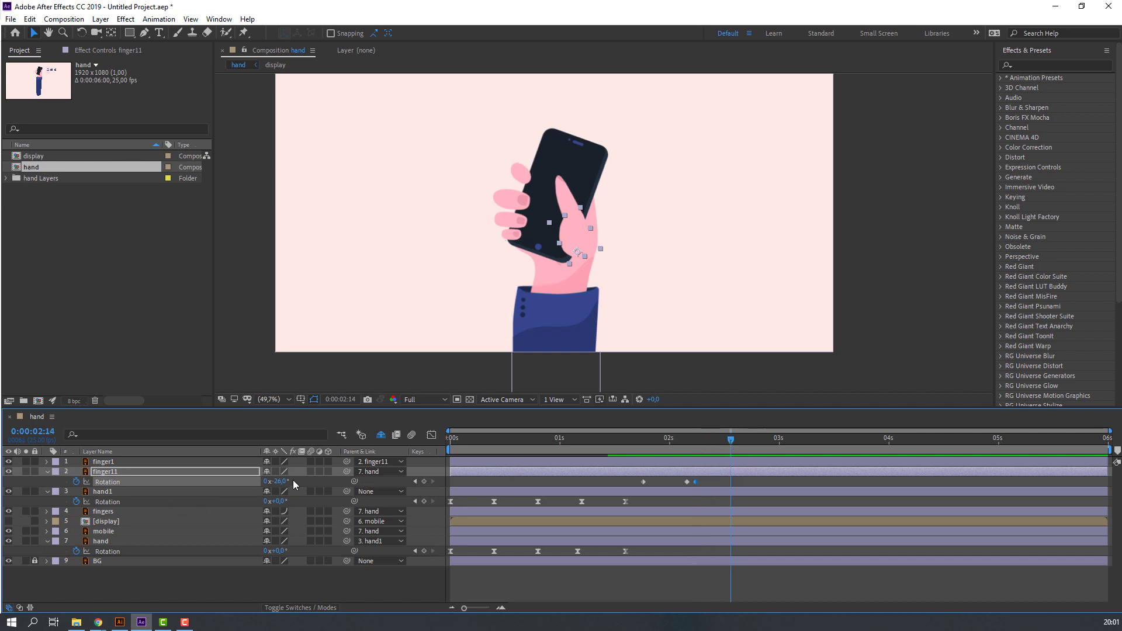
{"action": "mouse_move", "coordinate": [280, 486]}
{"action": "left_mouse_down"}
{"action": "mouse_move", "coordinate": [293, 488]}
{"action": "mouse_move", "coordinate": [275, 483]}
{"action": "left_mouse_up"}
{"action": "left_click", "coordinate": [653, 440]}
{"action": "left_click", "coordinate": [687, 439]}
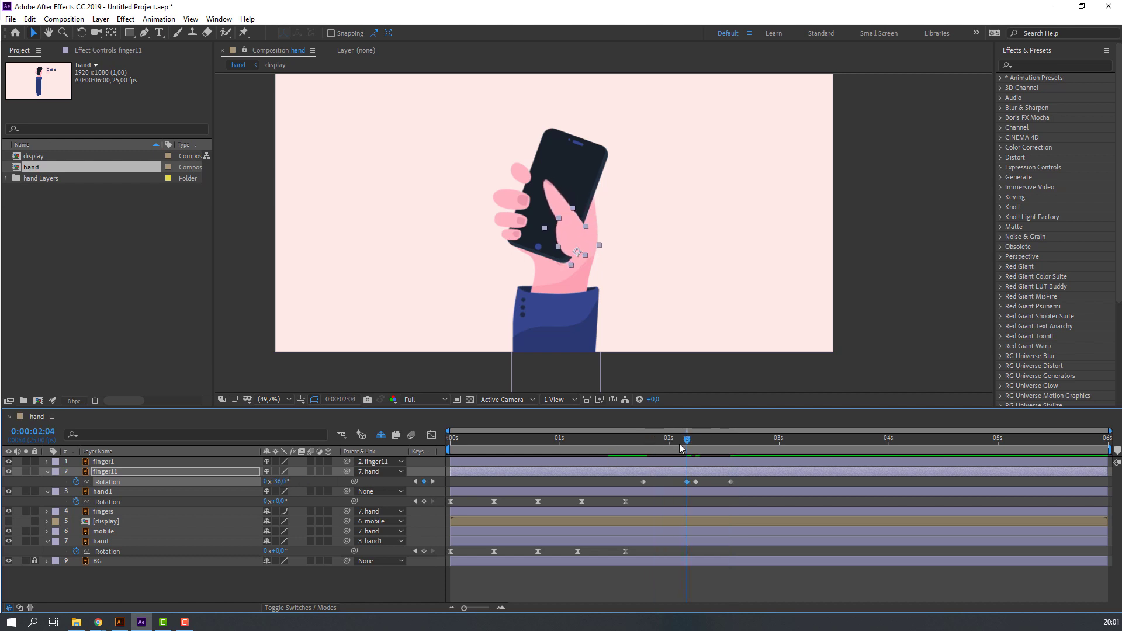
- Undo the last finger11 rotation change, set the work area from 0:00:01:13 to about 0:00:03:11, and preview the motion
{"action": "key", "text": "ctrl+z"}
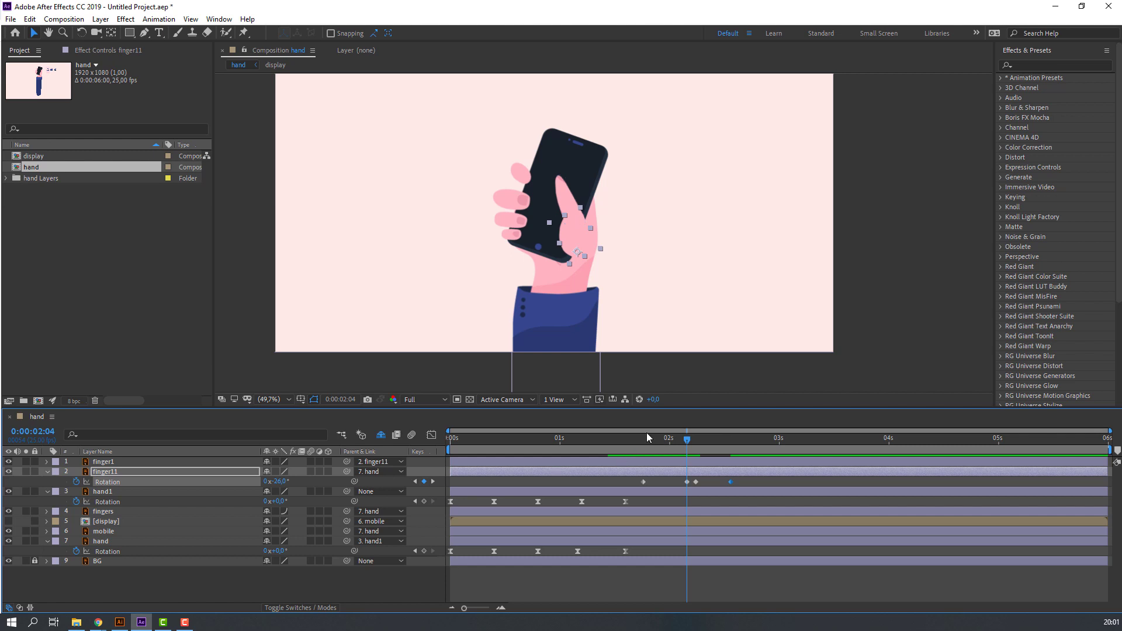
{"action": "left_click_drag", "start_coordinate": [629, 443], "coordinate": [616, 444]}
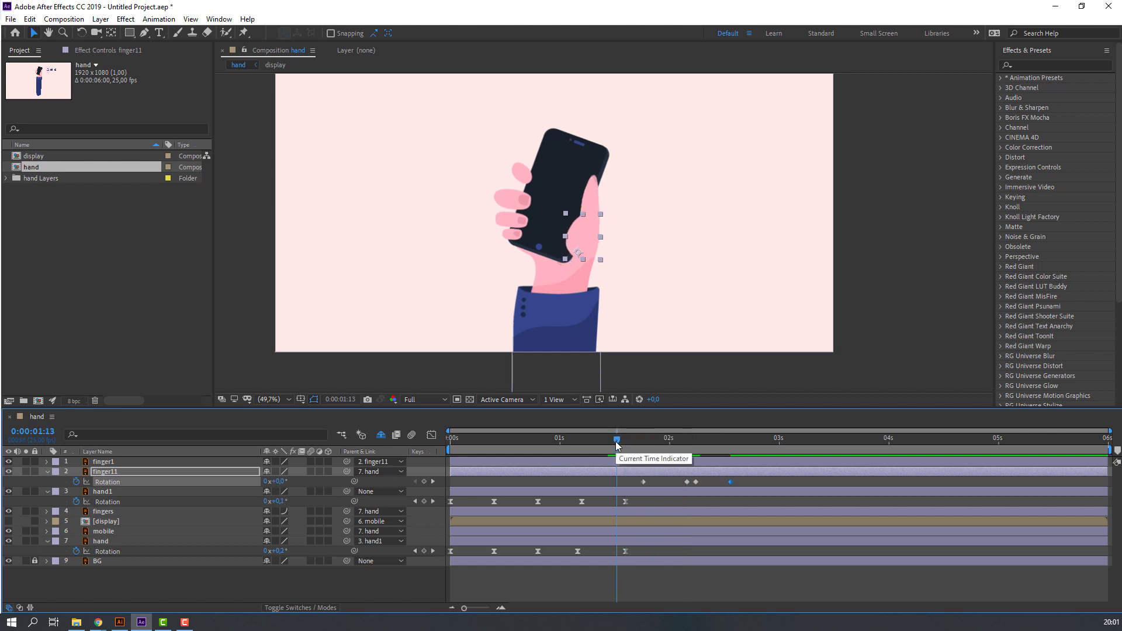
{"action": "left_click_drag", "start_coordinate": [813, 439], "coordinate": [829, 444]}
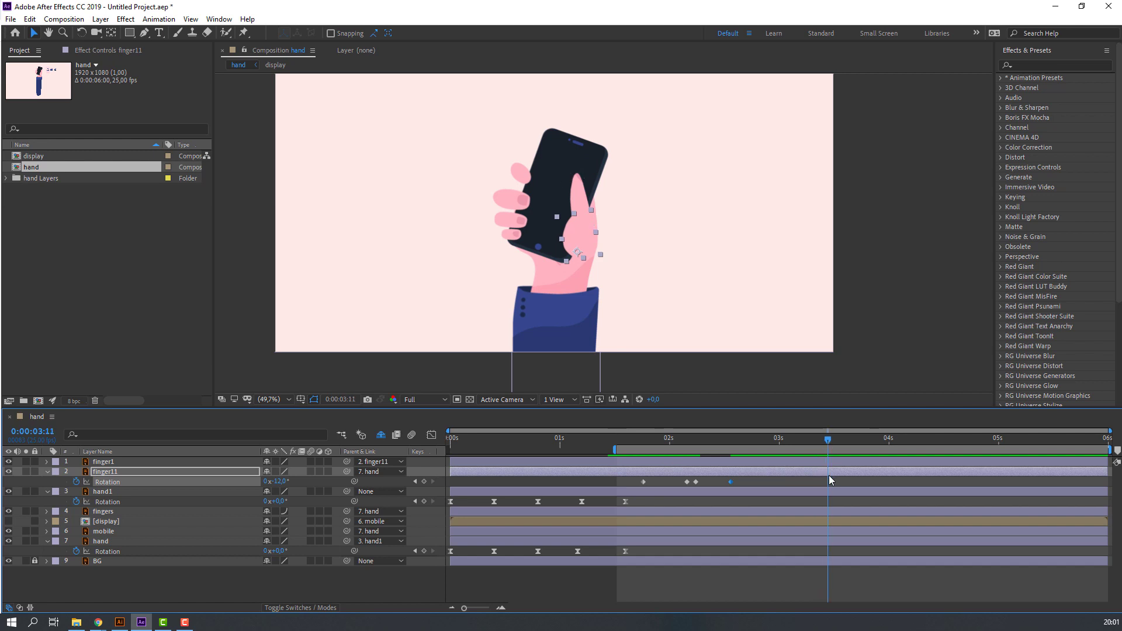
{"action": "key", "text": "n"}
{"action": "key", "text": "space"}
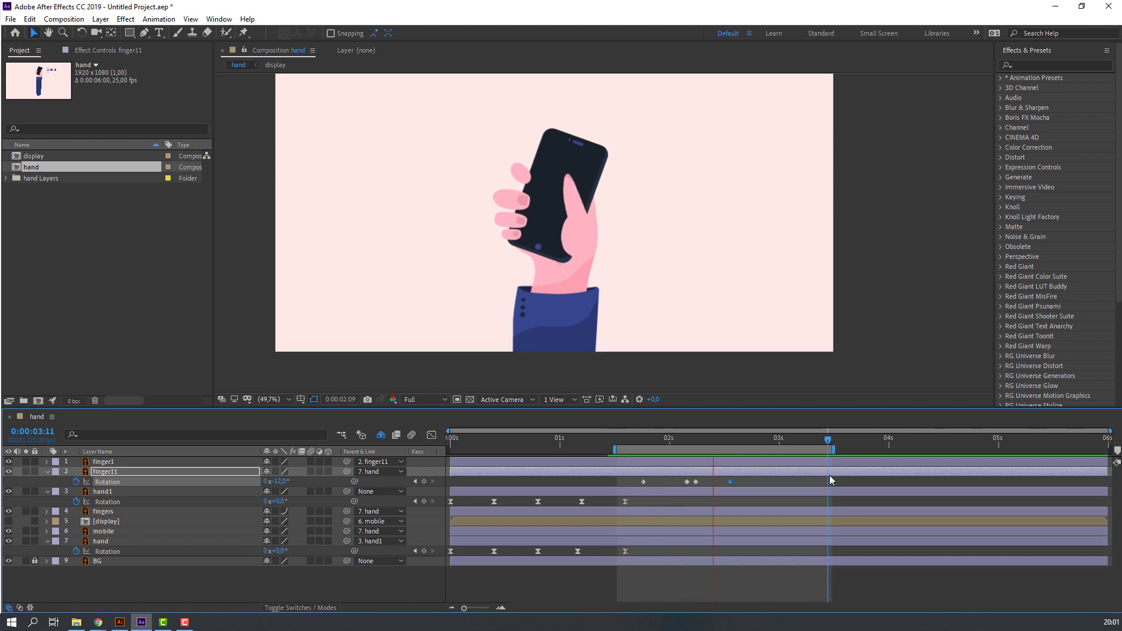
- Apply Easy Ease to all four finger11 rotation keyframes and preview the result
{"action": "left_click_drag", "start_coordinate": [737, 482], "coordinate": [645, 485]}
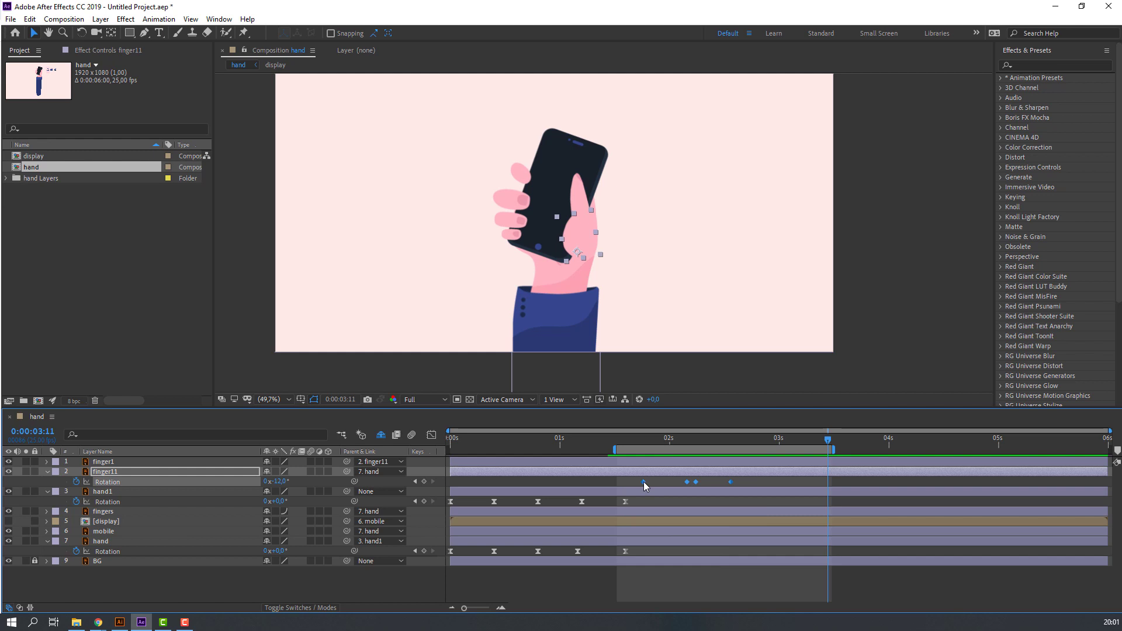
{"action": "right_click", "coordinate": [644, 481]}
{"action": "mouse_move", "coordinate": [728, 474]}
{"action": "left_click", "coordinate": [818, 500]}
{"action": "key", "text": "space"}
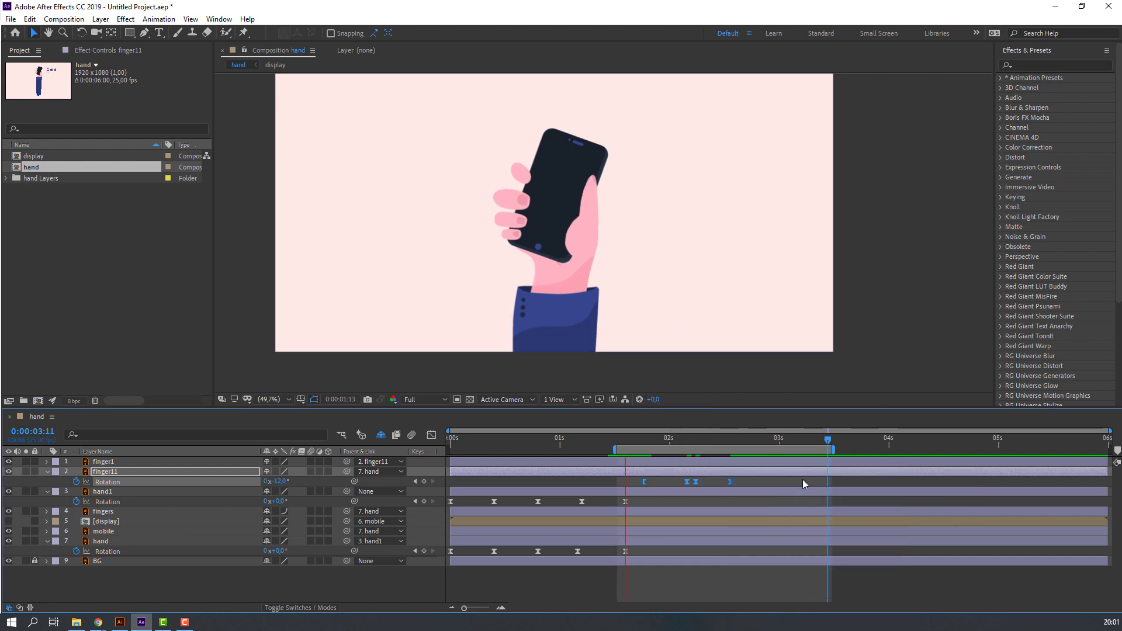
- Keyframe the finger1 layer's rotation at 0° at 0:00:01:19 and -16° at 0:00:02:04
{"action": "left_click", "coordinate": [639, 445]}
{"action": "left_click", "coordinate": [641, 447]}
{"action": "left_click", "coordinate": [102, 463]}
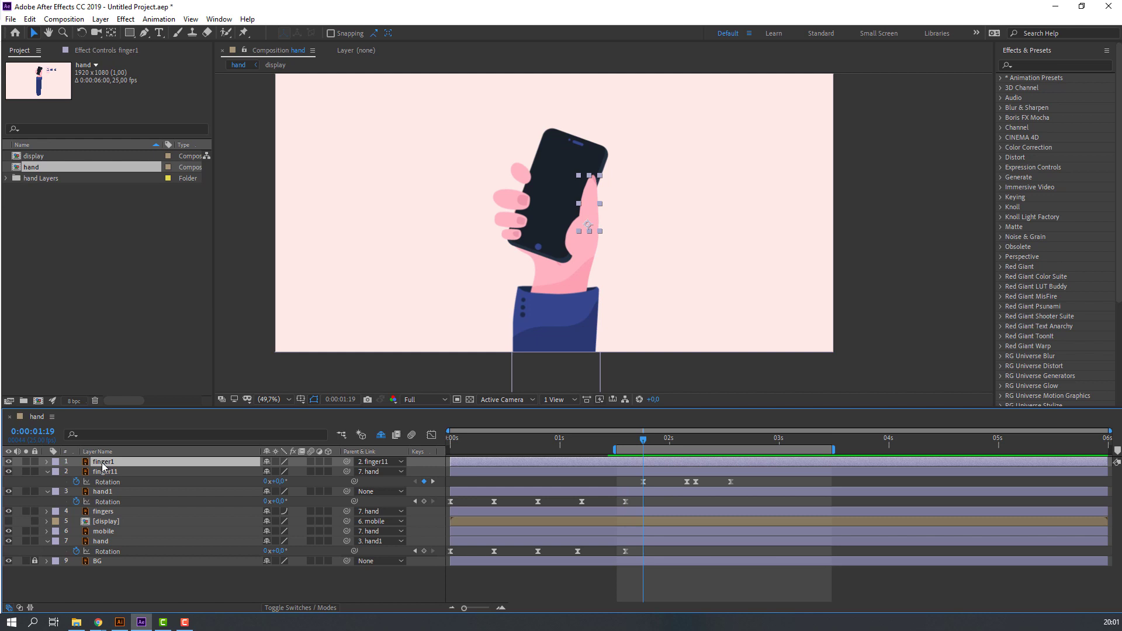
{"action": "key", "text": "r"}
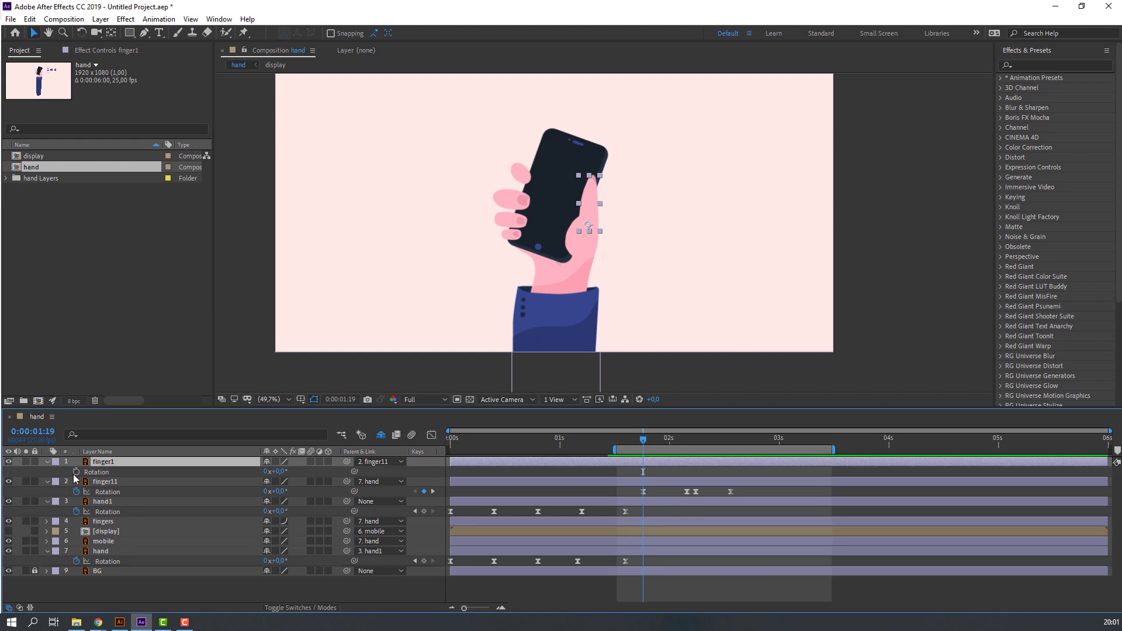
{"action": "left_click", "coordinate": [76, 472]}
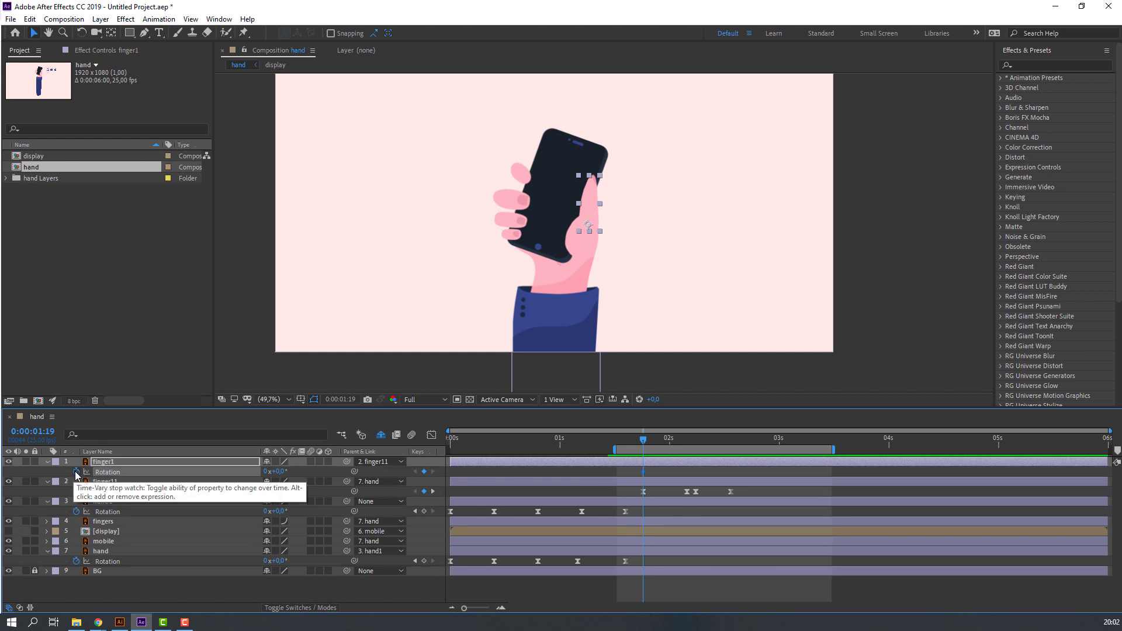
{"action": "left_click_drag", "start_coordinate": [643, 440], "coordinate": [686, 446]}
{"action": "left_click_drag", "start_coordinate": [278, 471], "coordinate": [271, 471]}
- Add finger1 rotation keyframes of 3° at 0:00:02:13 and -5° at 0:00:02:18, and preview the motion
{"action": "left_click_drag", "start_coordinate": [643, 439], "coordinate": [726, 440]}
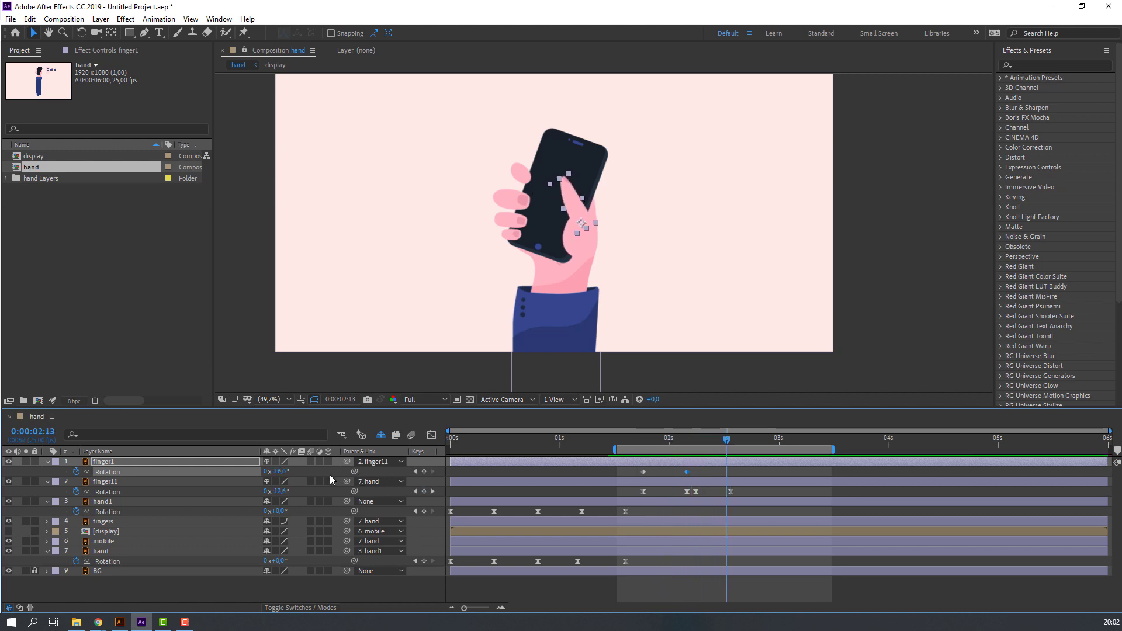
{"action": "left_click_drag", "start_coordinate": [279, 470], "coordinate": [290, 471]}
{"action": "left_click_drag", "start_coordinate": [727, 440], "coordinate": [748, 441]}
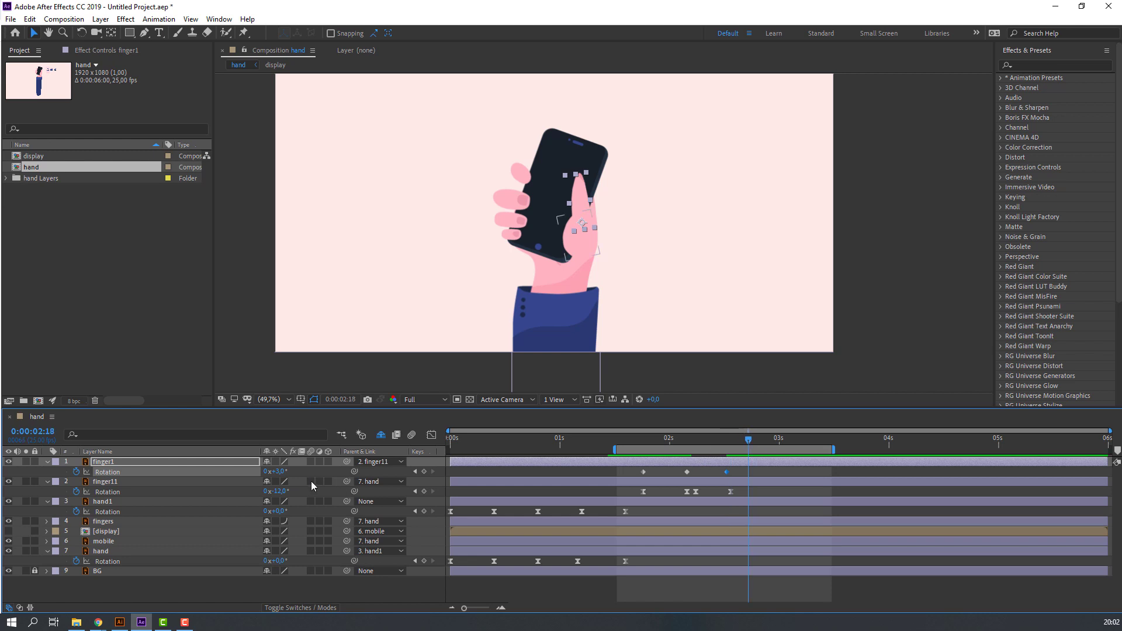
{"action": "left_click_drag", "start_coordinate": [281, 472], "coordinate": [276, 472]}
{"action": "key", "text": "space"}
{"action": "key", "text": "space"}
- Apply Easy Ease to all four finger1 rotation keyframes and play them back
{"action": "right_click", "coordinate": [644, 472]}
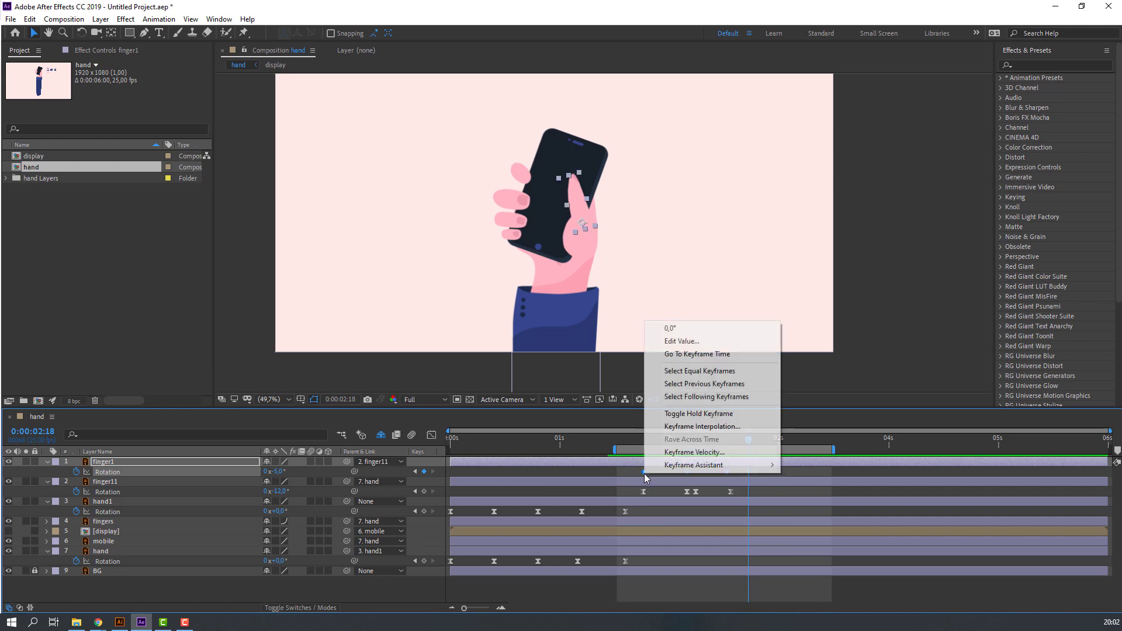
{"action": "left_click", "coordinate": [818, 503]}
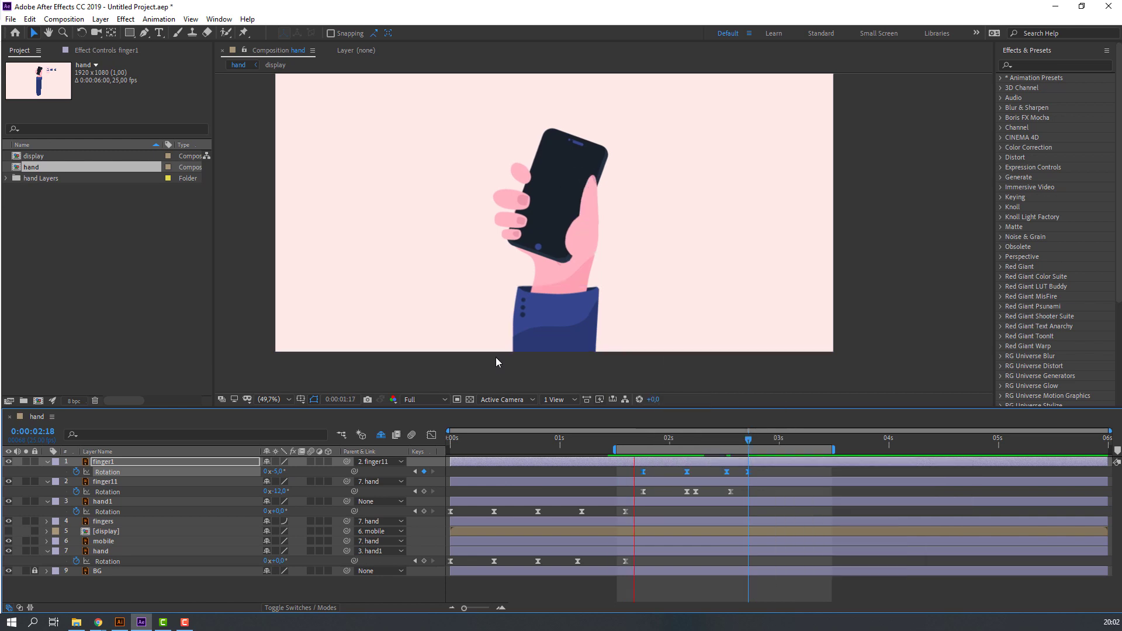
{"action": "left_click", "coordinate": [640, 439]}
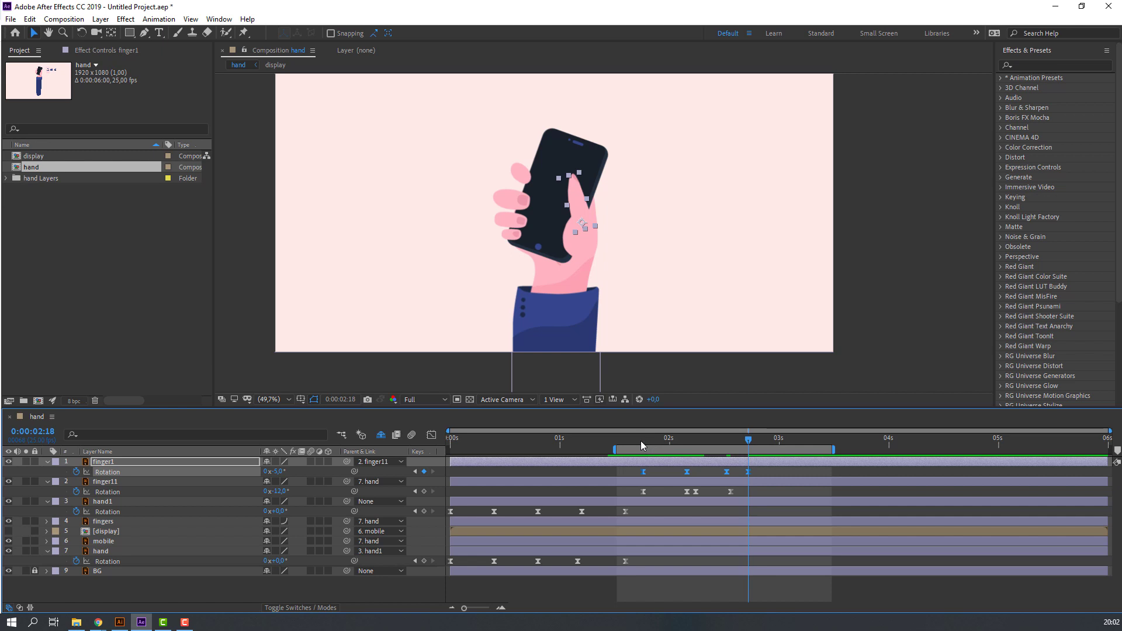
- Lengthen the easing out of finger11's first rotation keyframe and into its last one in the speed graph, and preview it
{"action": "left_click", "coordinate": [760, 472]}
{"action": "left_click_drag", "start_coordinate": [759, 475], "coordinate": [612, 499]}
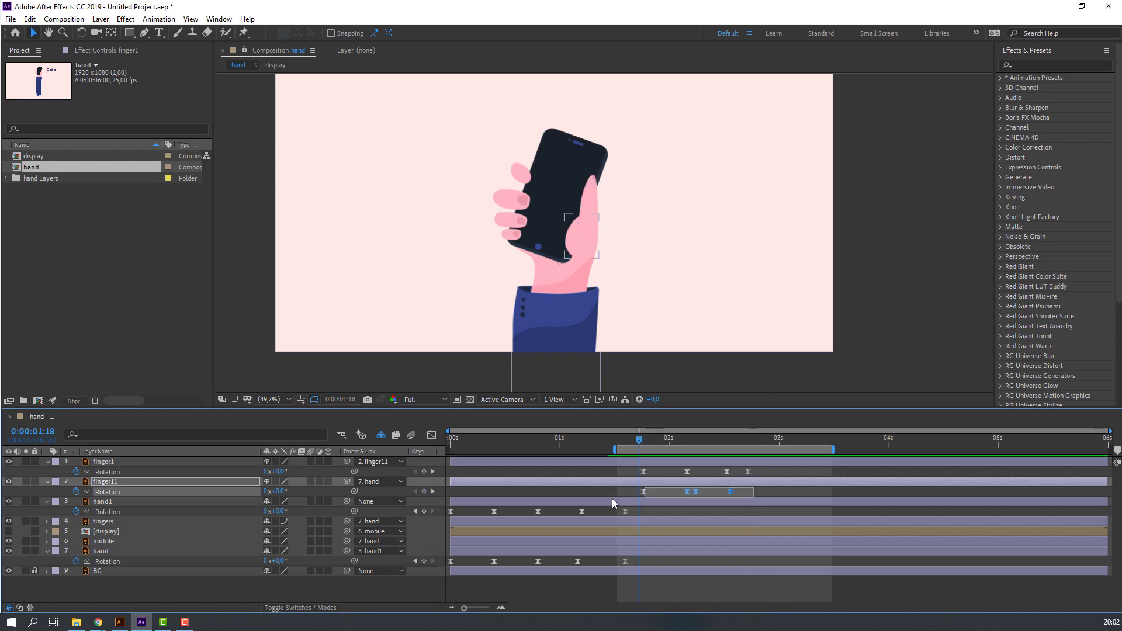
{"action": "left_click", "coordinate": [431, 436]}
{"action": "left_click_drag", "start_coordinate": [651, 510], "coordinate": [658, 510]}
{"action": "left_click_drag", "start_coordinate": [725, 505], "coordinate": [716, 502]}
{"action": "key", "text": "space"}
{"action": "key", "text": "space"}
{"action": "key", "text": "shift+F3"}
- Lengthen the easing out of finger1's first rotation keyframe and into its third one in the speed graph, and preview it
{"action": "left_click_drag", "start_coordinate": [762, 469], "coordinate": [610, 471]}
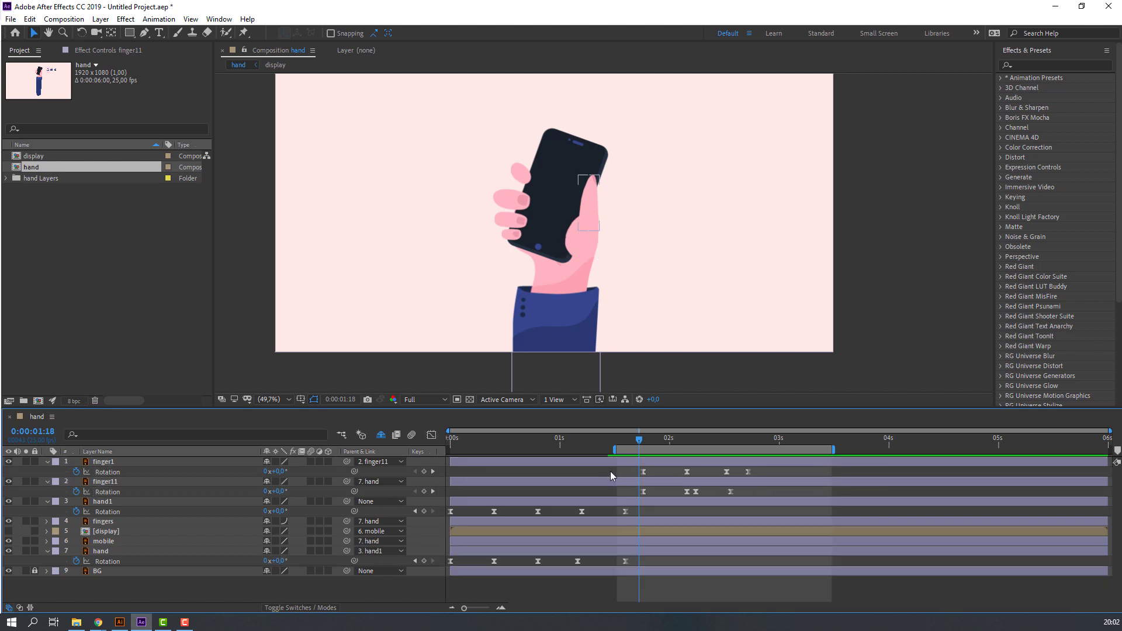
{"action": "left_click_drag", "start_coordinate": [619, 520], "coordinate": [657, 529]}
{"action": "left_click", "coordinate": [727, 520]}
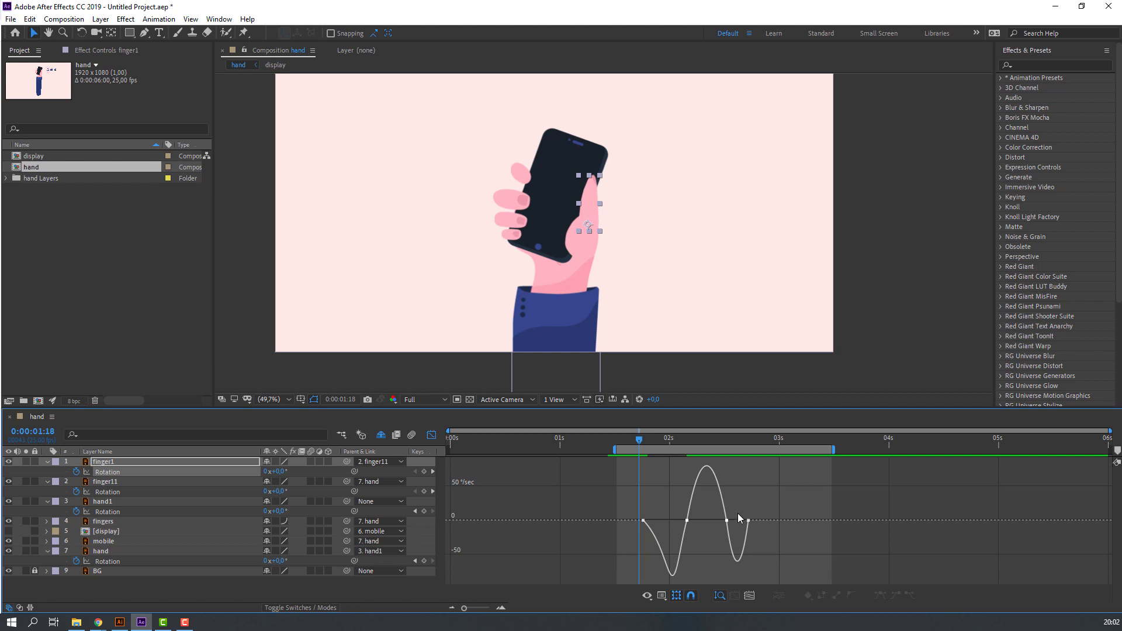
{"action": "left_click_drag", "start_coordinate": [715, 520], "coordinate": [712, 521]}
{"action": "key", "text": "space"}
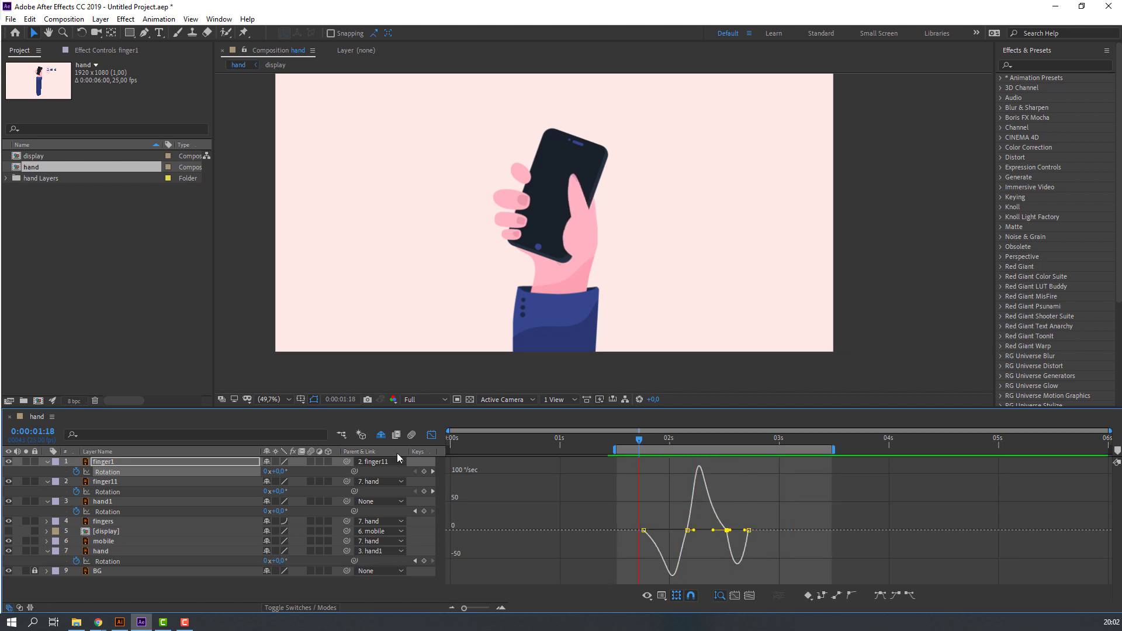
{"action": "key", "text": "space"}
{"action": "left_click", "coordinate": [431, 434]}
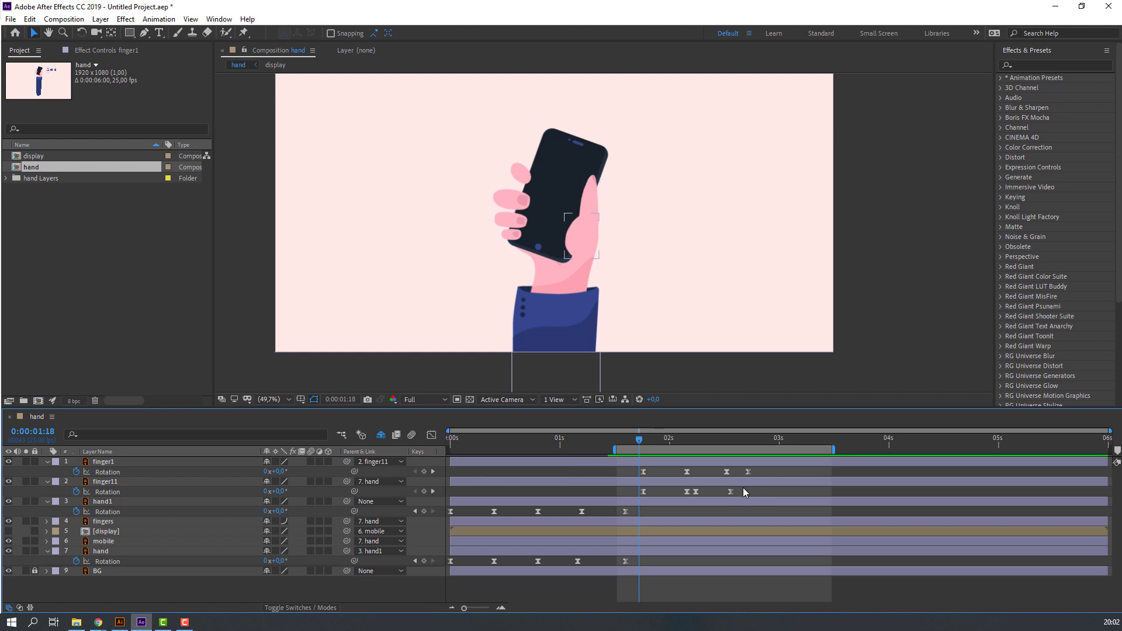
- Stretch all finger1 and finger11 rotation keyframes to end at about 0:00:03:08, and extend the work area to the composition's end
{"action": "left_click_drag", "start_coordinate": [770, 471], "coordinate": [642, 501]}
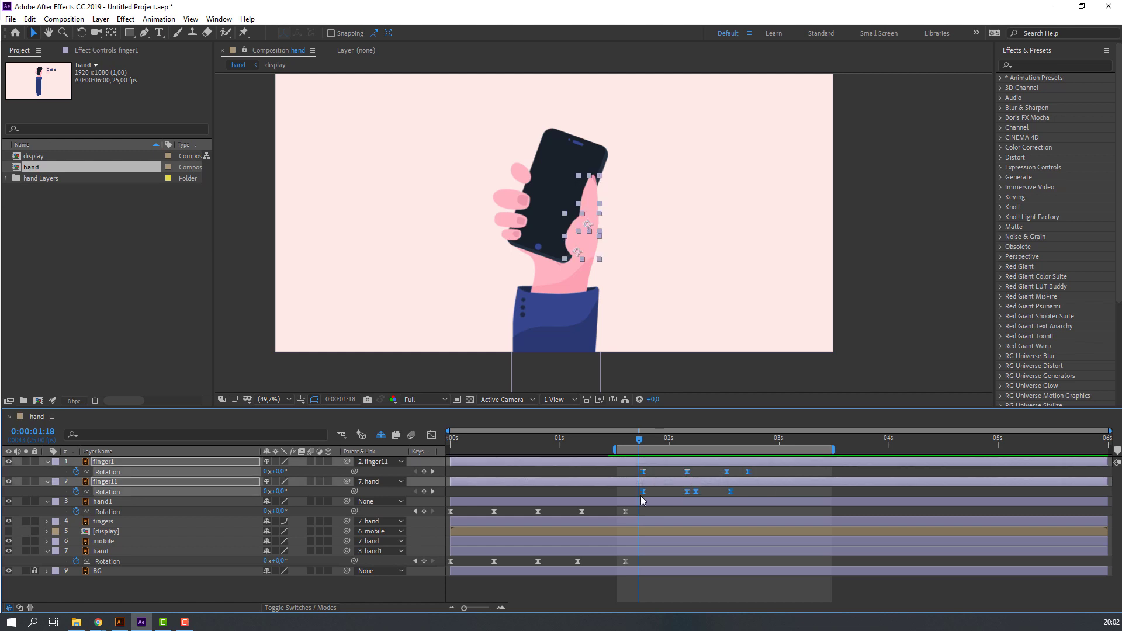
{"action": "mouse_move", "coordinate": [749, 472]}
{"action": "left_mouse_down"}
{"action": "mouse_move", "coordinate": [813, 475]}
{"action": "mouse_move", "coordinate": [875, 451]}
{"action": "left_mouse_up"}
{"action": "key", "text": "space"}
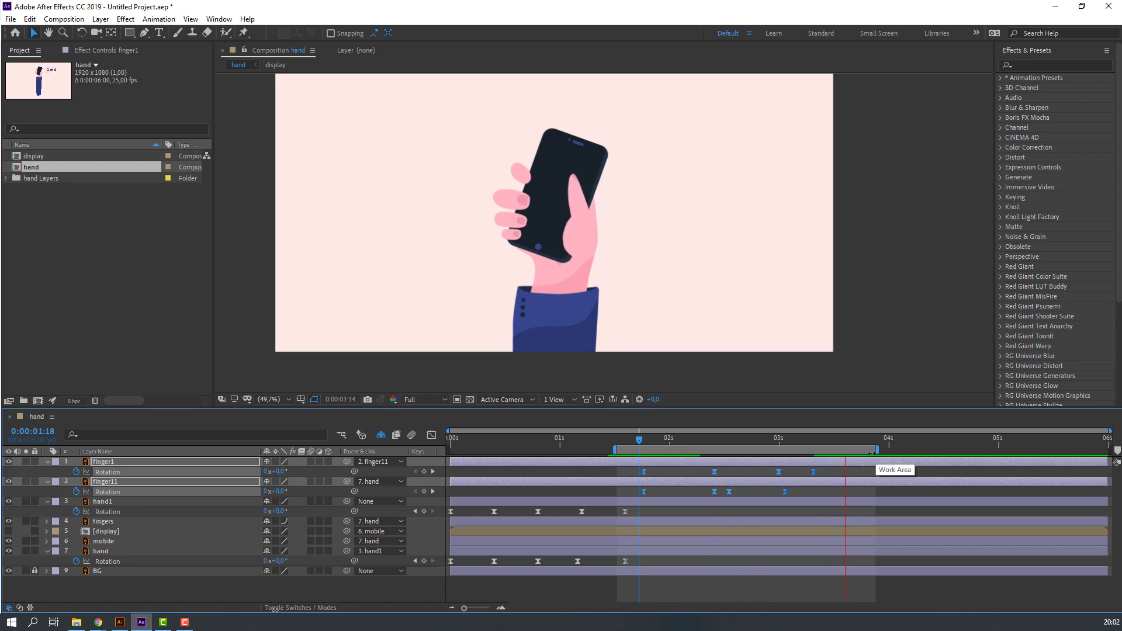
{"action": "left_click_drag", "start_coordinate": [874, 440], "coordinate": [860, 439]}
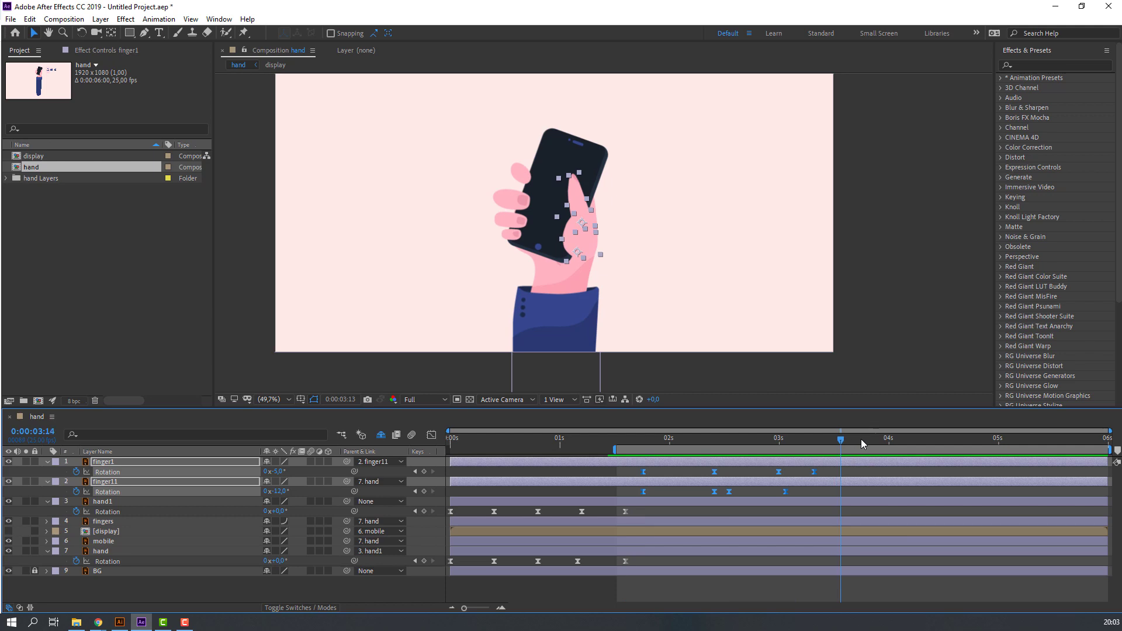
{"action": "left_click", "coordinate": [845, 471]}
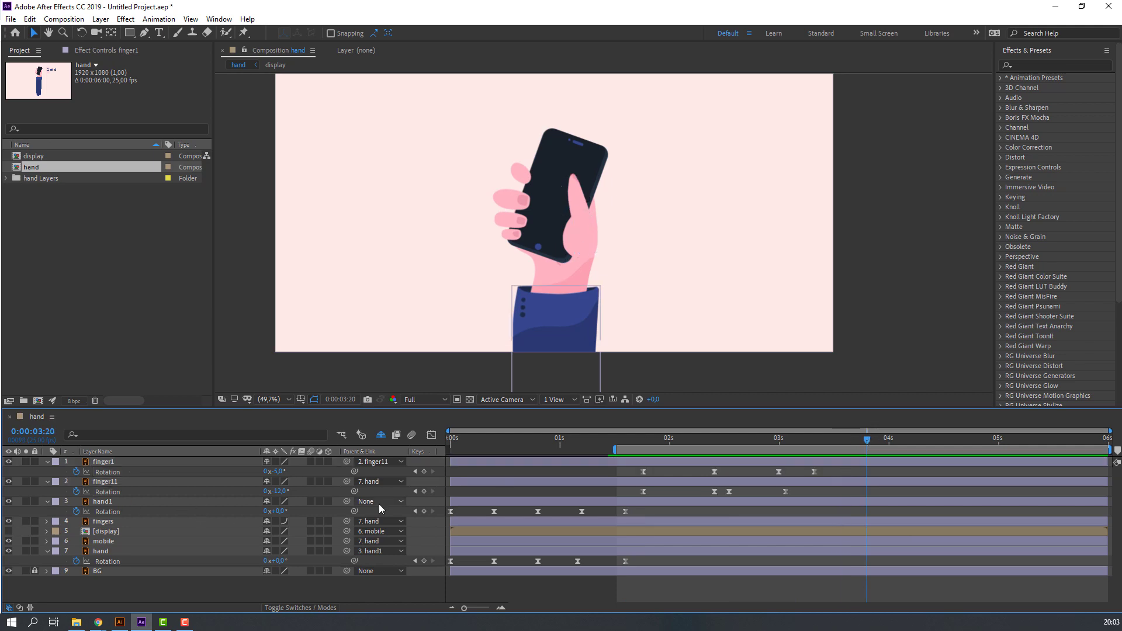
- Add finger11 rotation keyframes holding -12° at 0:00:03:20 and turning to -25° at about 0:00:04:05
{"action": "left_click", "coordinate": [110, 483]}
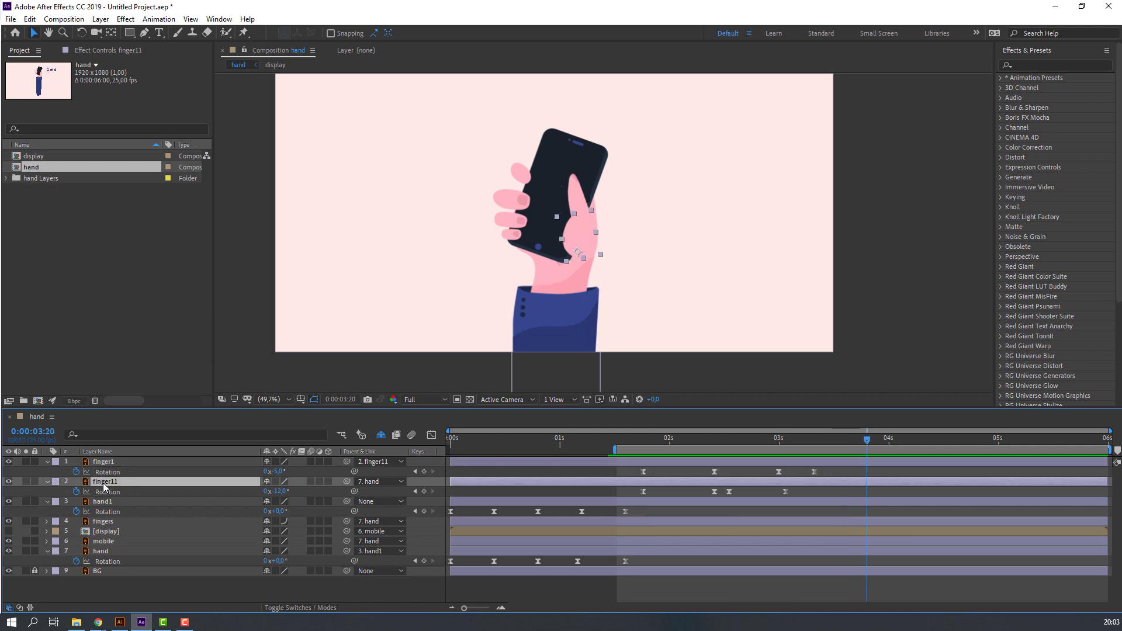
{"action": "left_click", "coordinate": [424, 491]}
{"action": "left_click_drag", "start_coordinate": [879, 442], "coordinate": [893, 442]}
{"action": "left_click_drag", "start_coordinate": [282, 496], "coordinate": [270, 490]}
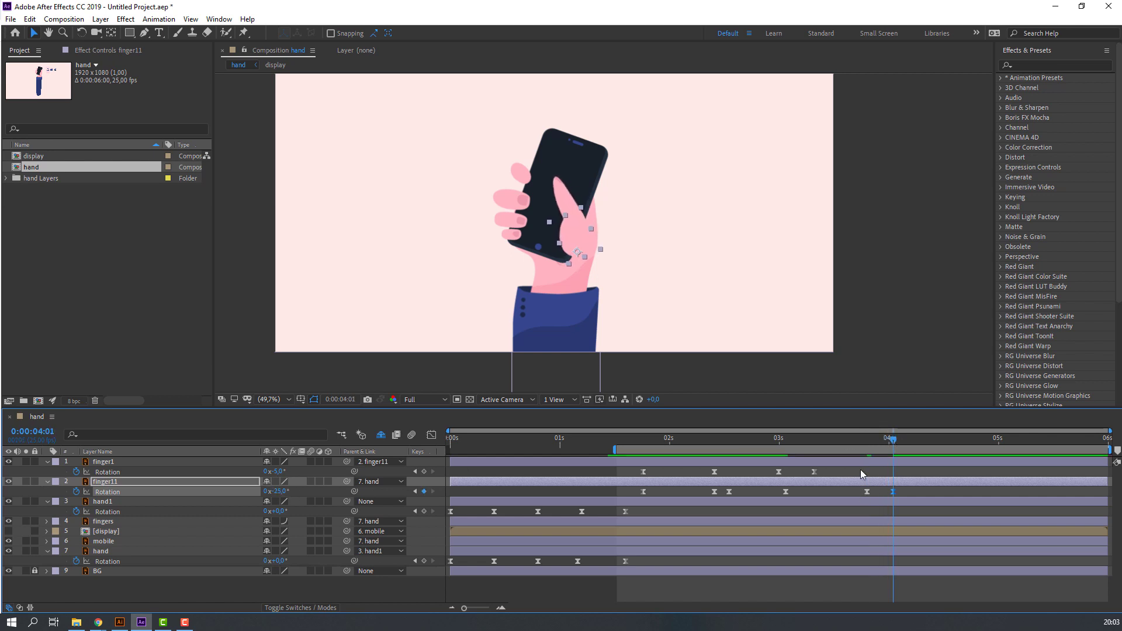
{"action": "left_click_drag", "start_coordinate": [893, 491], "coordinate": [909, 491]}
- Add finger1 rotation keyframes holding -5° at 0:00:03:20 and turning to -25° at about 0:00:04:04
{"action": "left_click", "coordinate": [868, 444]}
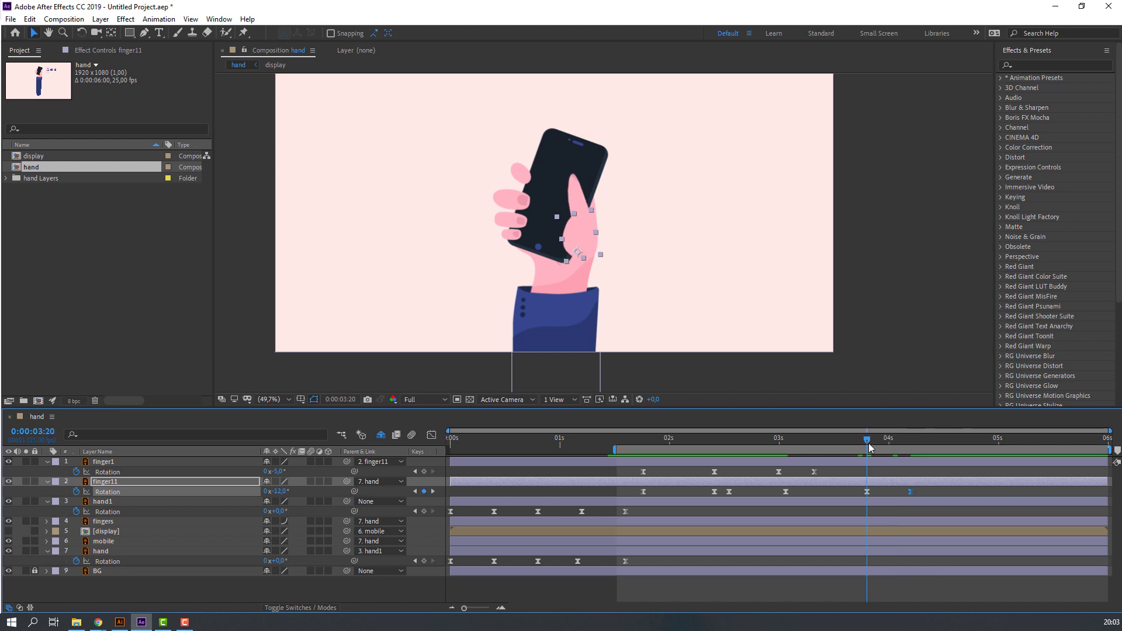
{"action": "left_click", "coordinate": [125, 472]}
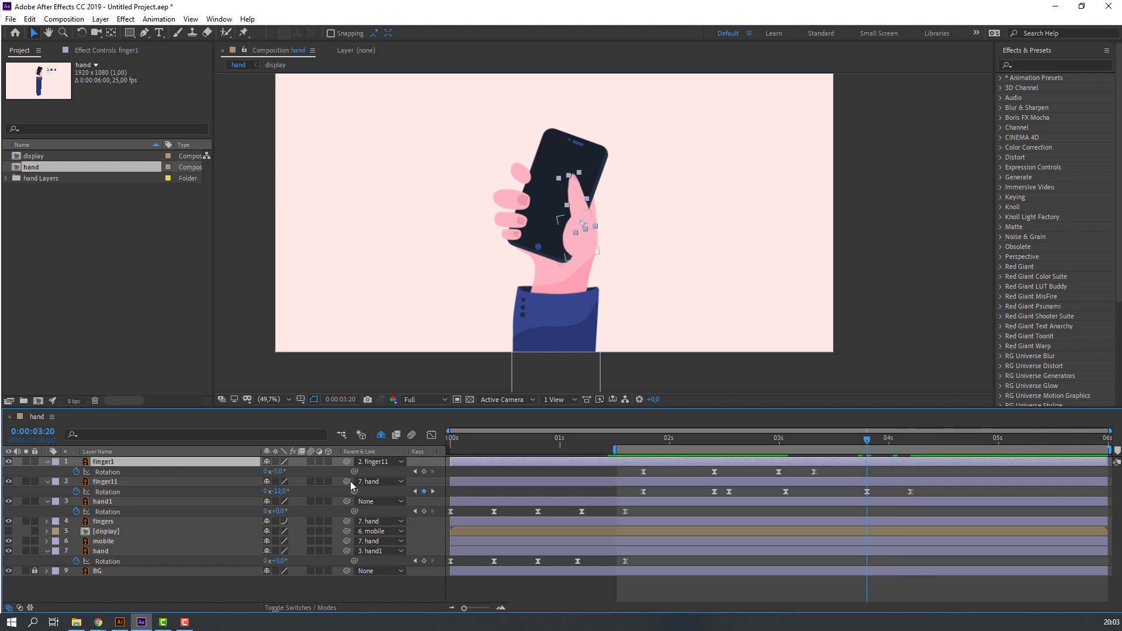
{"action": "left_click", "coordinate": [424, 472]}
{"action": "key", "text": "Return"}
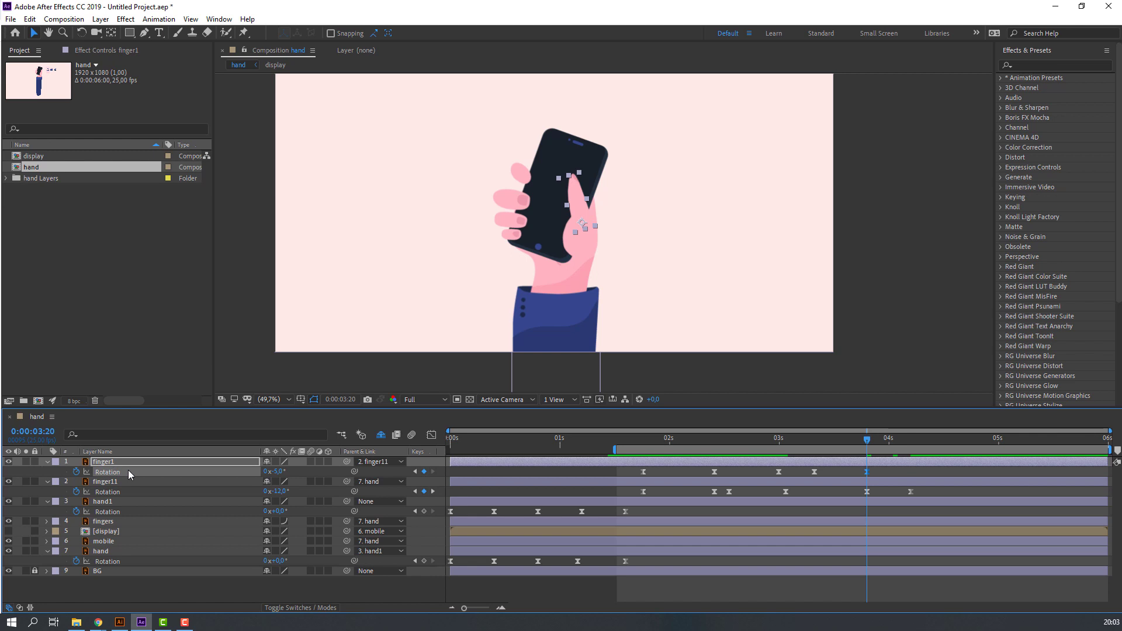
{"action": "left_click_drag", "start_coordinate": [877, 450], "coordinate": [906, 446]}
{"action": "left_click_drag", "start_coordinate": [278, 475], "coordinate": [266, 474]}
- Add finger11 rotation keyframes of -29° at 0:00:04:12 and 0:00:04:18, and -10° at 0:00:05:04
{"action": "left_click_drag", "start_coordinate": [866, 445], "coordinate": [941, 444]}
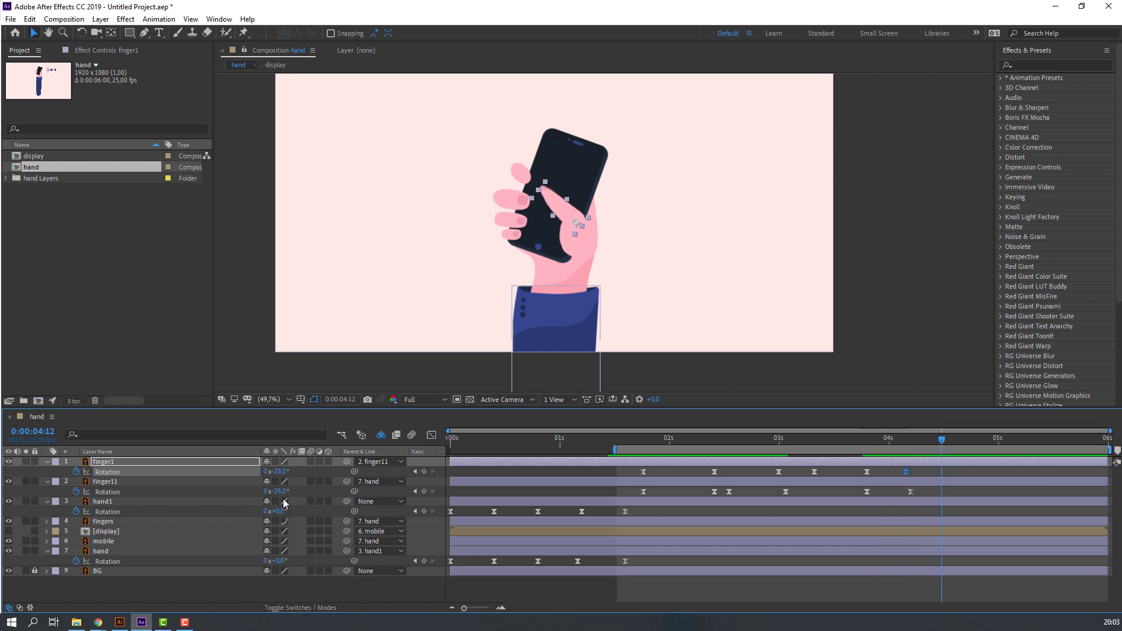
{"action": "left_click_drag", "start_coordinate": [279, 490], "coordinate": [279, 493]}
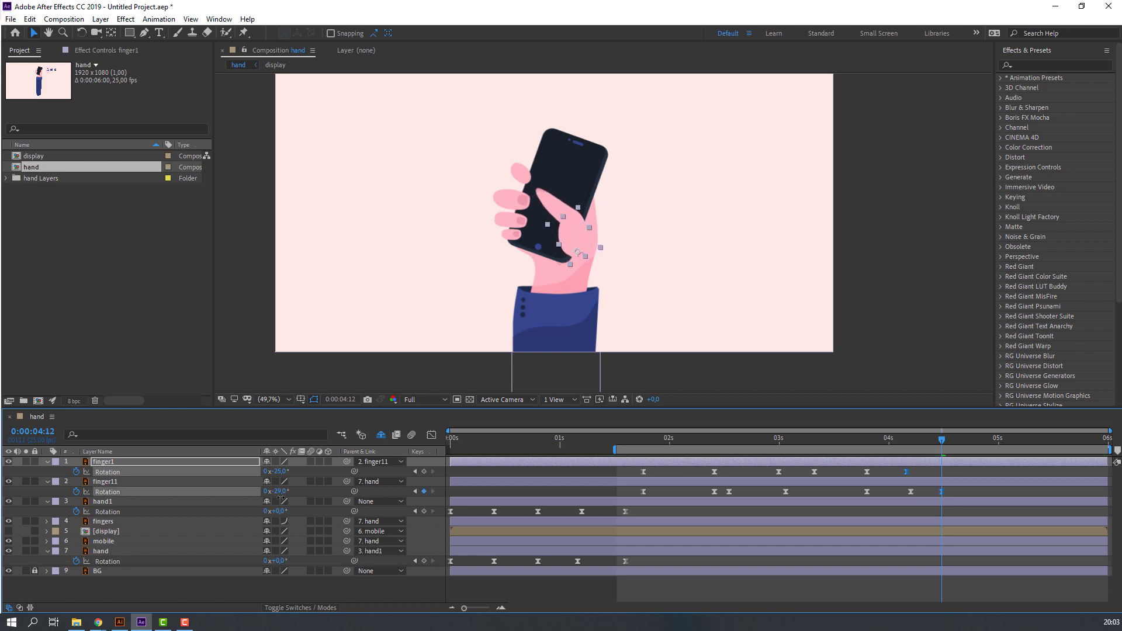
{"action": "left_click_drag", "start_coordinate": [863, 443], "coordinate": [989, 445]}
{"action": "left_click_drag", "start_coordinate": [913, 438], "coordinate": [968, 440]}
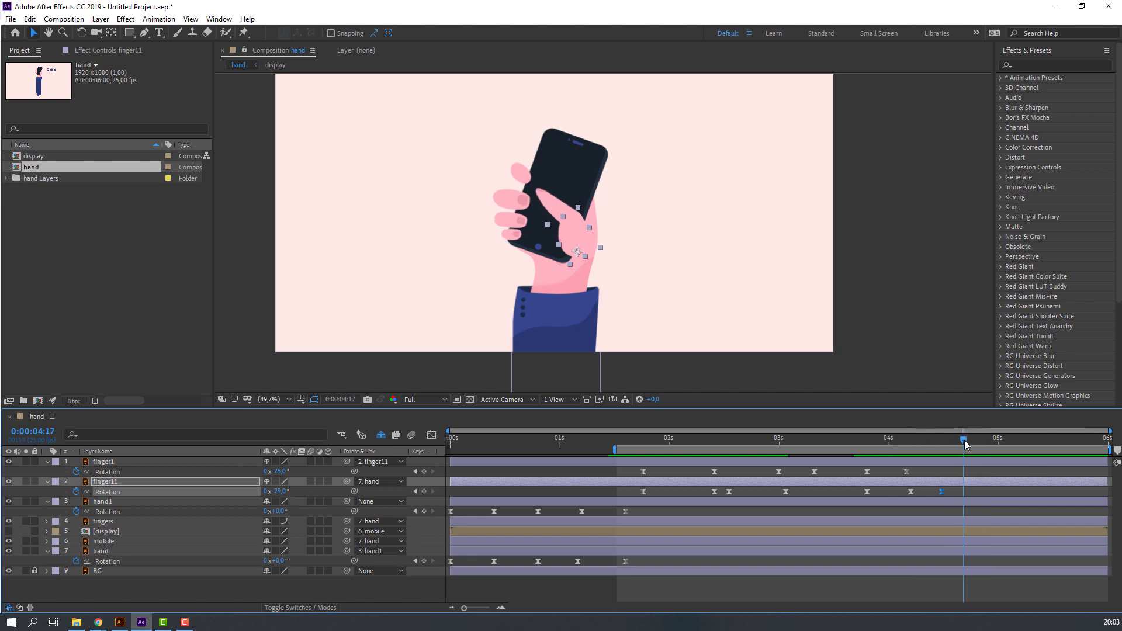
{"action": "left_click", "coordinate": [1015, 442]}
{"action": "left_click_drag", "start_coordinate": [279, 491], "coordinate": [293, 493]}
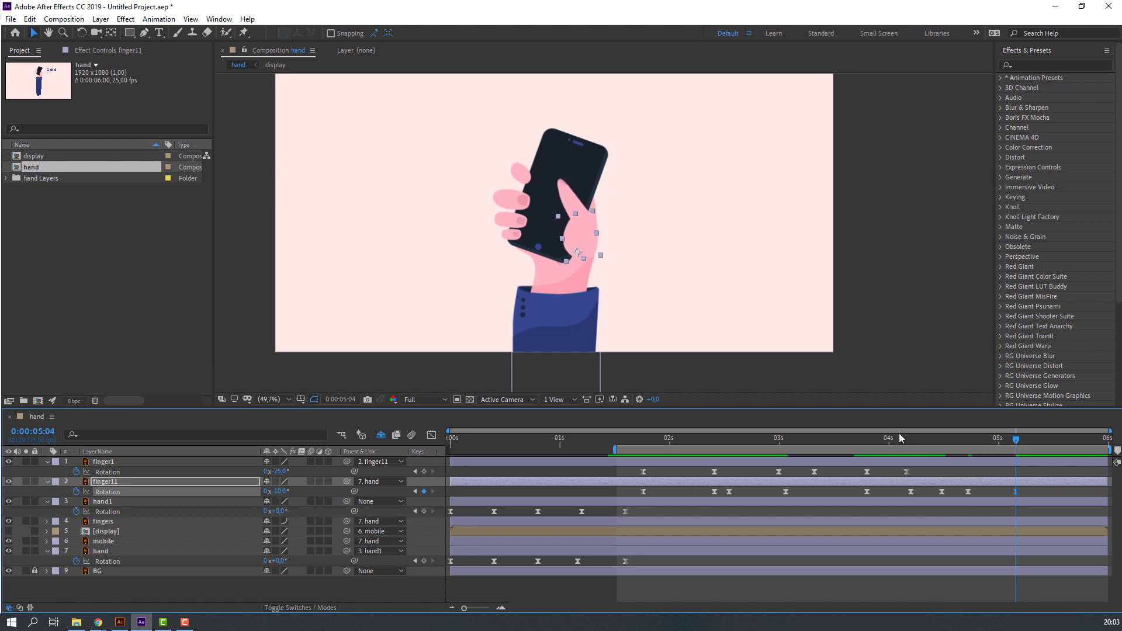
- Add finger1 rotation keyframes holding -25° until 0:00:04:18 and turning to -9° at about 0:00:05:04
{"action": "left_click_drag", "start_coordinate": [904, 441], "coordinate": [942, 448]}
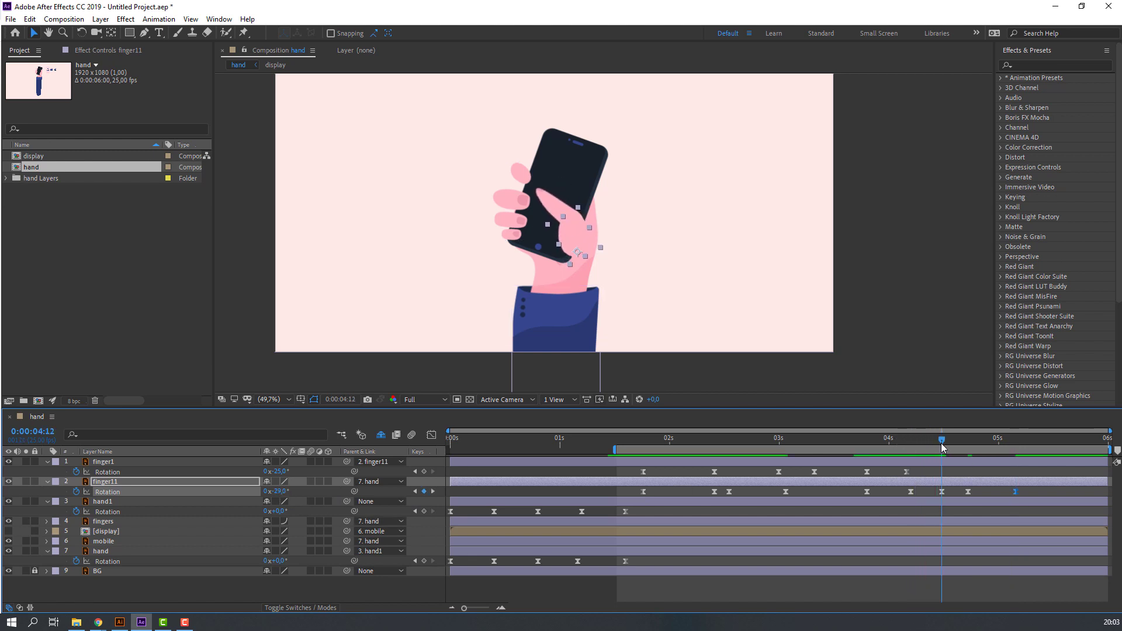
{"action": "left_click", "coordinate": [110, 462]}
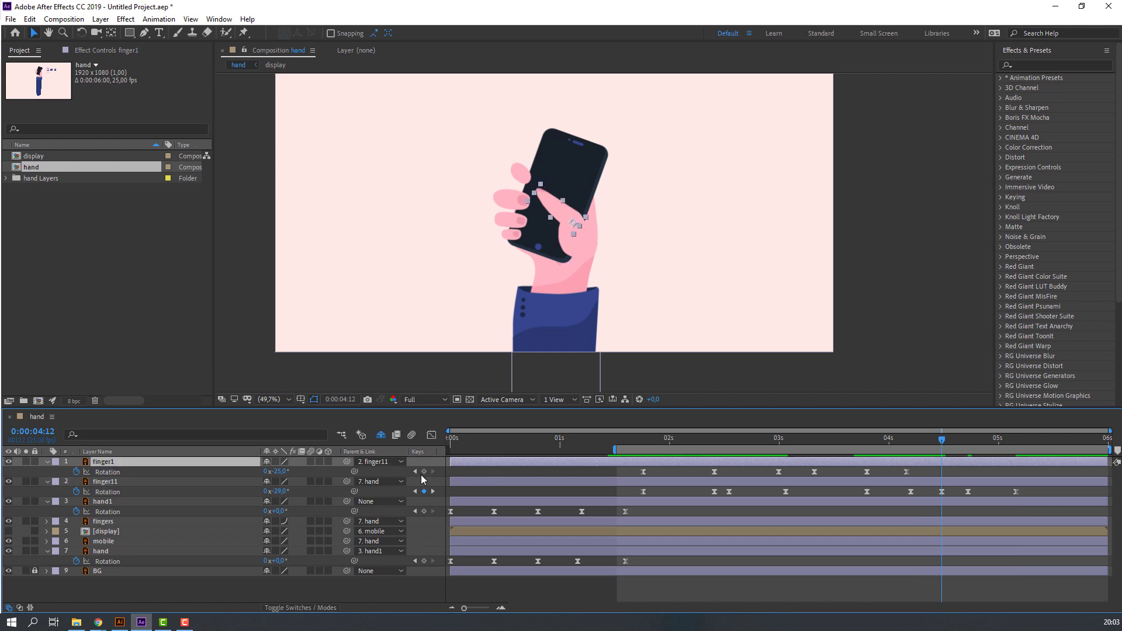
{"action": "left_click", "coordinate": [424, 471]}
{"action": "left_click_drag", "start_coordinate": [905, 442], "coordinate": [970, 441]}
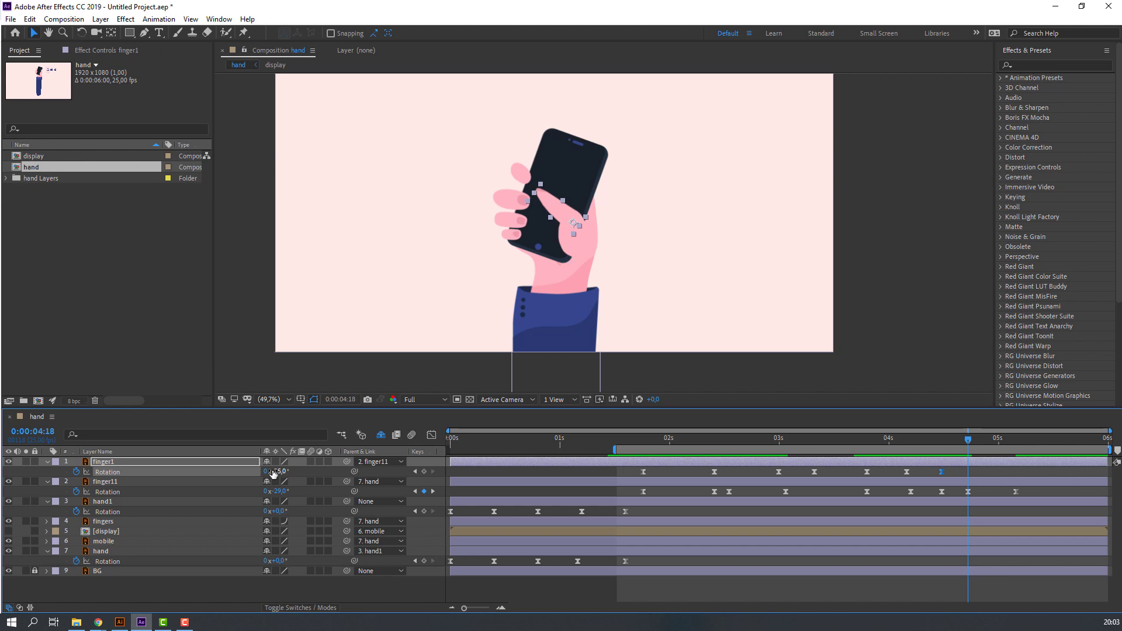
{"action": "left_click_drag", "start_coordinate": [284, 471], "coordinate": [293, 471]}
{"action": "left_click_drag", "start_coordinate": [917, 439], "coordinate": [1007, 444]}
{"action": "left_click_drag", "start_coordinate": [968, 472], "coordinate": [1046, 472]}
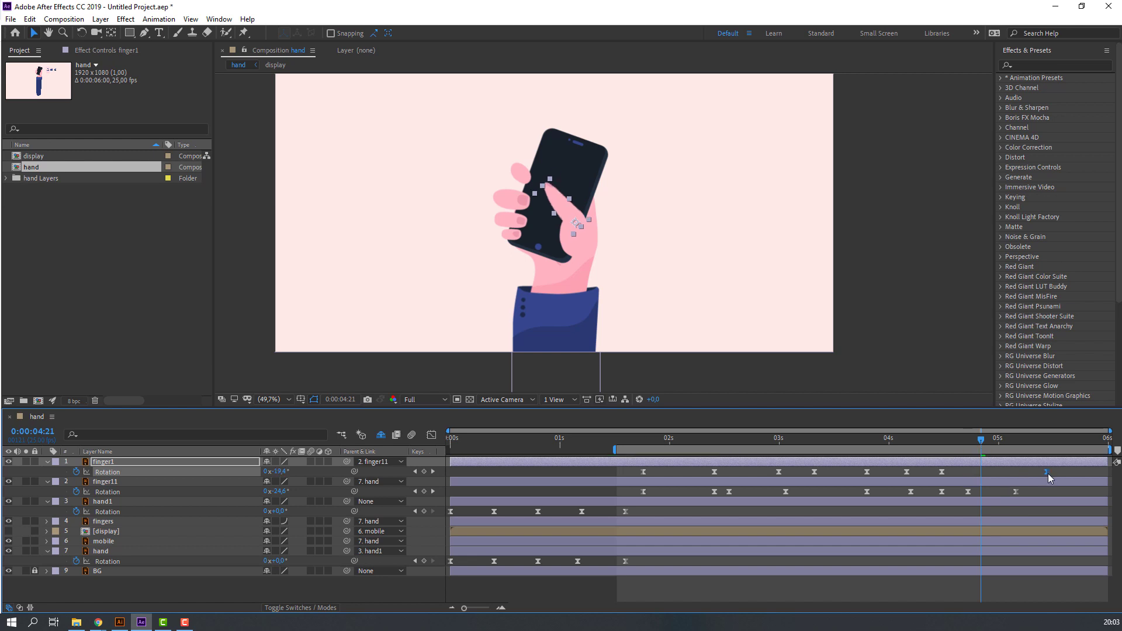
{"action": "left_click_drag", "start_coordinate": [962, 472], "coordinate": [970, 472]}
- Preview the thumb swipe and add a finger1 rotation keyframe of -19° at 0:00:05:11
{"action": "left_click_drag", "start_coordinate": [910, 440], "coordinate": [1050, 439]}
{"action": "key", "text": "space"}
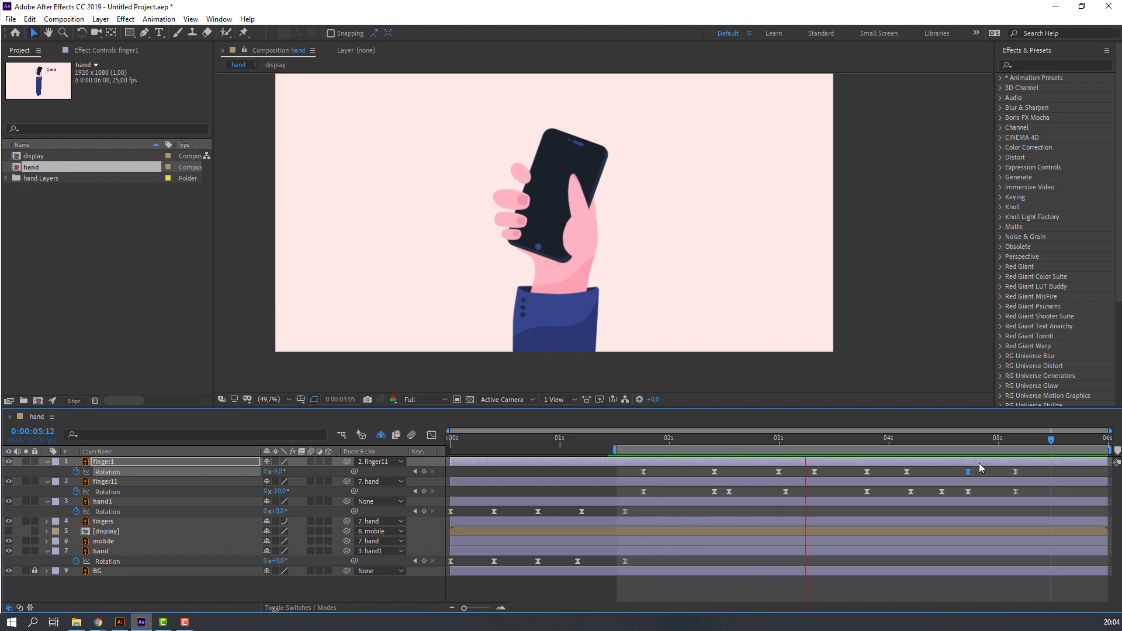
{"action": "key", "text": "space"}
{"action": "left_click_drag", "start_coordinate": [1037, 440], "coordinate": [1046, 442]}
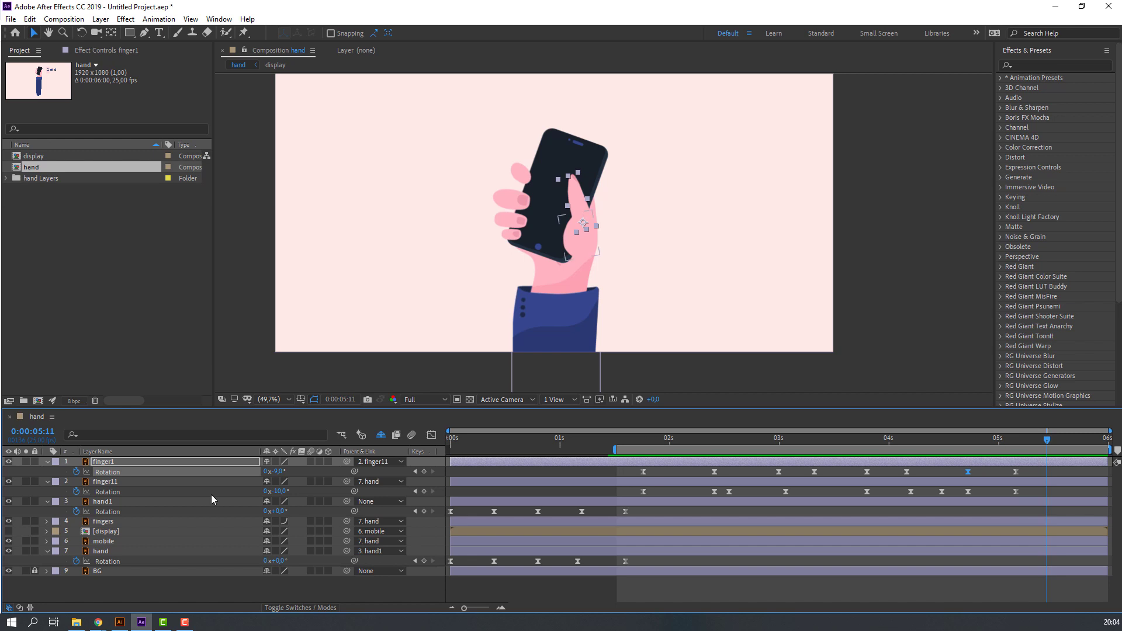
{"action": "left_click_drag", "start_coordinate": [279, 472], "coordinate": [275, 472]}
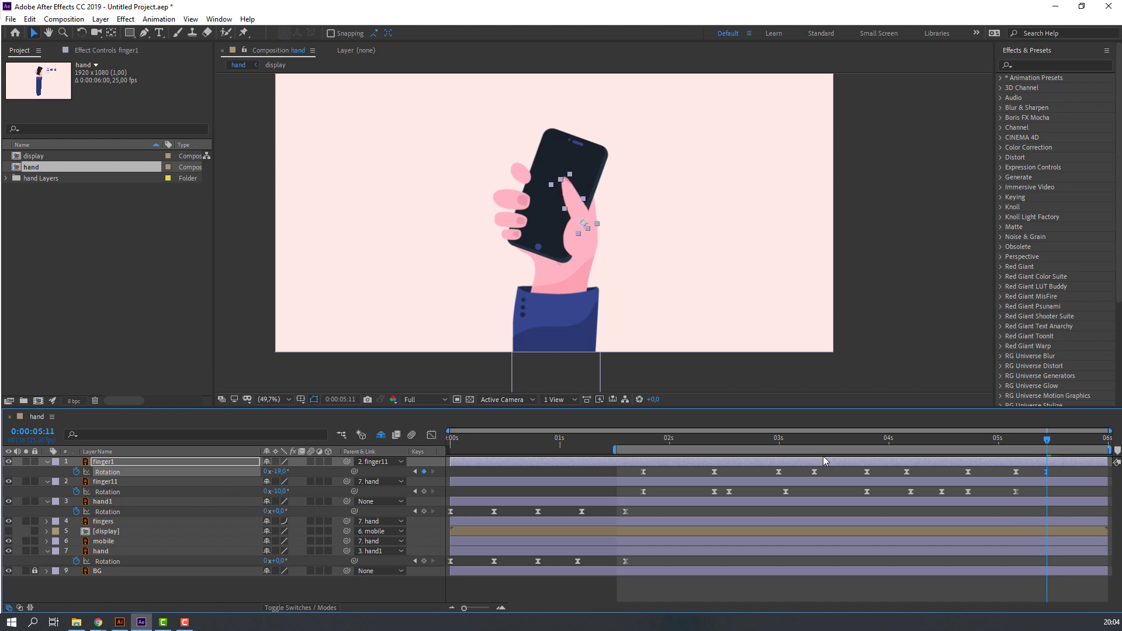
- Add hand rotation keyframes holding 0° at about 0:00:02:01 and turning to -6° at about 0:00:02:11
{"action": "left_click_drag", "start_coordinate": [1013, 442], "coordinate": [779, 444]}
{"action": "left_click", "coordinate": [103, 551]}
{"action": "key", "text": "Page_Up"}
{"action": "left_click", "coordinate": [424, 561]}
{"action": "left_click_drag", "start_coordinate": [280, 562], "coordinate": [278, 563]}
{"action": "left_click_drag", "start_coordinate": [699, 441], "coordinate": [777, 454]}
{"action": "left_click_drag", "start_coordinate": [802, 561], "coordinate": [757, 562]}
{"action": "left_click", "coordinate": [766, 563]}
{"action": "left_click_drag", "start_coordinate": [774, 560], "coordinate": [673, 558]}
- Copy the hand's 0° rotation keyframe from about 0:00:02:01 to about 0:00:02:21 and preview the motion
{"action": "left_click_drag", "start_coordinate": [689, 442], "coordinate": [755, 450]}
{"action": "left_click", "coordinate": [674, 562]}
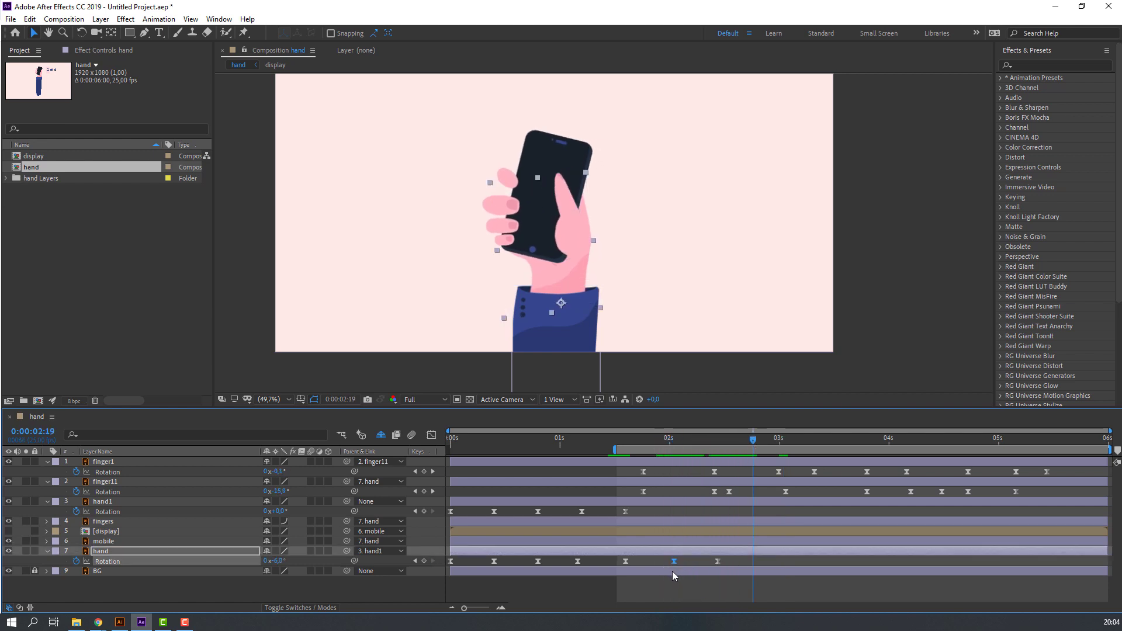
{"action": "key", "text": "ctrl+c"}
{"action": "key", "text": "ctrl+v"}
{"action": "mouse_move", "coordinate": [689, 439]}
{"action": "left_mouse_down"}
{"action": "mouse_move", "coordinate": [667, 439]}
{"action": "mouse_move", "coordinate": [696, 437]}
{"action": "left_mouse_up"}
{"action": "key", "text": "space"}
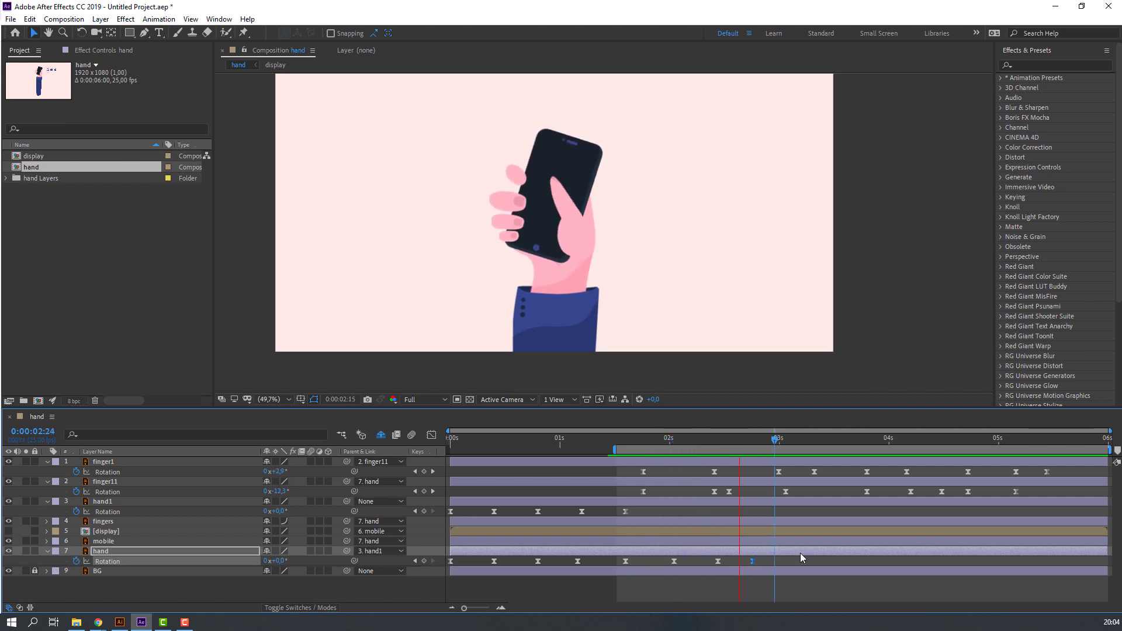
{"action": "key", "text": "space"}
- Show the speed graph of the hand's last three rotation keyframes and select the one at about 0:00:02:01 for easing
{"action": "left_click_drag", "start_coordinate": [759, 562], "coordinate": [654, 568]}
{"action": "left_click", "coordinate": [431, 436]}
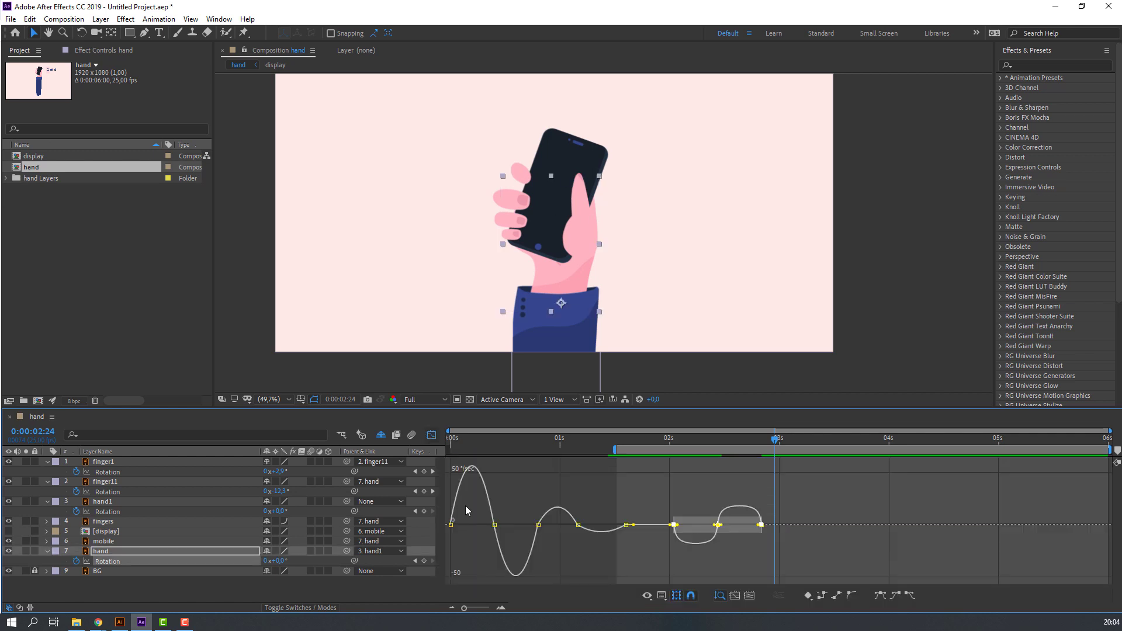
{"action": "left_click", "coordinate": [674, 525]}
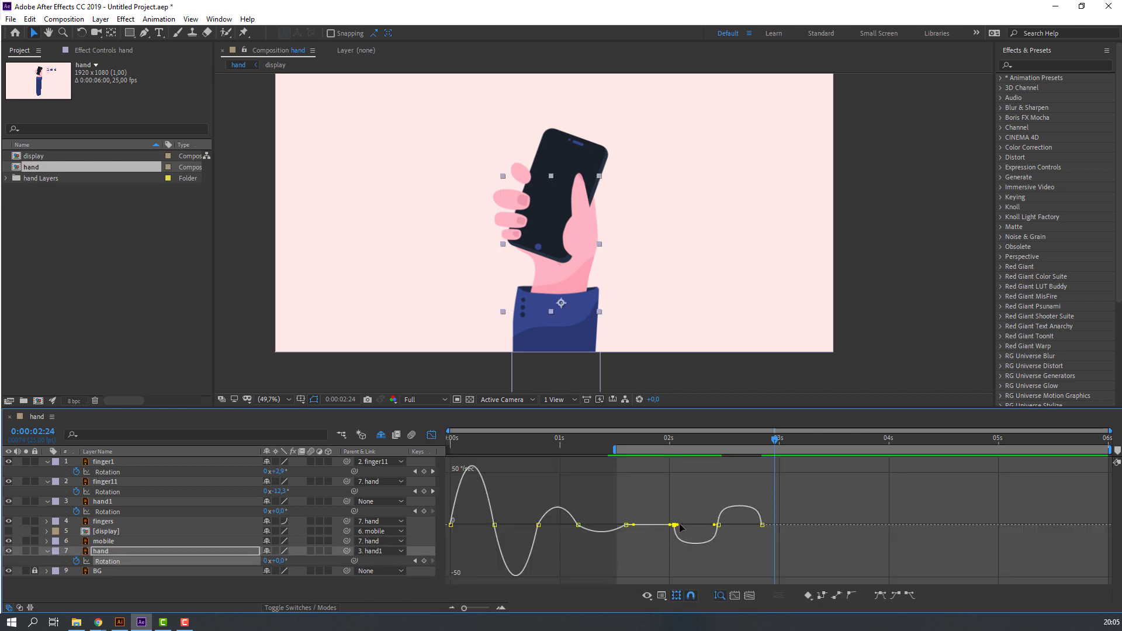
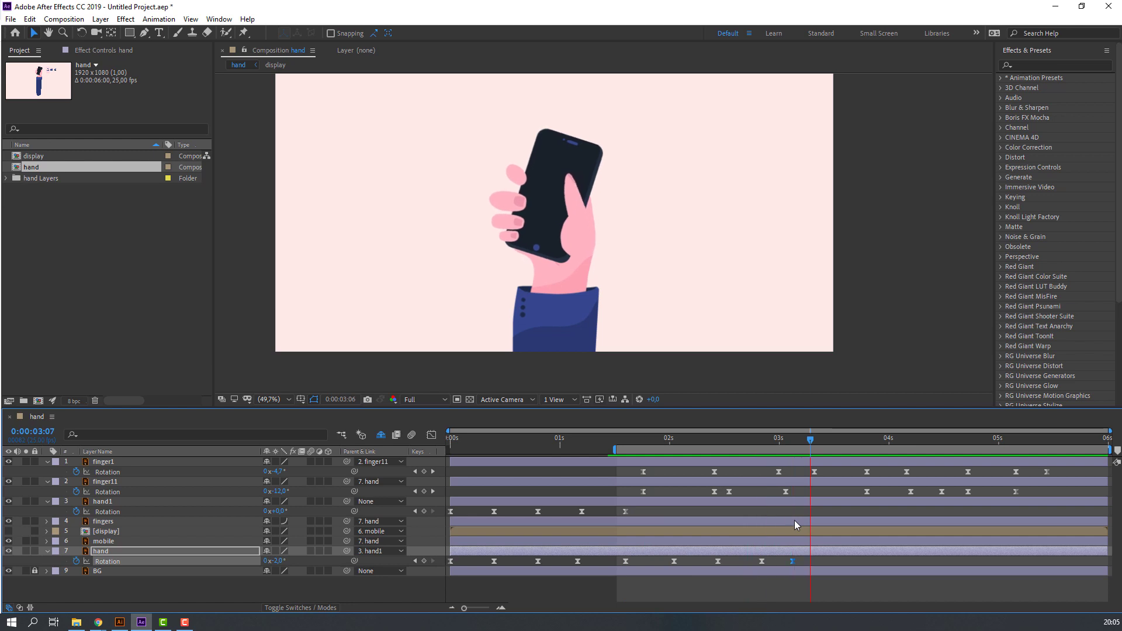
- Add hand rotation keyframes holding -2° at 0:00:03:20 and turning to -8° at 0:00:04:05
{"action": "key", "text": "space"}
{"action": "left_click_drag", "start_coordinate": [869, 441], "coordinate": [863, 446]}
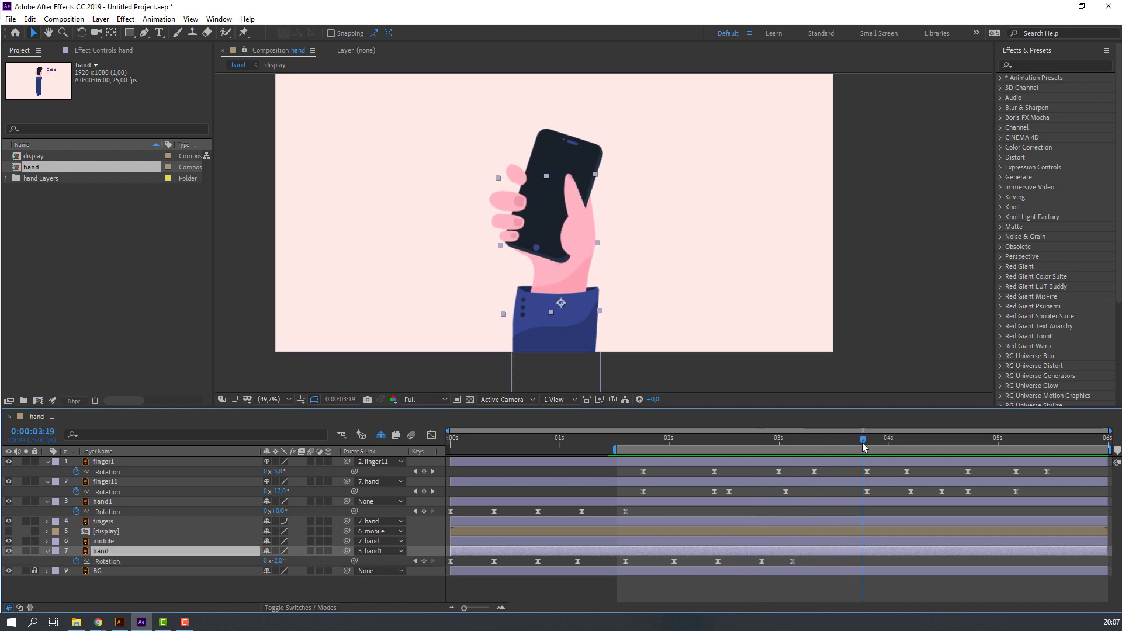
{"action": "left_click", "coordinate": [423, 560]}
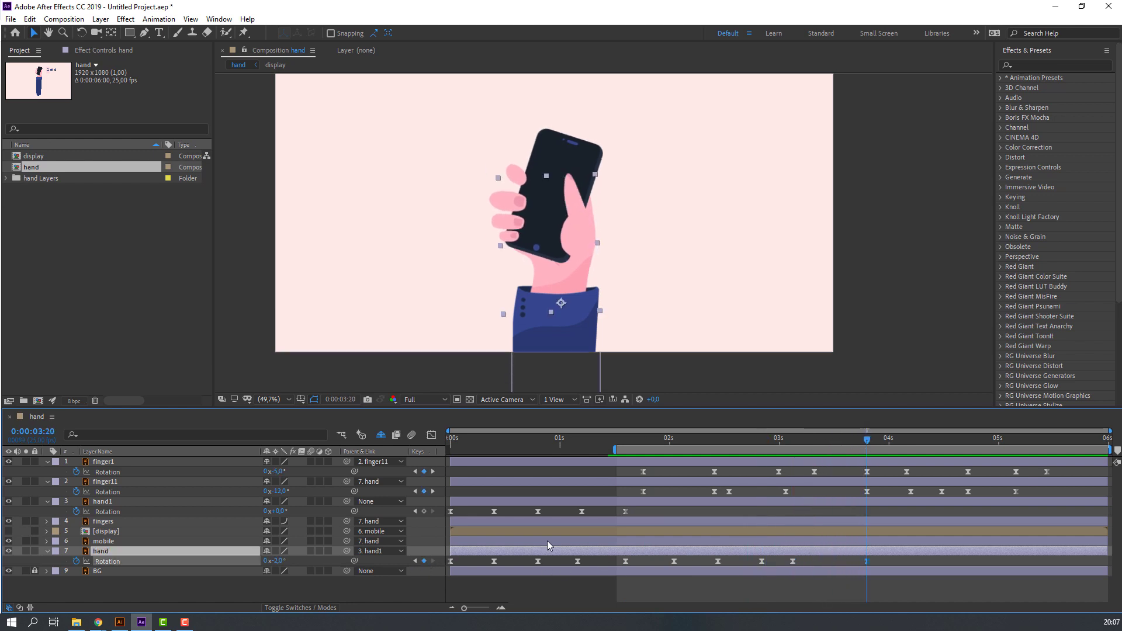
{"action": "left_click_drag", "start_coordinate": [869, 437], "coordinate": [913, 447]}
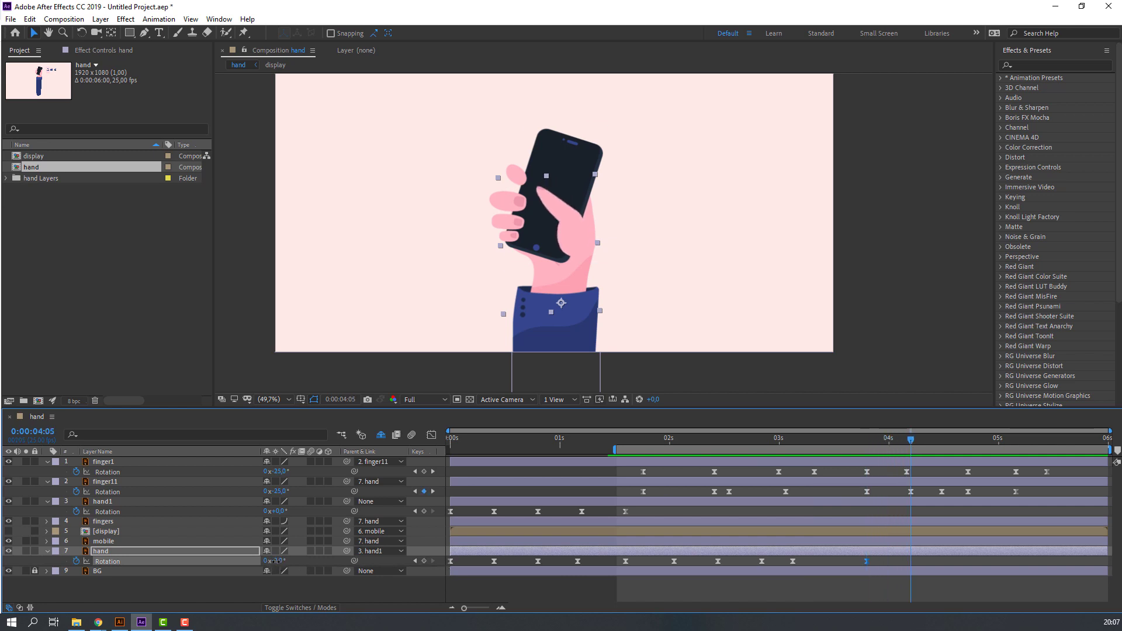
{"action": "left_click_drag", "start_coordinate": [274, 561], "coordinate": [270, 561]}
- Add hand rotation keyframes of -6° at 0:00:04:12 and 0° at 0:00:04:18
{"action": "left_click_drag", "start_coordinate": [862, 439], "coordinate": [948, 453]}
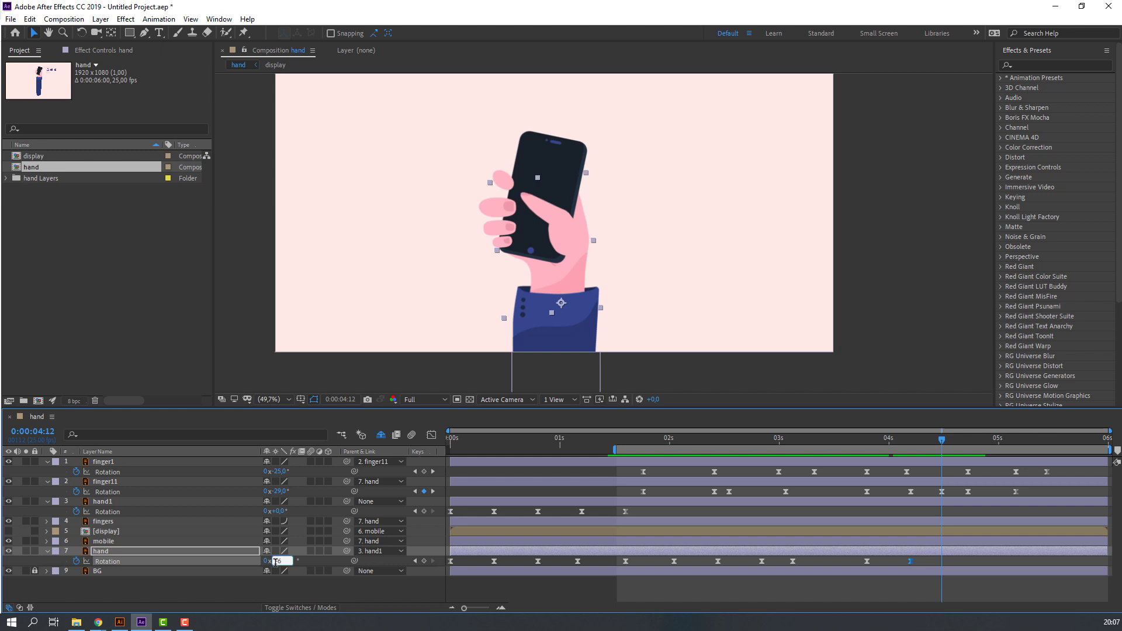
{"action": "left_click", "coordinate": [276, 561]}
{"action": "type", "text": "-6"}
{"action": "key", "text": "Return"}
{"action": "left_click_drag", "start_coordinate": [869, 444], "coordinate": [971, 458]}
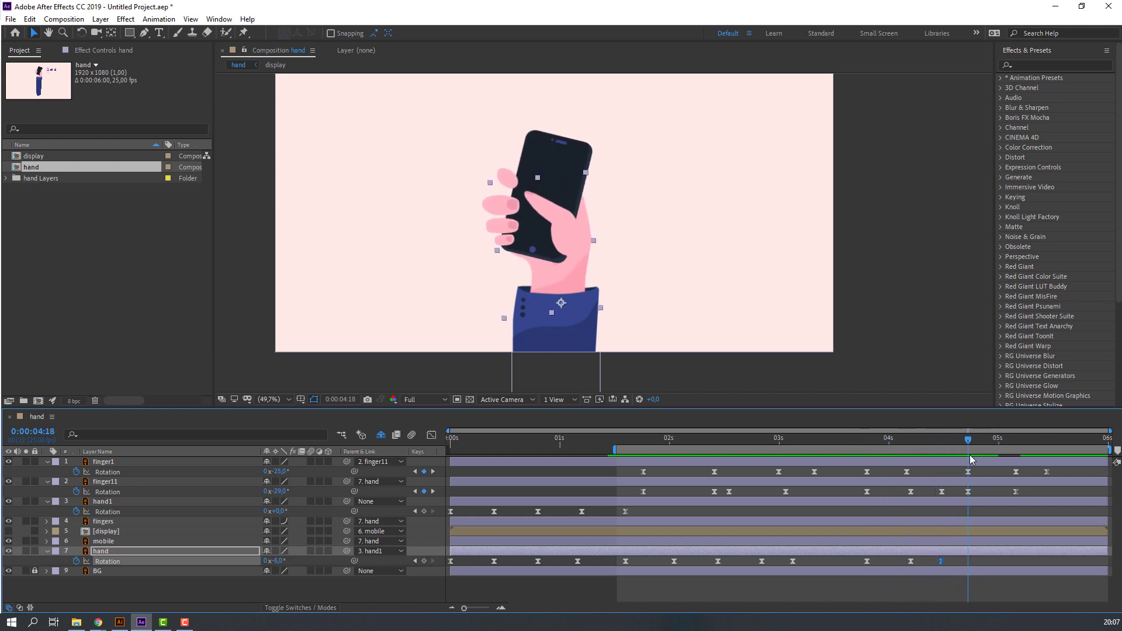
{"action": "left_click", "coordinate": [280, 561]}
{"action": "type", "text": "0"}
{"action": "key", "text": "Return"}
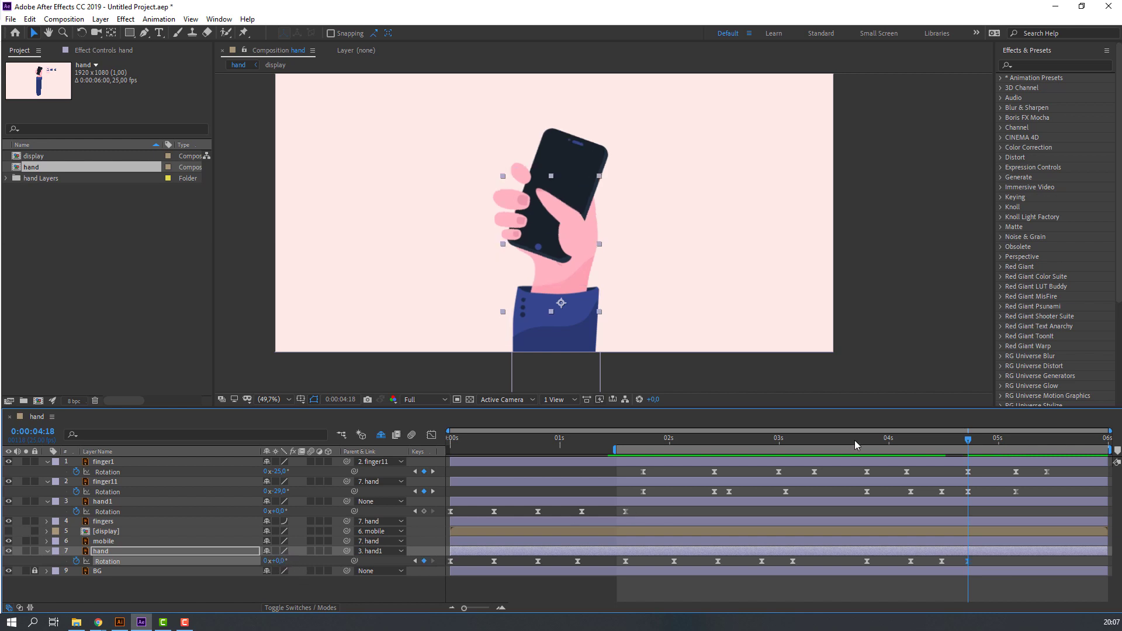
- Shift the hand's last two rotation keyframes to 0:00:04:21 and about 0:00:05:07, and preview the motion
{"action": "left_click_drag", "start_coordinate": [891, 447], "coordinate": [980, 437]}
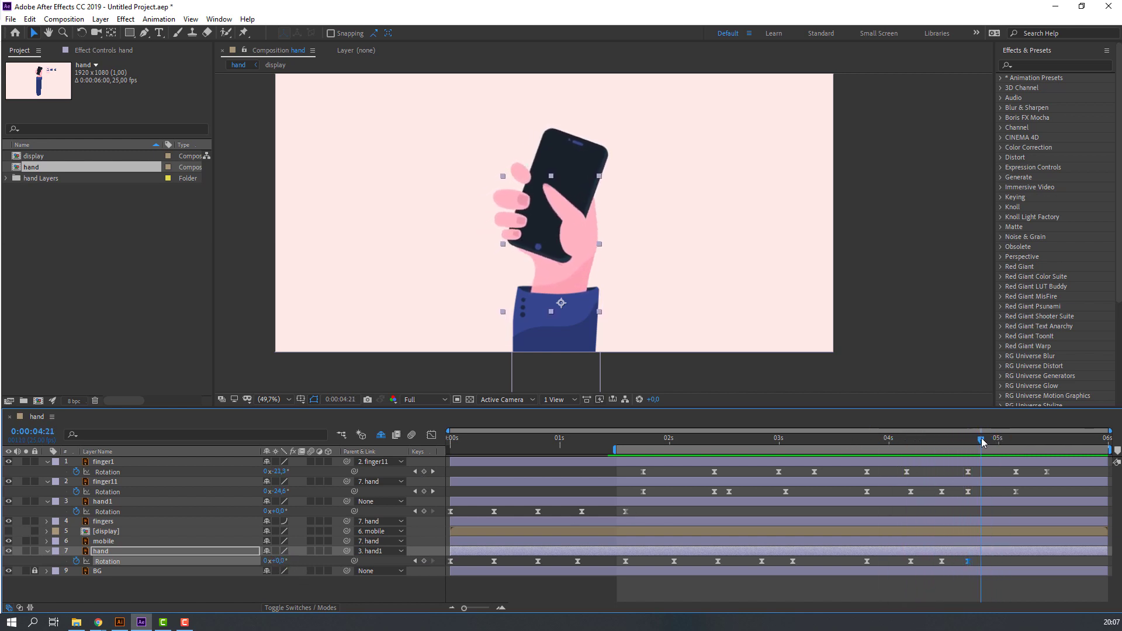
{"action": "left_click_drag", "start_coordinate": [1020, 558], "coordinate": [981, 562]}
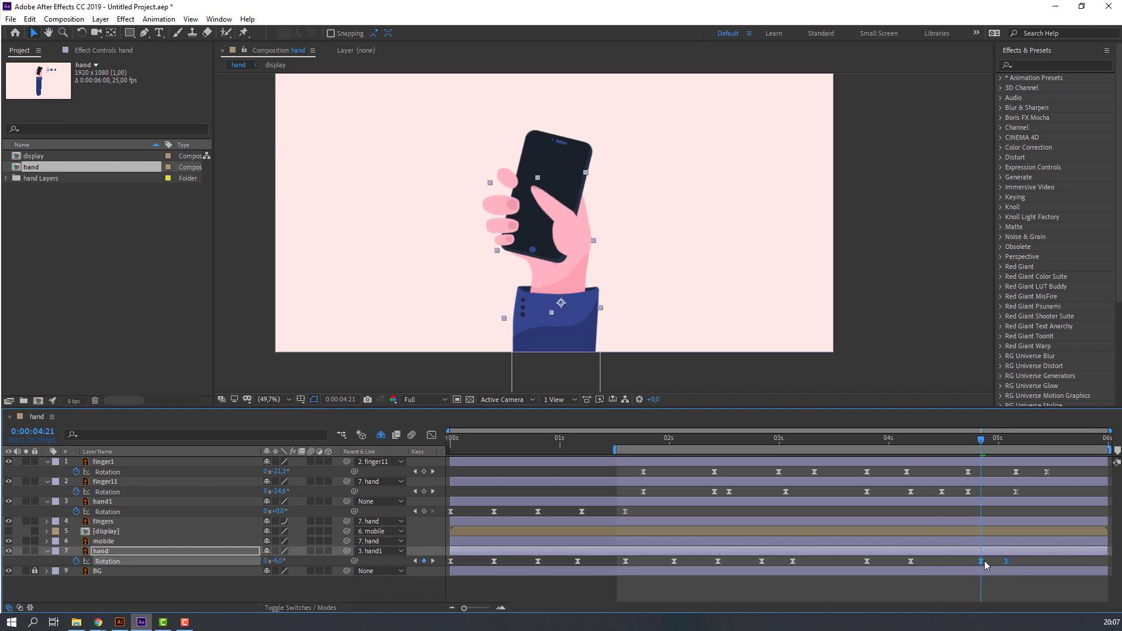
{"action": "left_click_drag", "start_coordinate": [959, 447], "coordinate": [989, 443]}
{"action": "left_click_drag", "start_coordinate": [1004, 564], "coordinate": [1023, 559]}
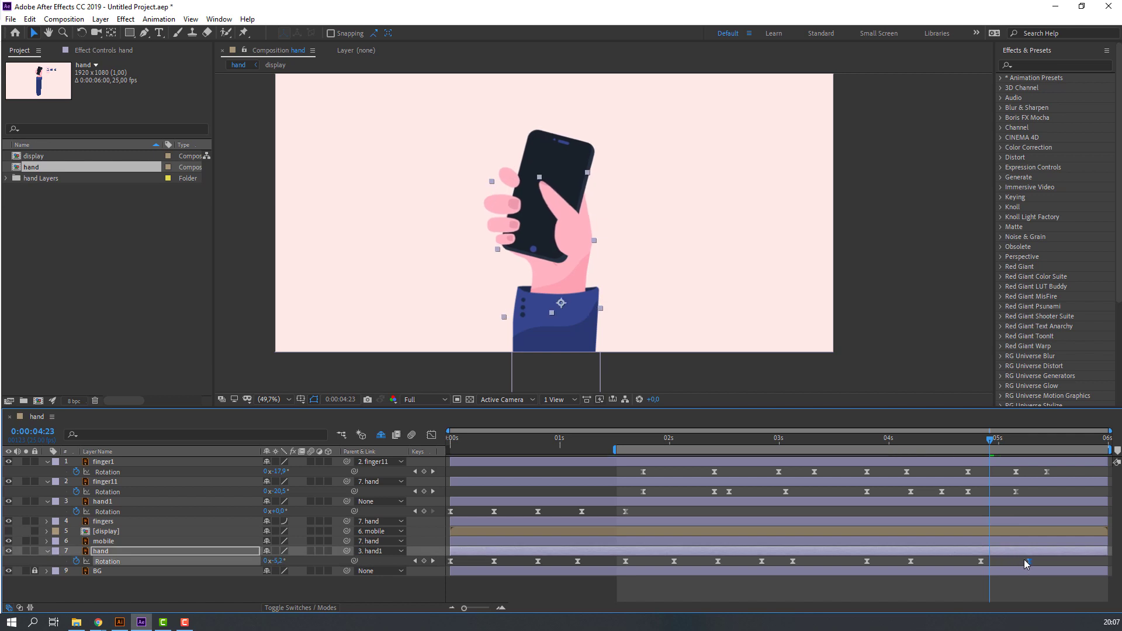
{"action": "left_click", "coordinate": [880, 442]}
{"action": "key", "text": "space"}
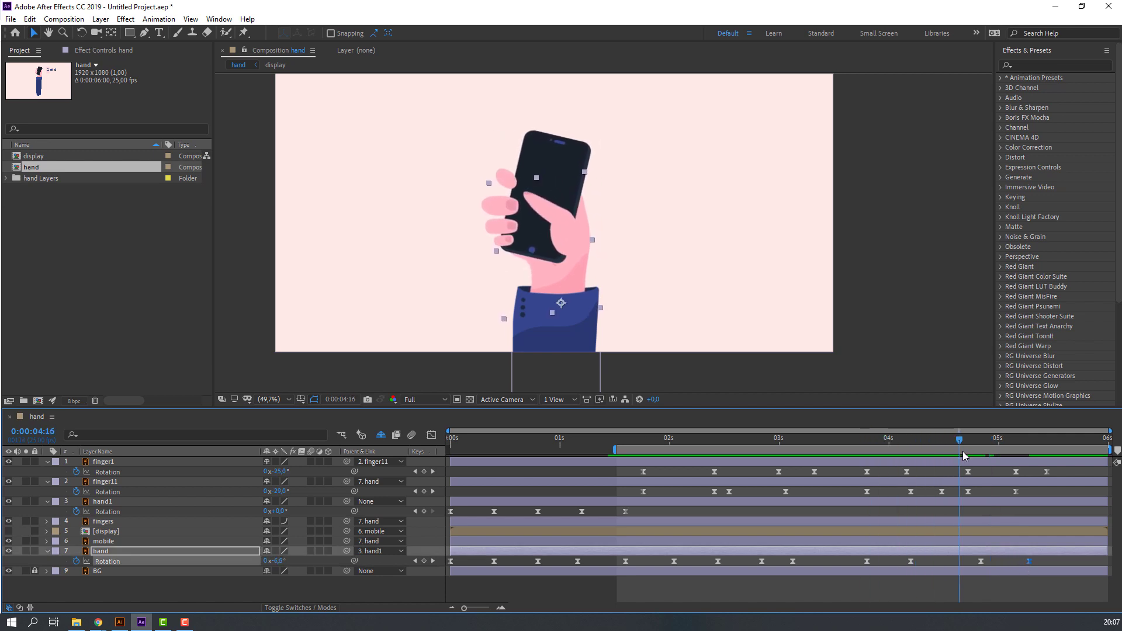
- Copy the hand's rotation keyframe from 0:00:04:05 onto the one at 0:00:04:21
{"action": "left_click_drag", "start_coordinate": [997, 459], "coordinate": [982, 458]}
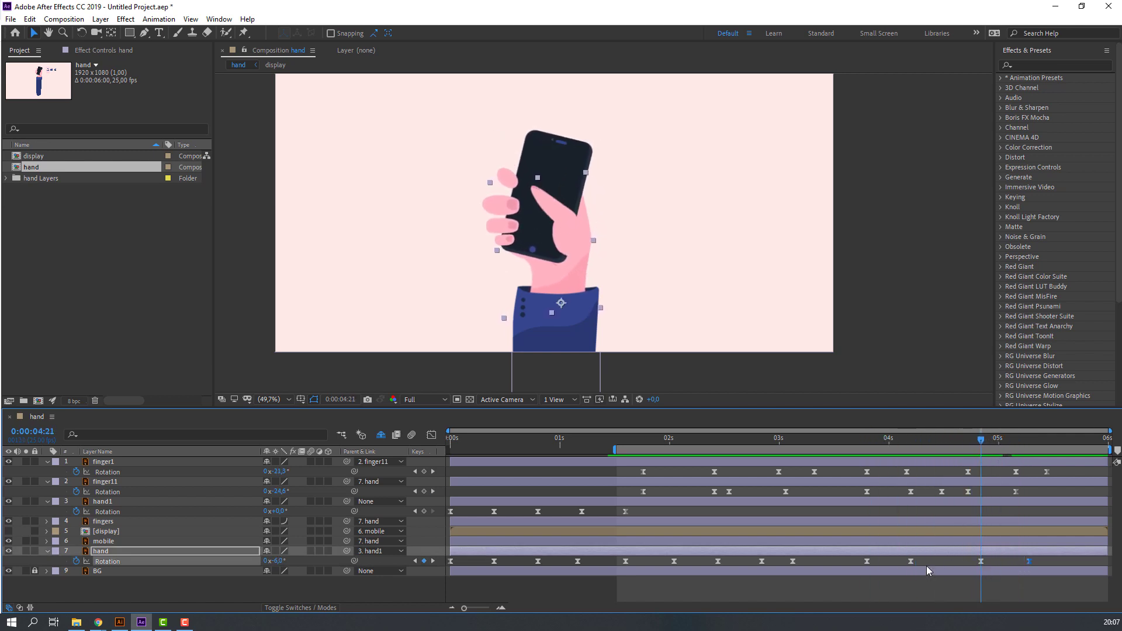
{"action": "left_click", "coordinate": [910, 561]}
{"action": "key", "text": "KP_Subtract"}
{"action": "key", "text": "KP_Subtract"}
- Add a hand rotation keyframe of -4° at 0:00:05:14 and preview the animation
{"action": "left_click_drag", "start_coordinate": [874, 443], "coordinate": [1059, 450]}
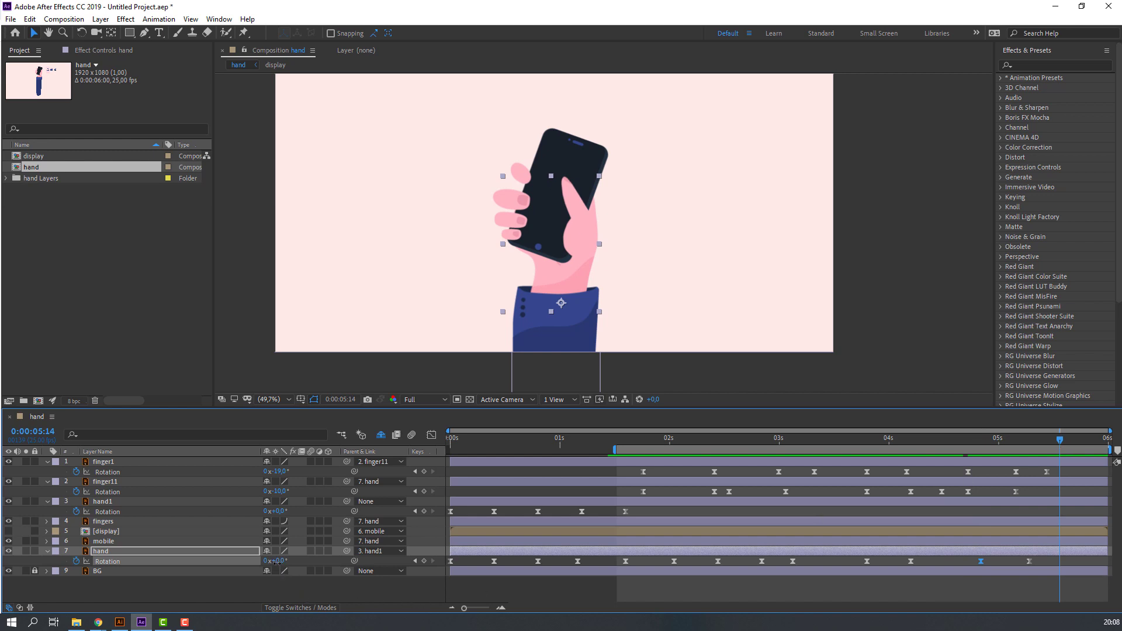
{"action": "left_click_drag", "start_coordinate": [276, 561], "coordinate": [453, 622]}
{"action": "left_click", "coordinate": [902, 596]}
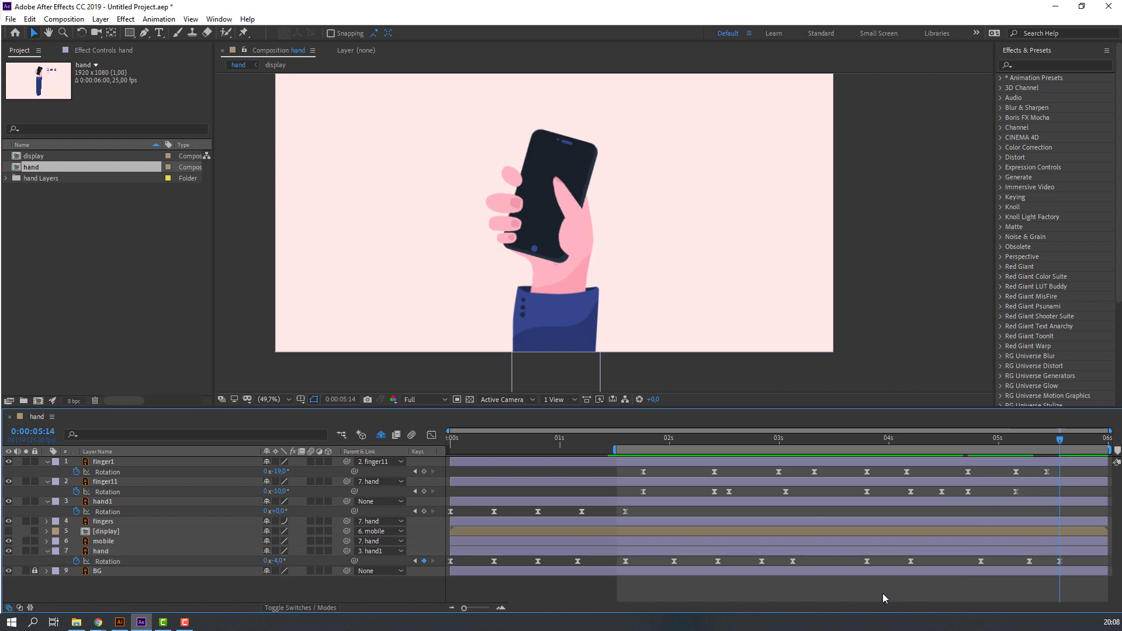
{"action": "key", "text": "space"}
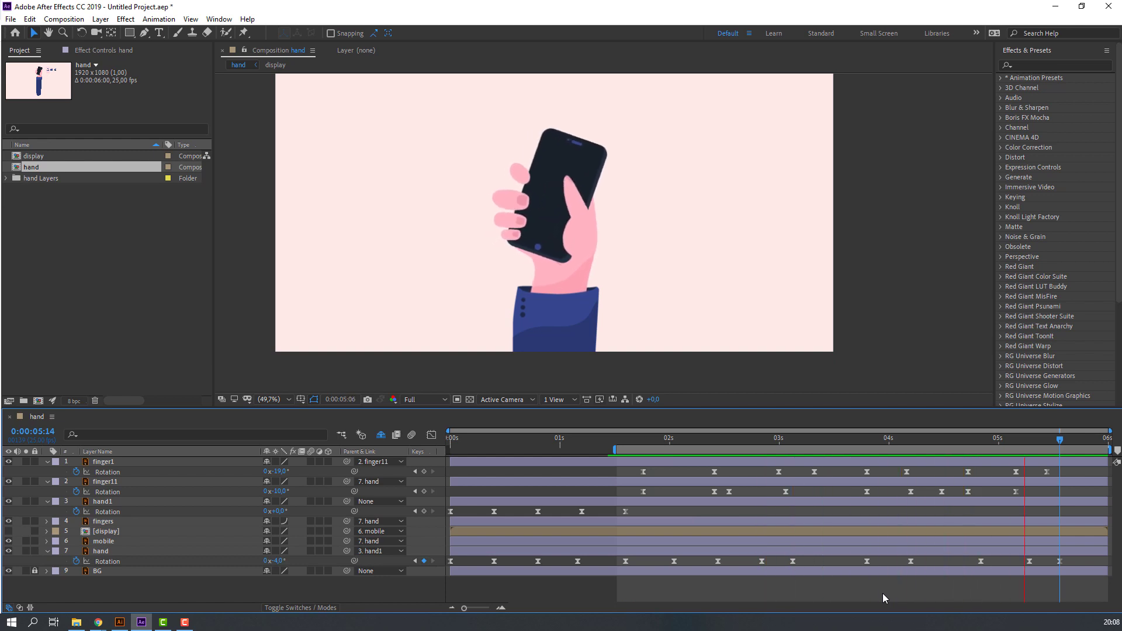
{"action": "key", "text": "space"}
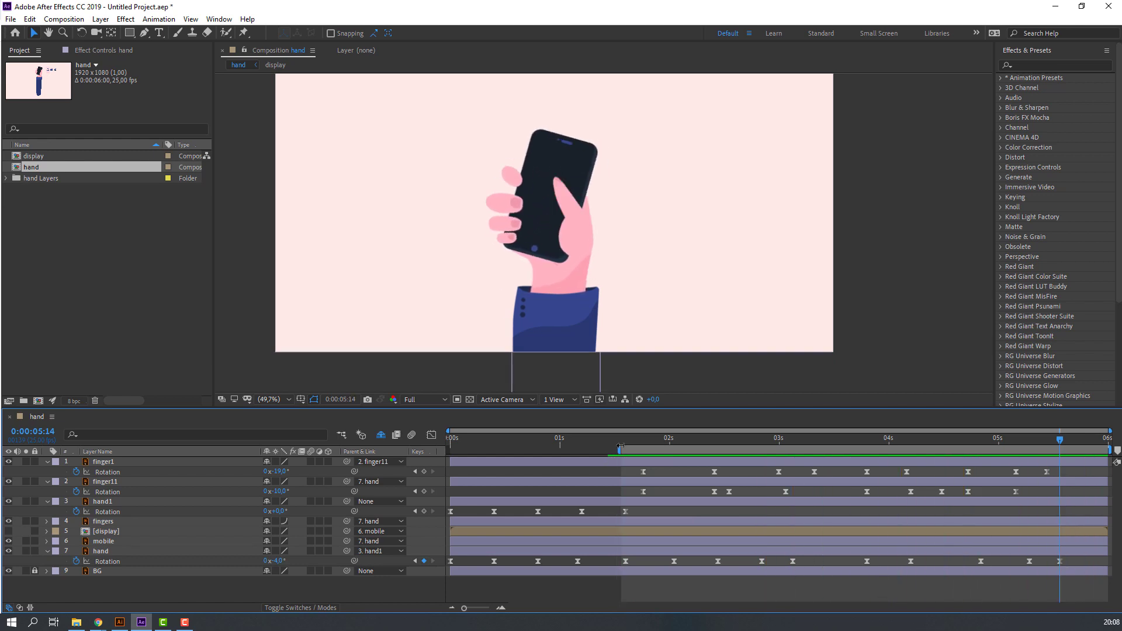
- Add hand1 rotation keyframes holding 0° at 0:00:01:19 and turning to -3° at 0:00:02:10
{"action": "left_click_drag", "start_coordinate": [620, 446], "coordinate": [626, 447]}
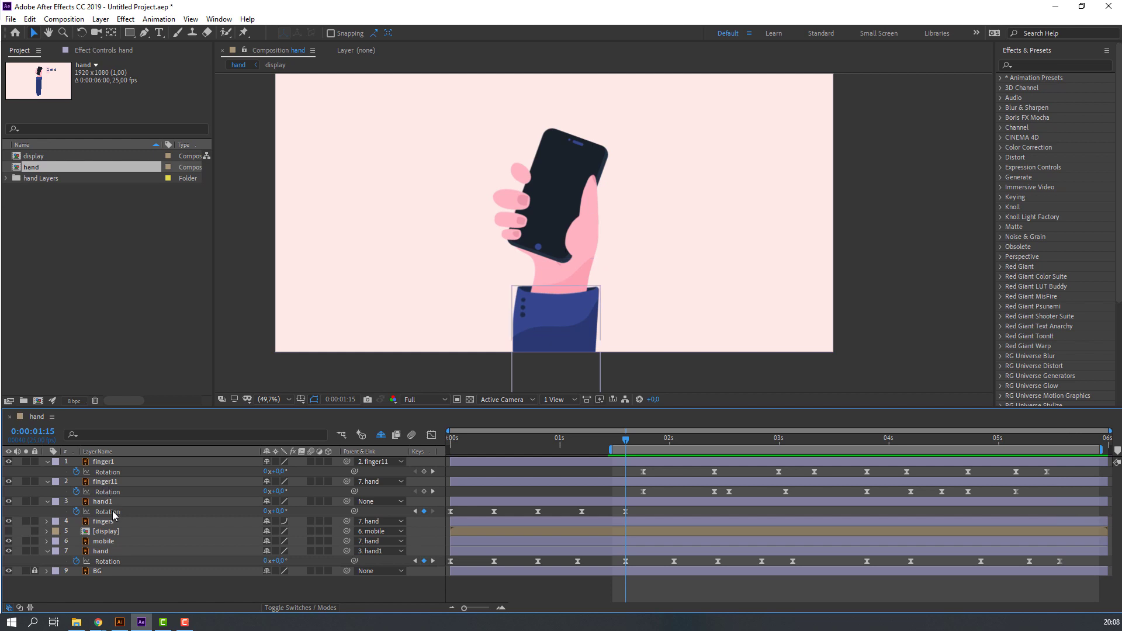
{"action": "left_click", "coordinate": [111, 505]}
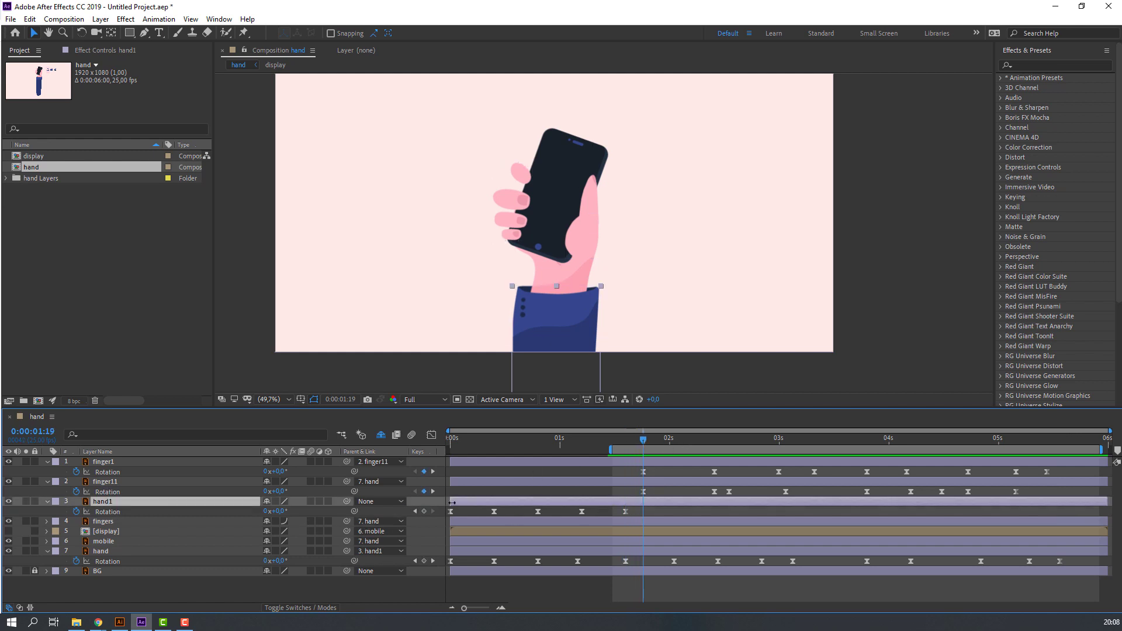
{"action": "left_click", "coordinate": [425, 512]}
{"action": "left_click_drag", "start_coordinate": [643, 439], "coordinate": [714, 437]}
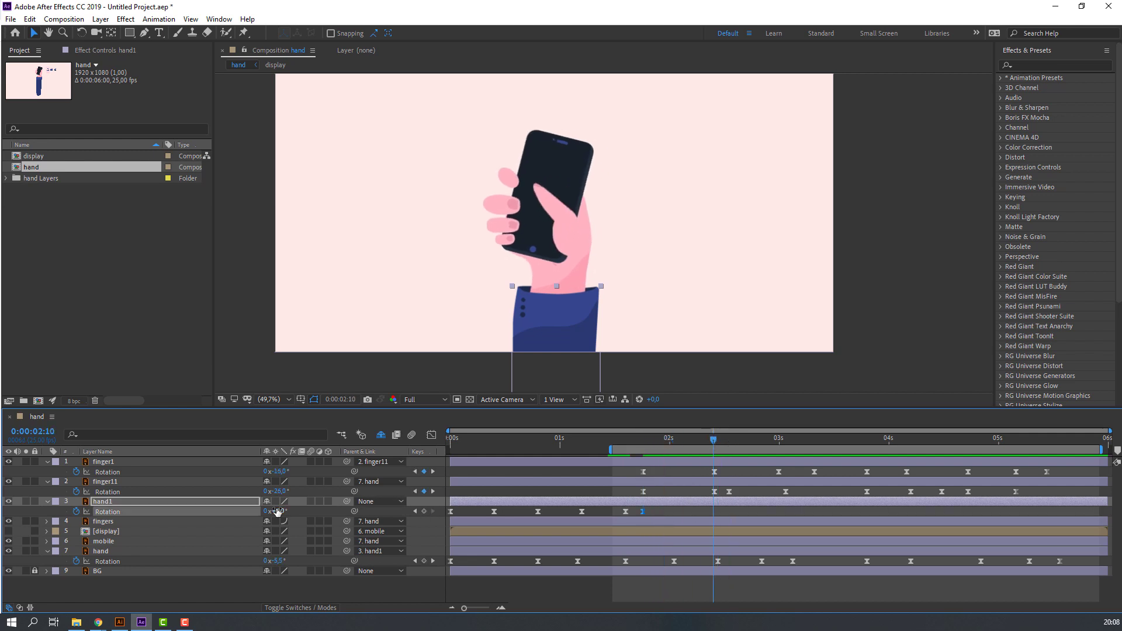
{"action": "left_click_drag", "start_coordinate": [277, 511], "coordinate": [277, 511]}
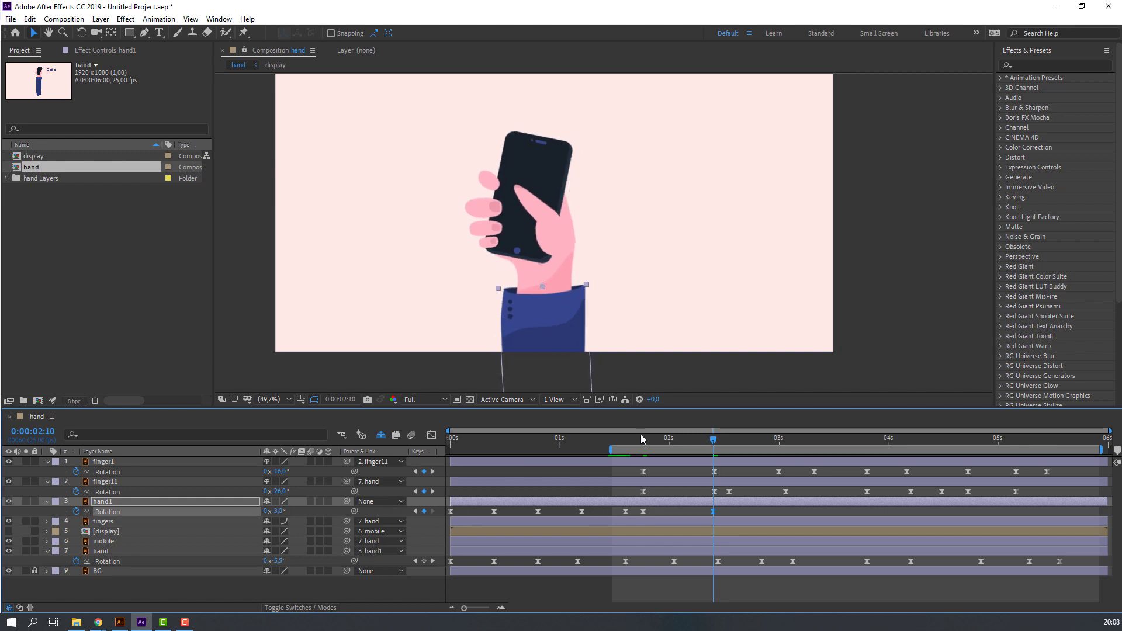
- Add a hand1 rotation keyframe returning to 0° and move it to about 0:00:02:19
{"action": "left_click_drag", "start_coordinate": [640, 433], "coordinate": [733, 446]}
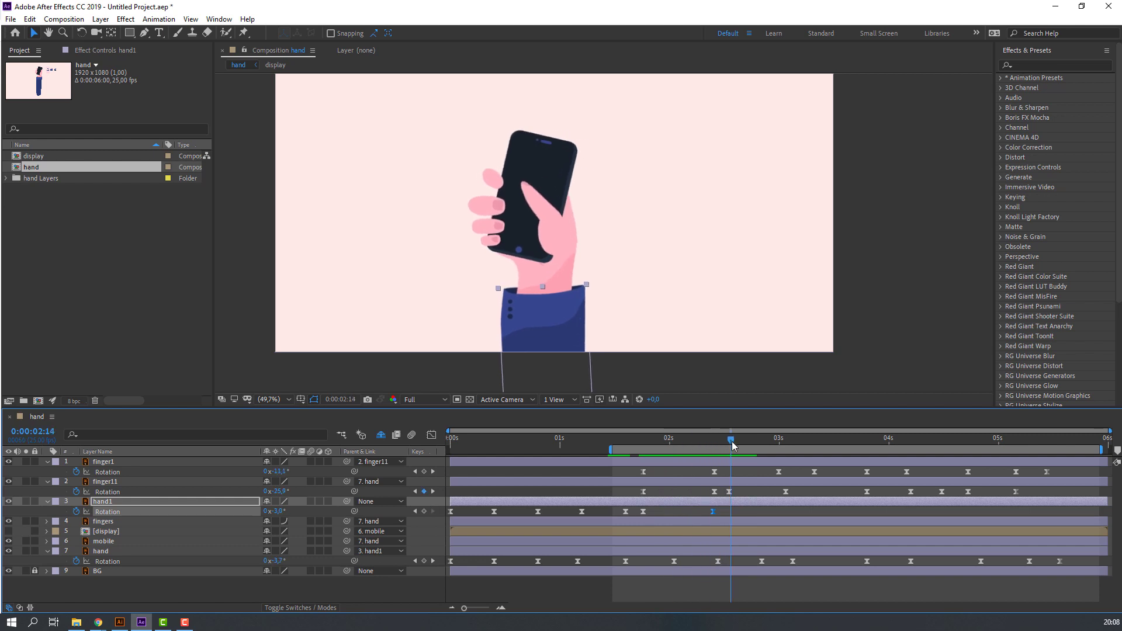
{"action": "left_click", "coordinate": [279, 512]}
{"action": "type", "text": "0"}
{"action": "key", "text": "Return"}
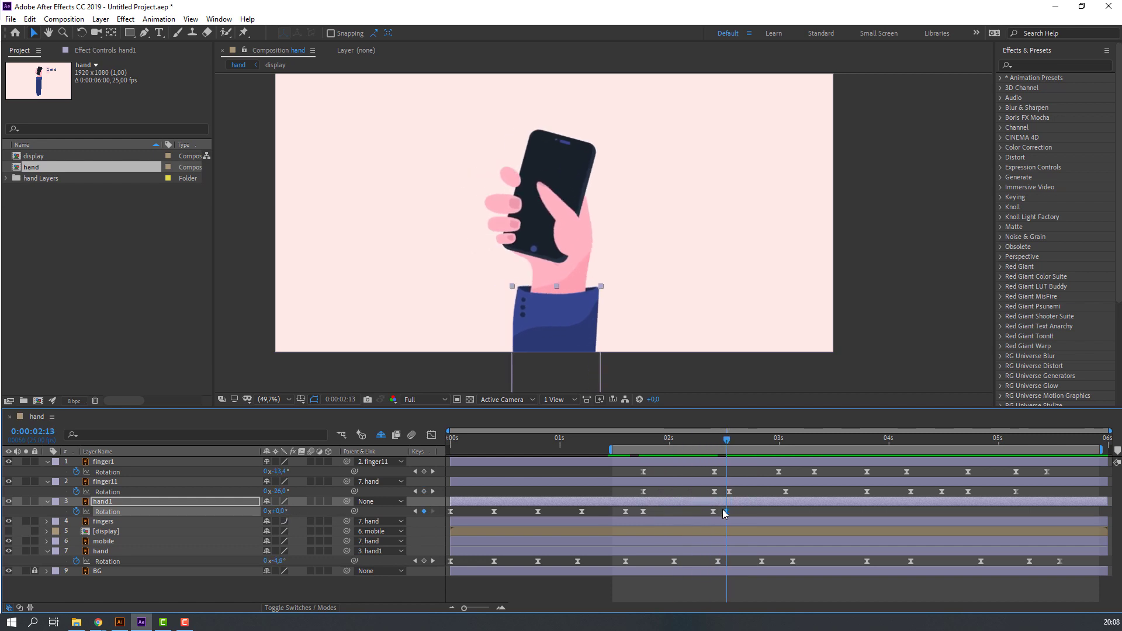
{"action": "left_click_drag", "start_coordinate": [726, 512], "coordinate": [756, 511]}
- Add hand1 rotation keyframes holding 0° at 0:00:03:20 and turning to -3° at 0:00:04:06
{"action": "left_click_drag", "start_coordinate": [630, 437], "coordinate": [866, 439]}
{"action": "key", "text": "space"}
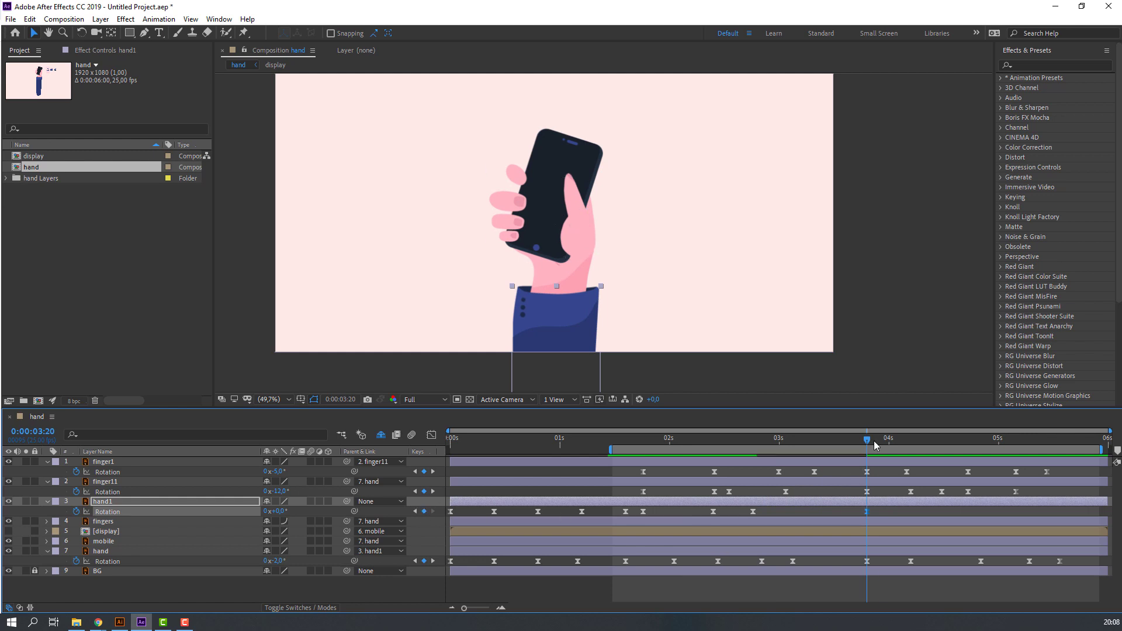
{"action": "left_click_drag", "start_coordinate": [875, 445], "coordinate": [915, 448]}
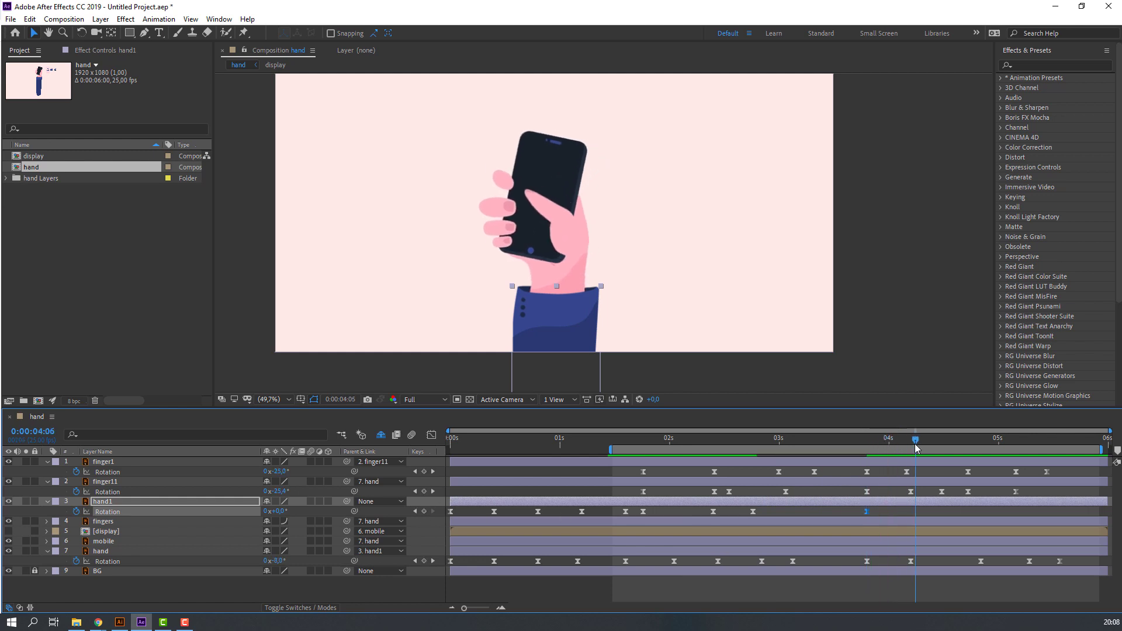
{"action": "left_click", "coordinate": [279, 512]}
{"action": "type", "text": "-3"}
{"action": "key", "text": "Return"}
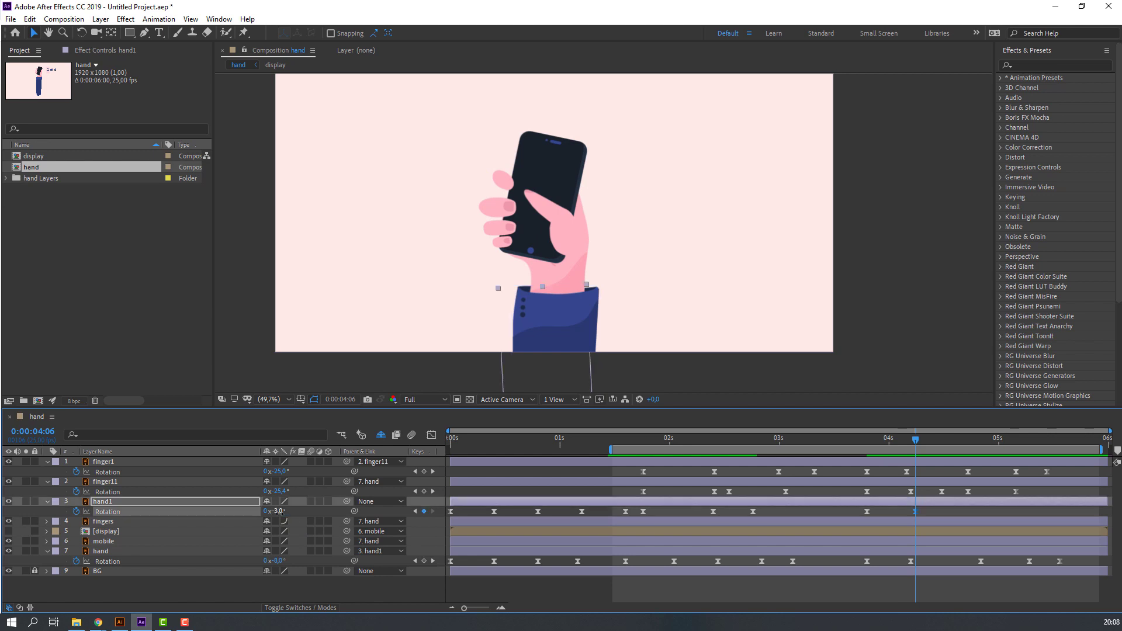
- Add hand1 rotation keyframes holding -3° until about 0:00:04:17 and returning to 0° at 0:00:05:00, checking them in a preview
{"action": "left_click_drag", "start_coordinate": [857, 442], "coordinate": [942, 444]}
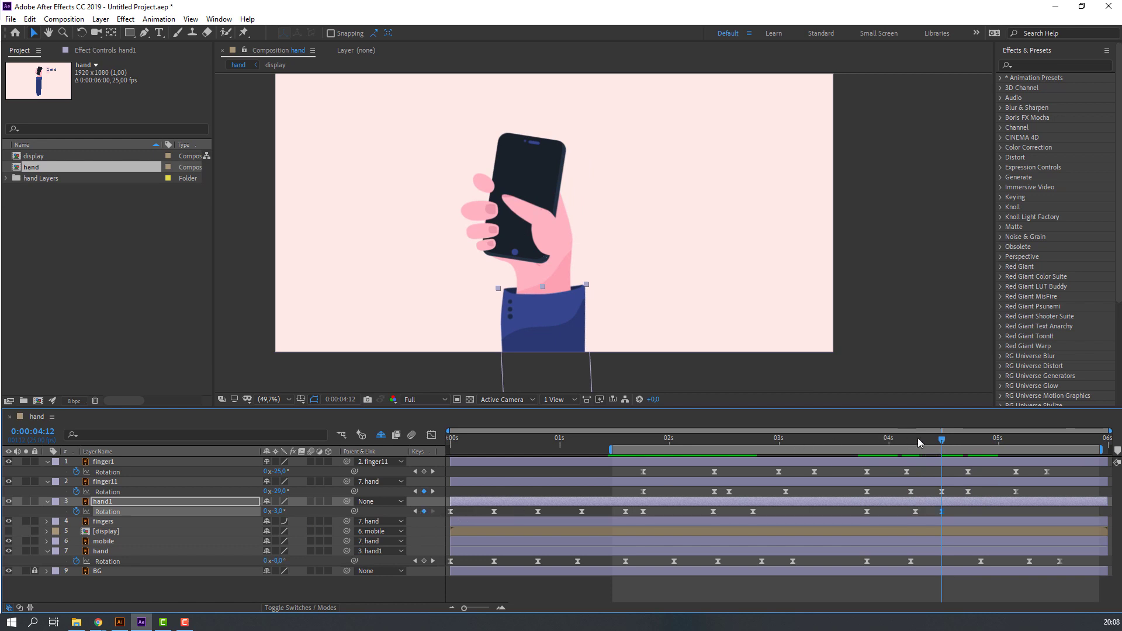
{"action": "left_click_drag", "start_coordinate": [958, 444], "coordinate": [1000, 445]}
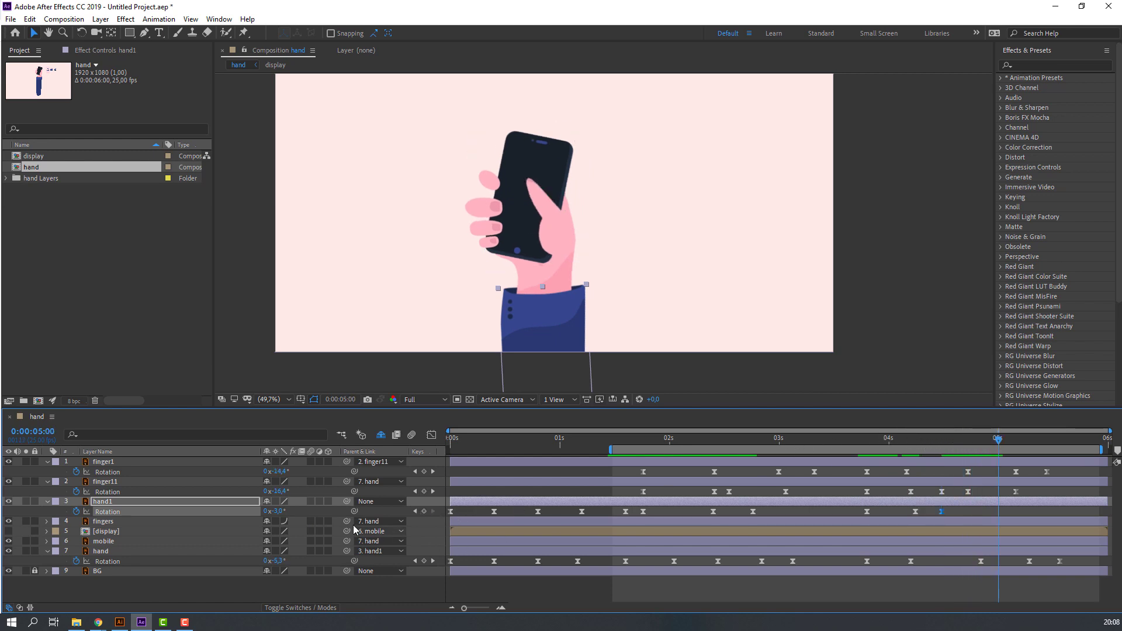
{"action": "left_click", "coordinate": [276, 513]}
{"action": "type", "text": "0"}
{"action": "key", "text": "Return"}
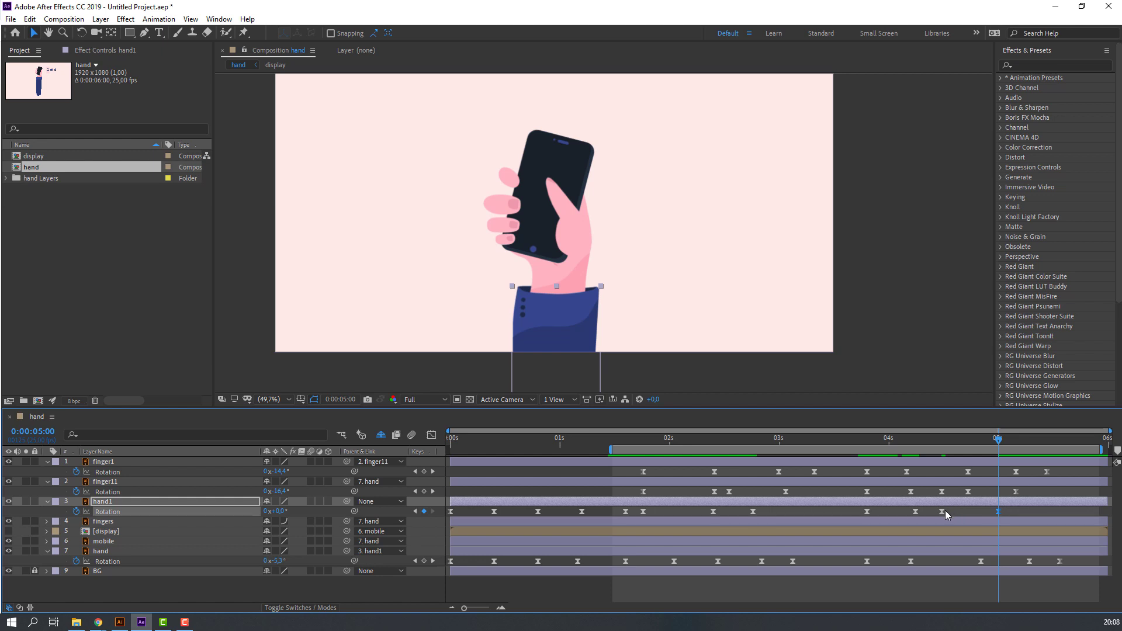
{"action": "left_click_drag", "start_coordinate": [944, 511], "coordinate": [967, 510]}
{"action": "key", "text": "space"}
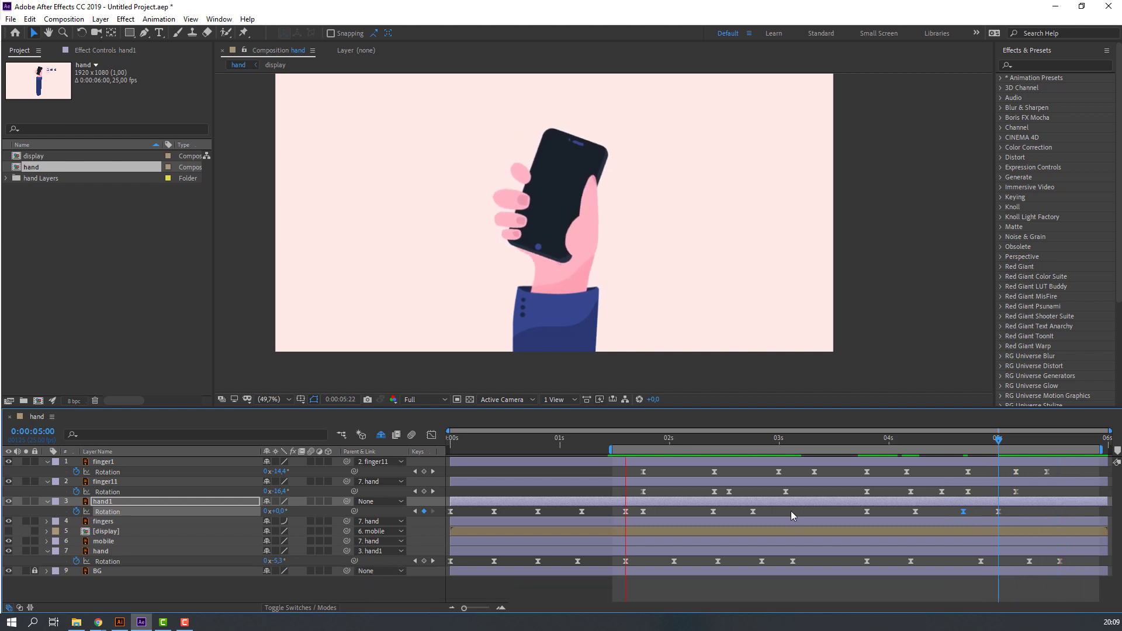
{"action": "key", "text": "space"}
- Add a hand1 rotation keyframe of -1° at 0:00:05:08 and preview the end of the motion
{"action": "left_click_drag", "start_coordinate": [953, 441], "coordinate": [1033, 440]}
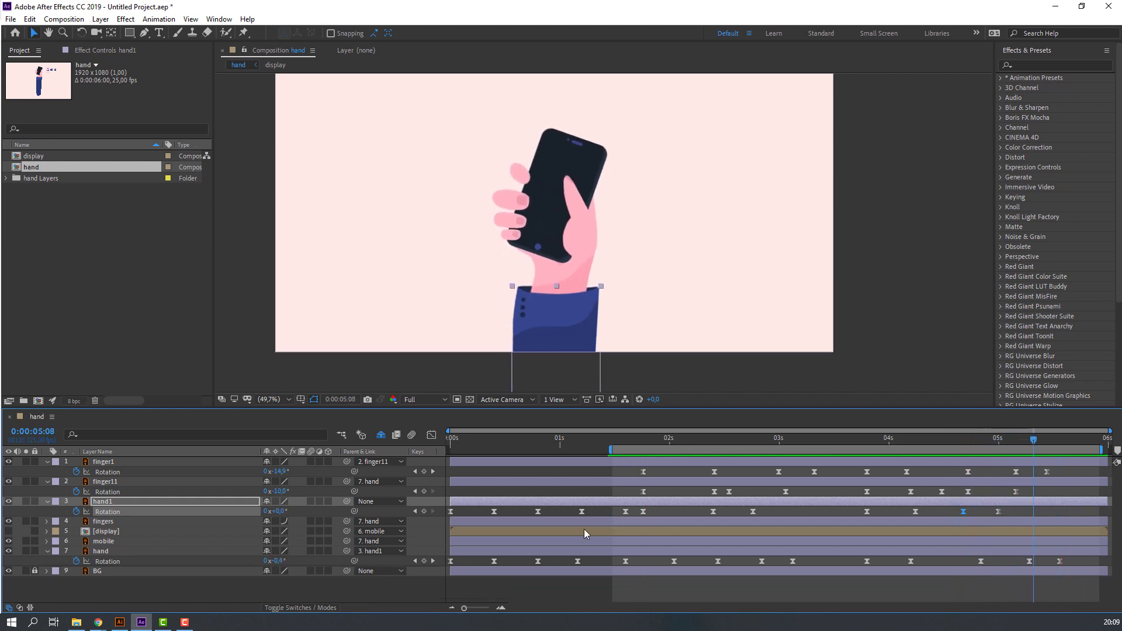
{"action": "left_click", "coordinate": [280, 511]}
{"action": "type", "text": "-1"}
{"action": "key", "text": "Return"}
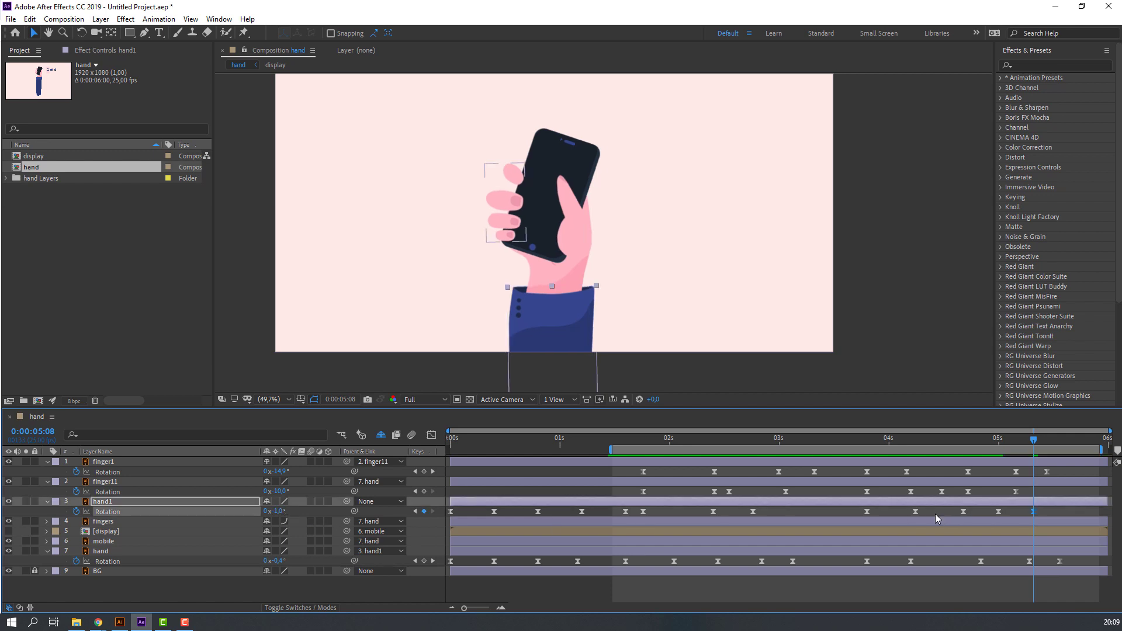
{"action": "left_click_drag", "start_coordinate": [960, 439], "coordinate": [1005, 441]}
{"action": "key", "text": "space"}
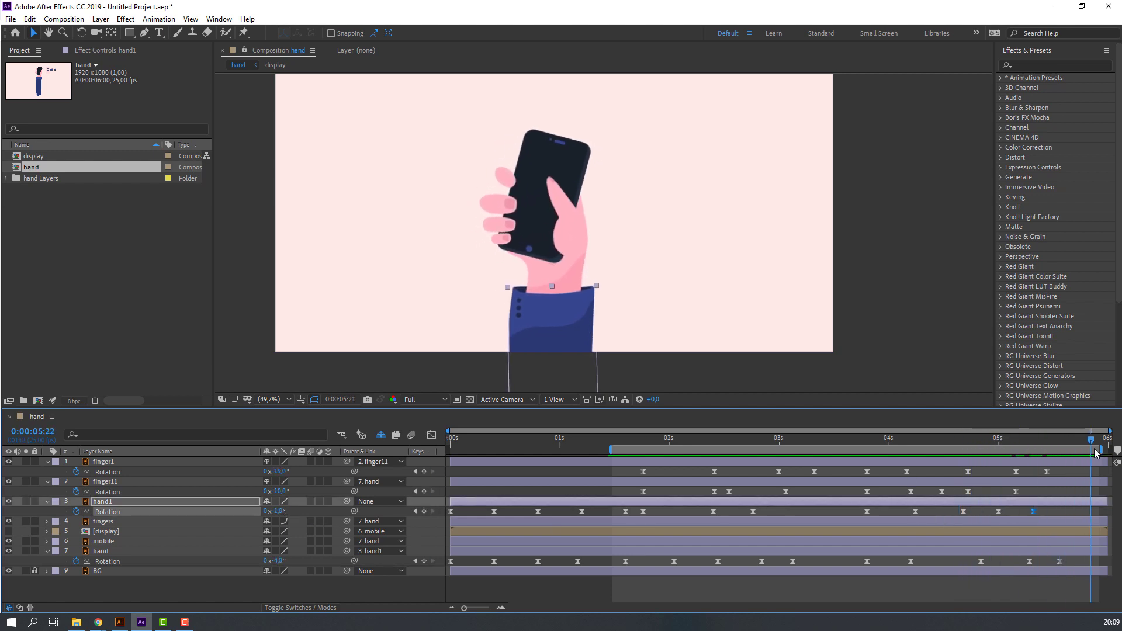
- Extend the work area back to the start of the composition and preview the animation from the beginning
{"action": "key", "text": "Home"}
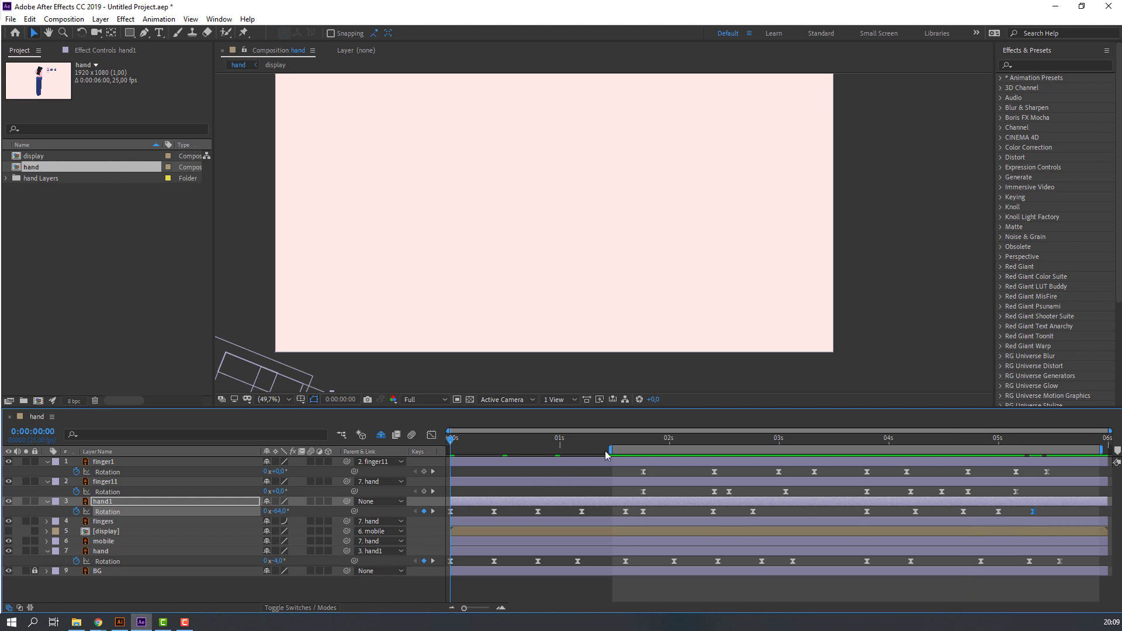
{"action": "left_click_drag", "start_coordinate": [607, 450], "coordinate": [450, 449]}
{"action": "key", "text": "space"}
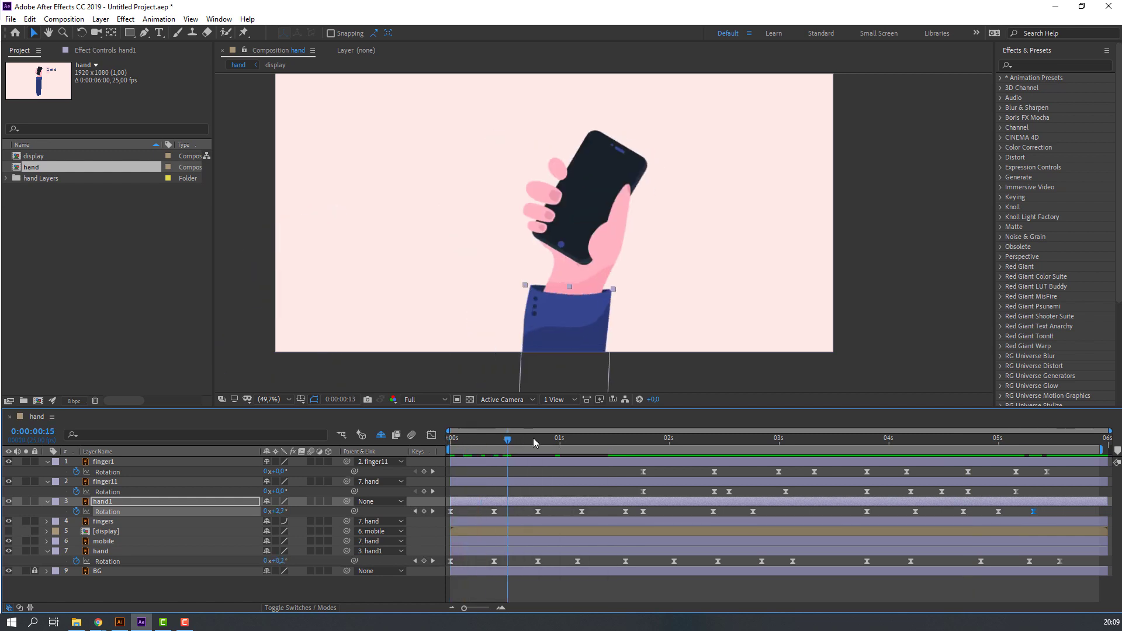
- Make the display layer visible, check it against the thumb swipe up to 0:00:02:14, and open the display composition
{"action": "left_click", "coordinate": [19, 532]}
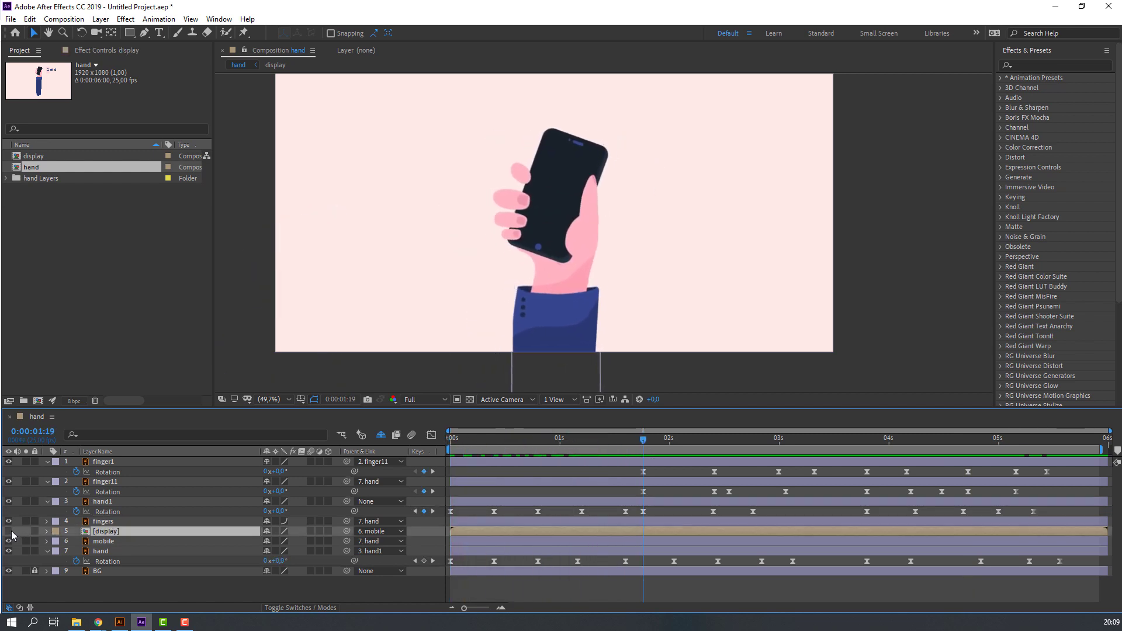
{"action": "left_click", "coordinate": [8, 531]}
{"action": "left_click", "coordinate": [681, 511]}
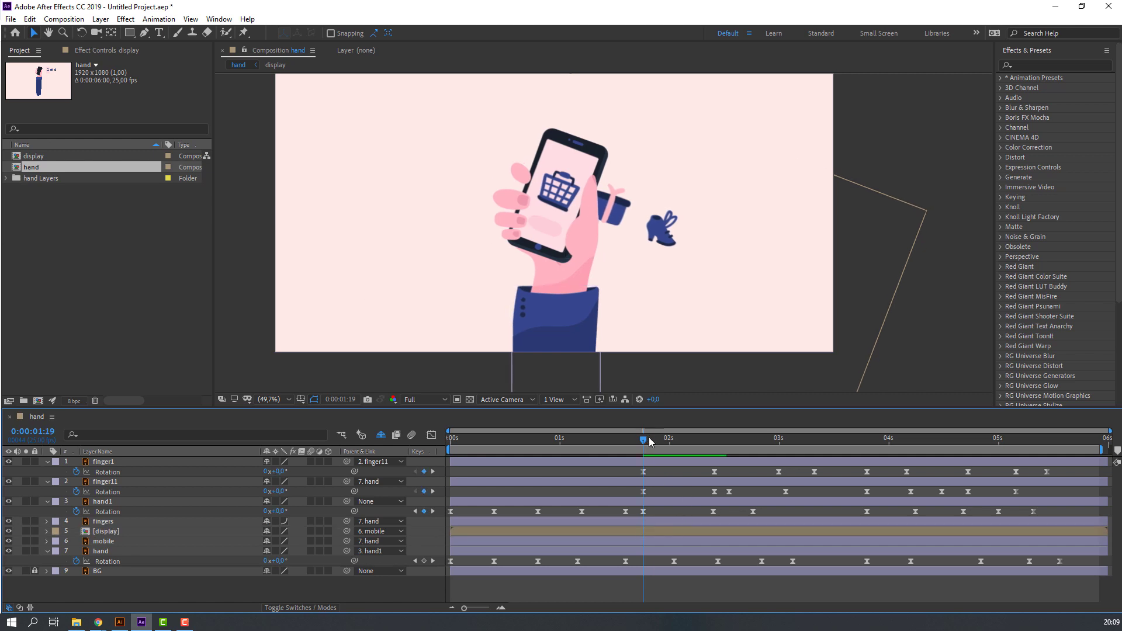
{"action": "left_click_drag", "start_coordinate": [648, 437], "coordinate": [728, 446]}
{"action": "double_click", "coordinate": [731, 535]}
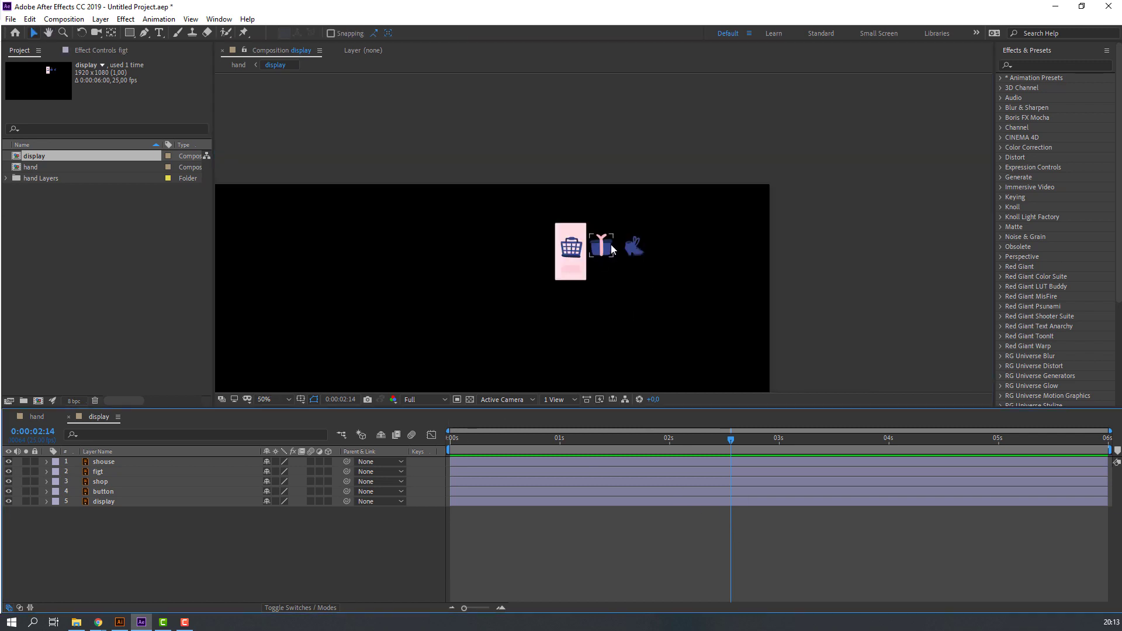
- Move the gift and shoe icons into a vertical column below the basket icon, aligned with the pink display
{"action": "left_click", "coordinate": [590, 261]}
{"action": "scroll", "coordinate": [590, 261], "scroll_direction": "up", "scroll_amount": 2}
{"action": "left_click_drag", "start_coordinate": [523, 305], "coordinate": [512, 265]}
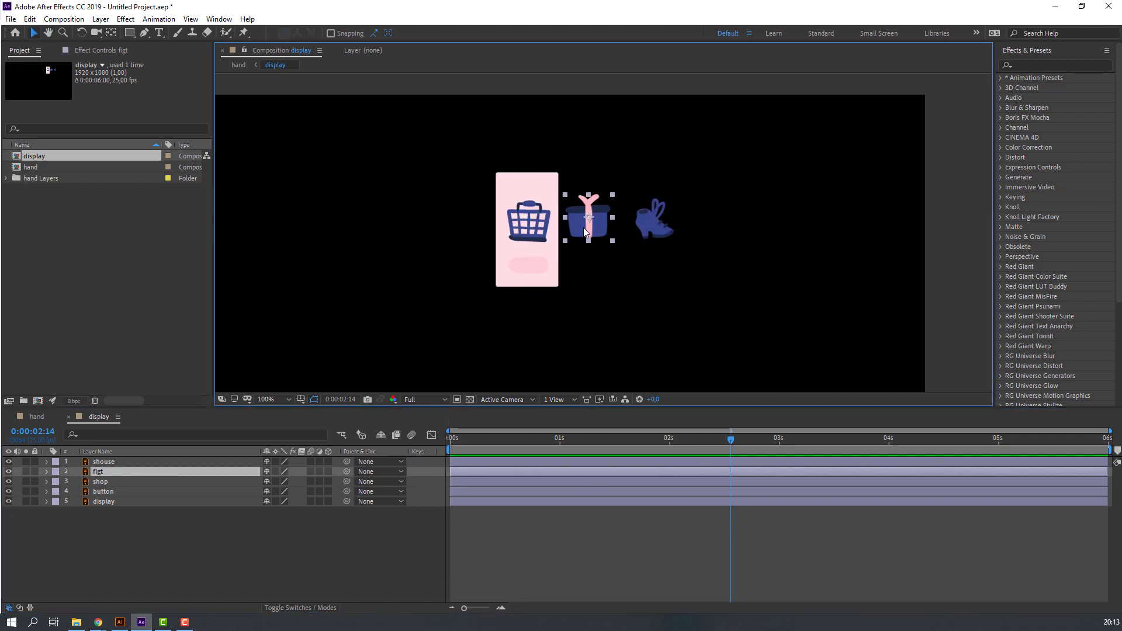
{"action": "left_click_drag", "start_coordinate": [598, 222], "coordinate": [540, 291]}
{"action": "scroll", "coordinate": [663, 172], "scroll_direction": "down", "scroll_amount": 2}
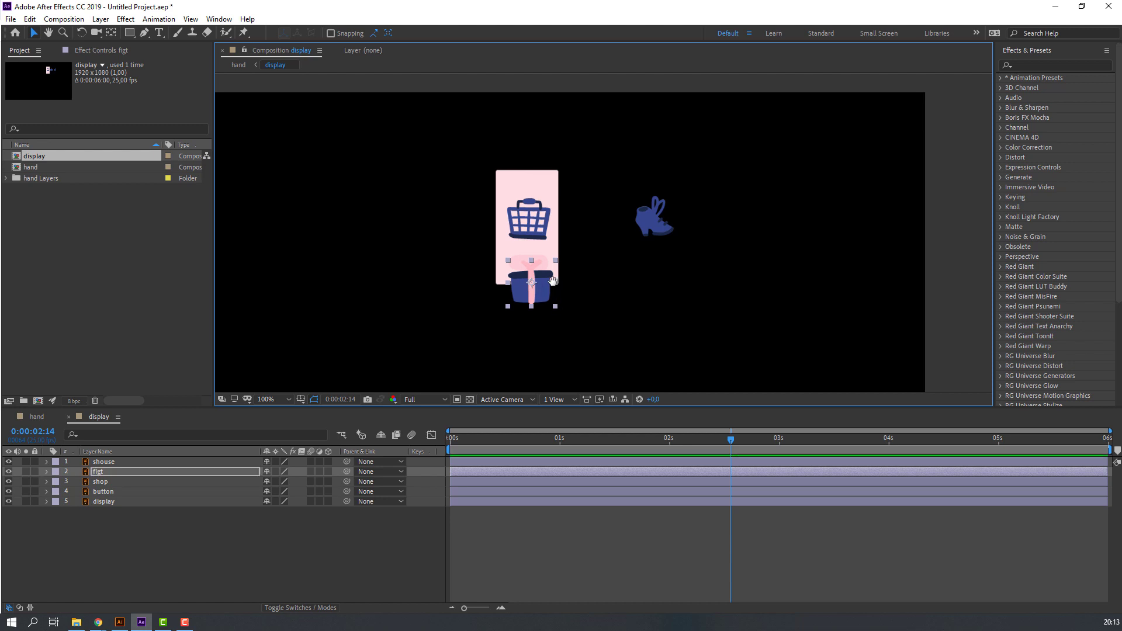
{"action": "left_click", "coordinate": [663, 172]}
{"action": "left_click_drag", "start_coordinate": [660, 176], "coordinate": [547, 341]}
{"action": "left_click", "coordinate": [533, 239]}
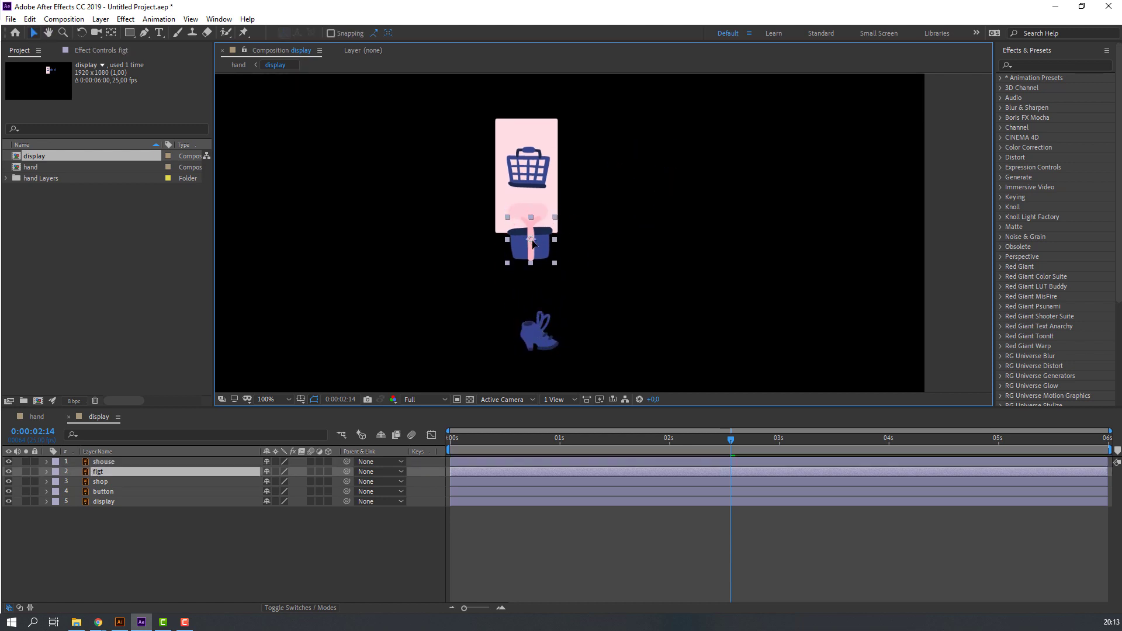
{"action": "left_click_drag", "start_coordinate": [533, 238], "coordinate": [533, 245]}
{"action": "left_click", "coordinate": [123, 559]}
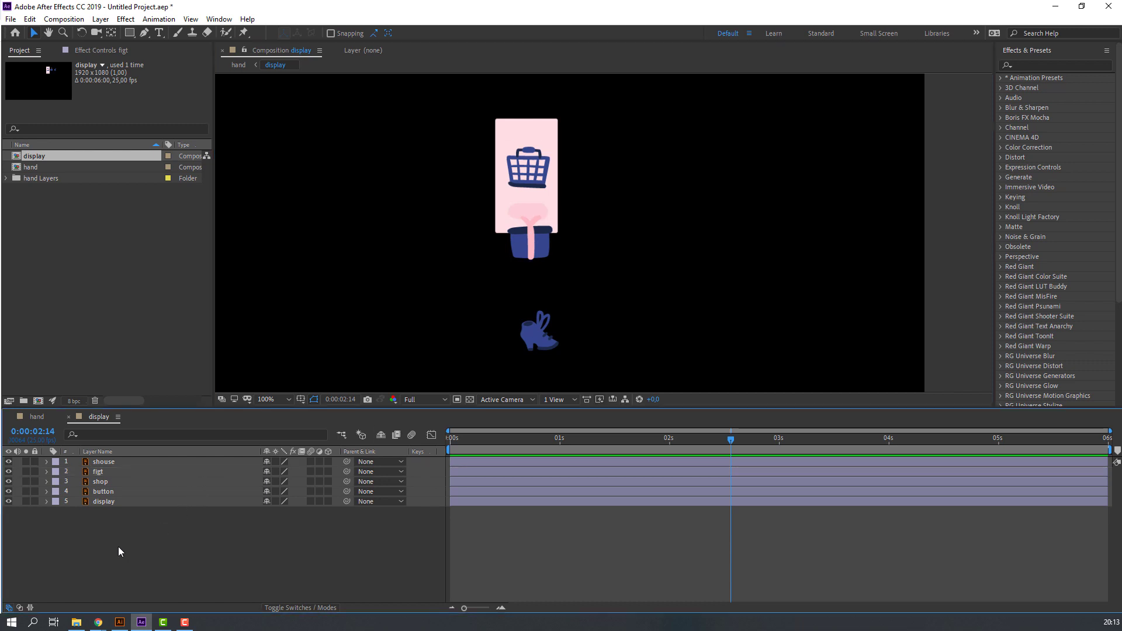
- Create a null object, place it beside the pink display, and centre its anchor point
{"action": "right_click", "coordinate": [118, 546]}
{"action": "mouse_move", "coordinate": [183, 422]}
{"action": "left_click", "coordinate": [298, 487]}
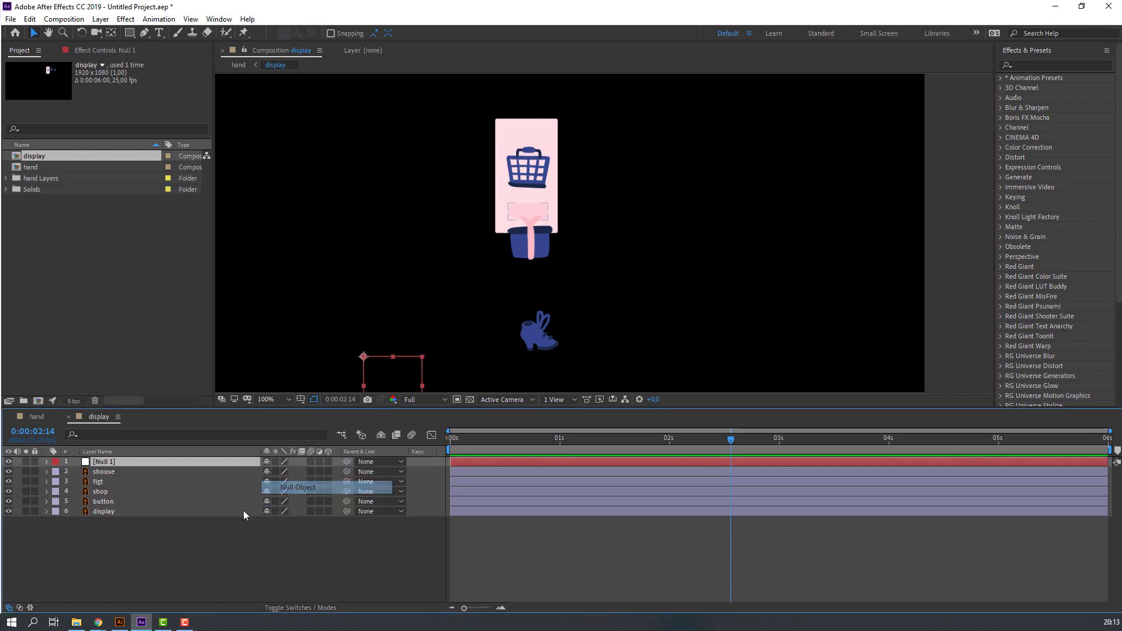
{"action": "left_click", "coordinate": [139, 567]}
{"action": "left_click_drag", "start_coordinate": [378, 369], "coordinate": [416, 232]}
{"action": "double_click", "coordinate": [114, 34]}
{"action": "key", "text": "v"}
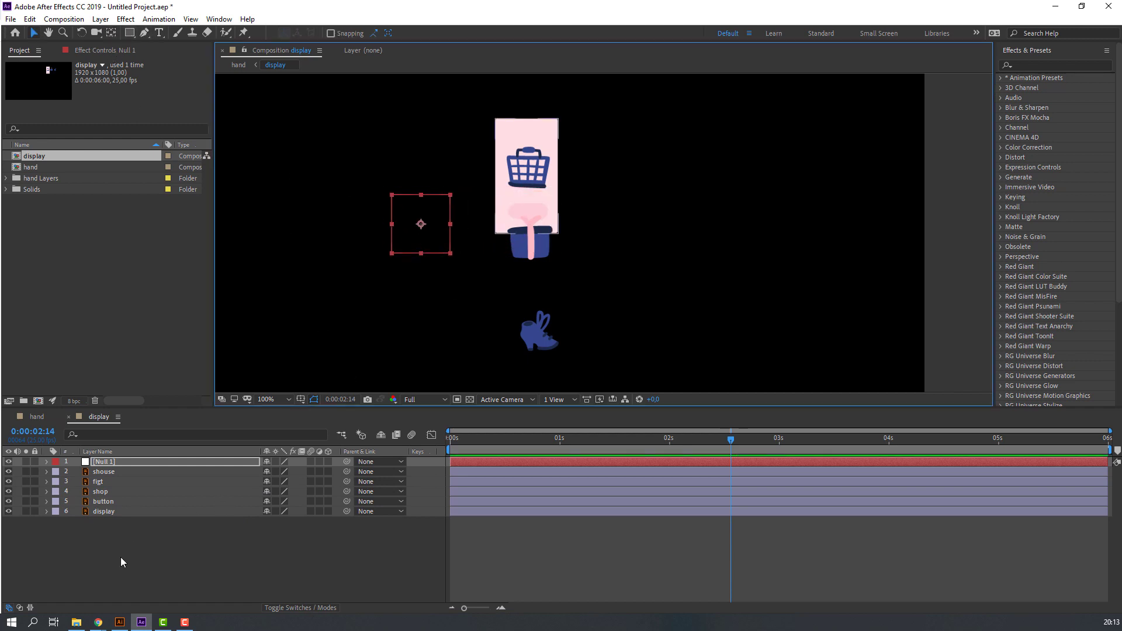
- Parent the shouse, figt and shop layers to Null 1, and add a Position keyframe to the null at 0:00:02:14
{"action": "left_click", "coordinate": [113, 524]}
{"action": "left_click", "coordinate": [106, 474]}
{"action": "left_click", "coordinate": [107, 482], "text": "ctrl"}
{"action": "left_click", "coordinate": [108, 491], "text": "ctrl"}
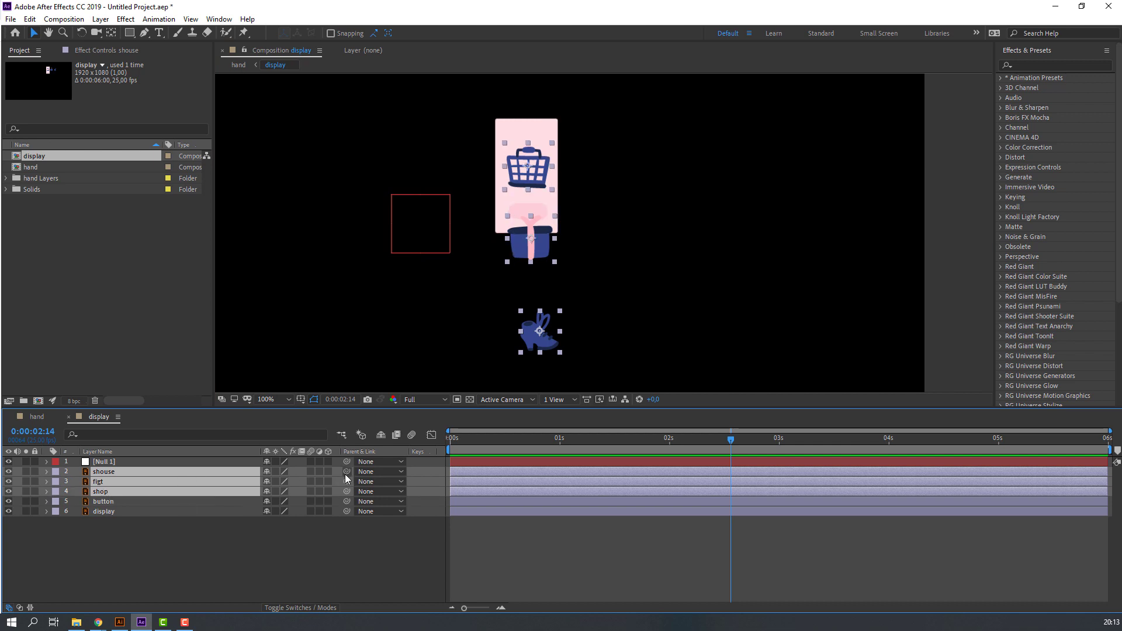
{"action": "left_click_drag", "start_coordinate": [345, 479], "coordinate": [99, 462]}
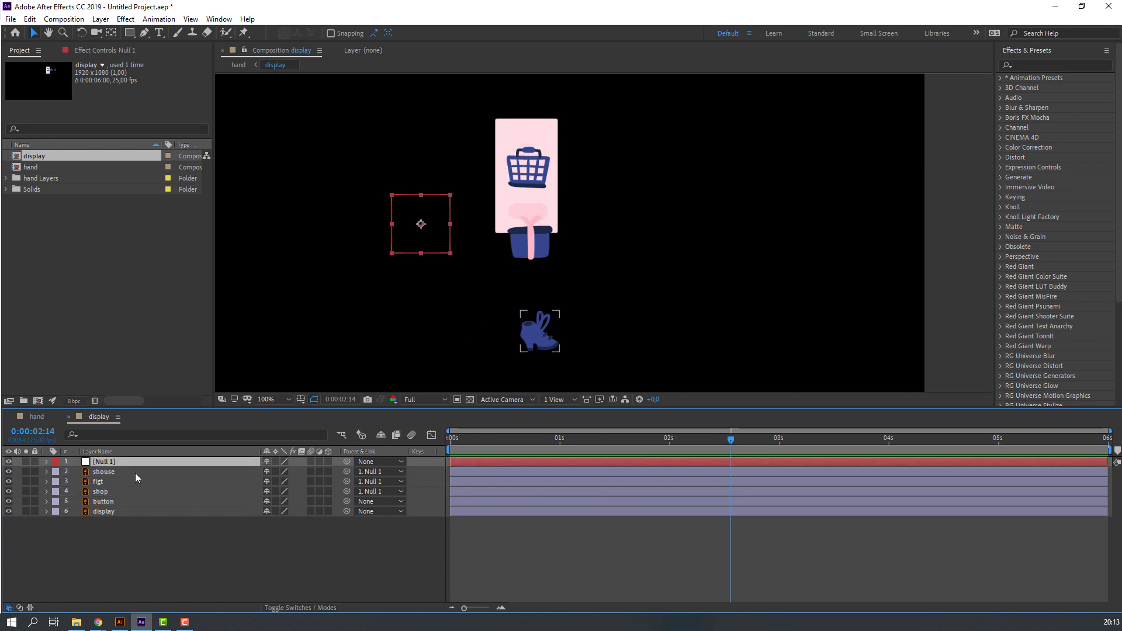
{"action": "key", "text": "alt+shift+p"}
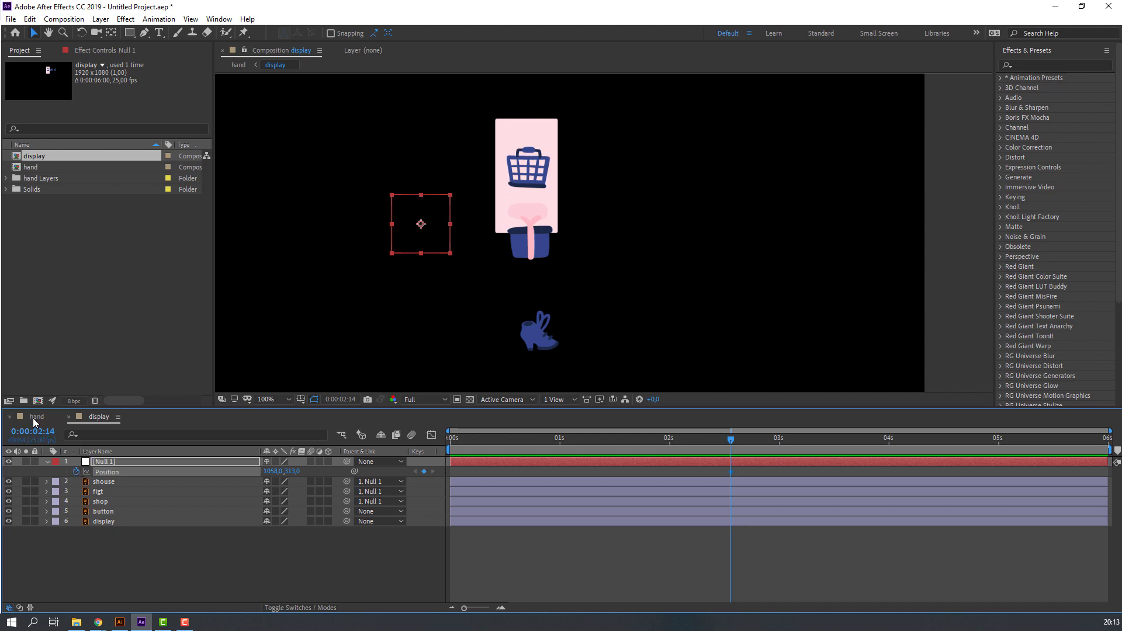
- In the hand composition, draw a four-point Pen mask on the display layer around the phone's screen area
{"action": "left_click", "coordinate": [35, 416]}
{"action": "mouse_move", "coordinate": [727, 445]}
{"action": "left_mouse_down"}
{"action": "mouse_move", "coordinate": [718, 446]}
{"action": "mouse_move", "coordinate": [762, 447]}
{"action": "mouse_move", "coordinate": [730, 448]}
{"action": "left_mouse_up"}
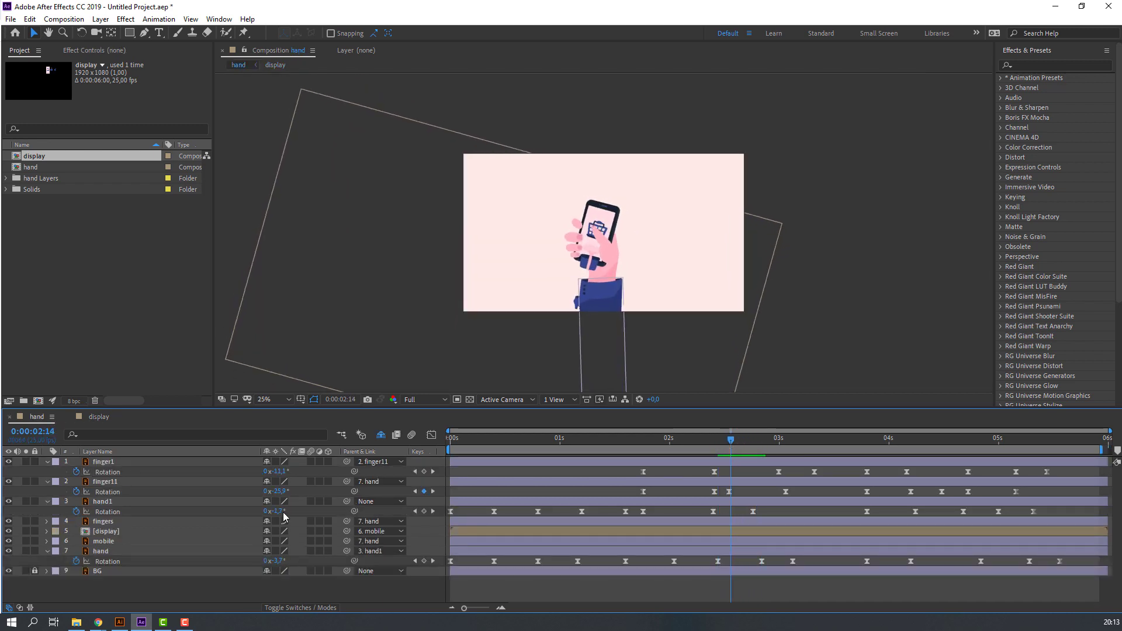
{"action": "left_click", "coordinate": [108, 532]}
{"action": "scroll", "coordinate": [601, 230], "scroll_direction": "up", "scroll_amount": 2}
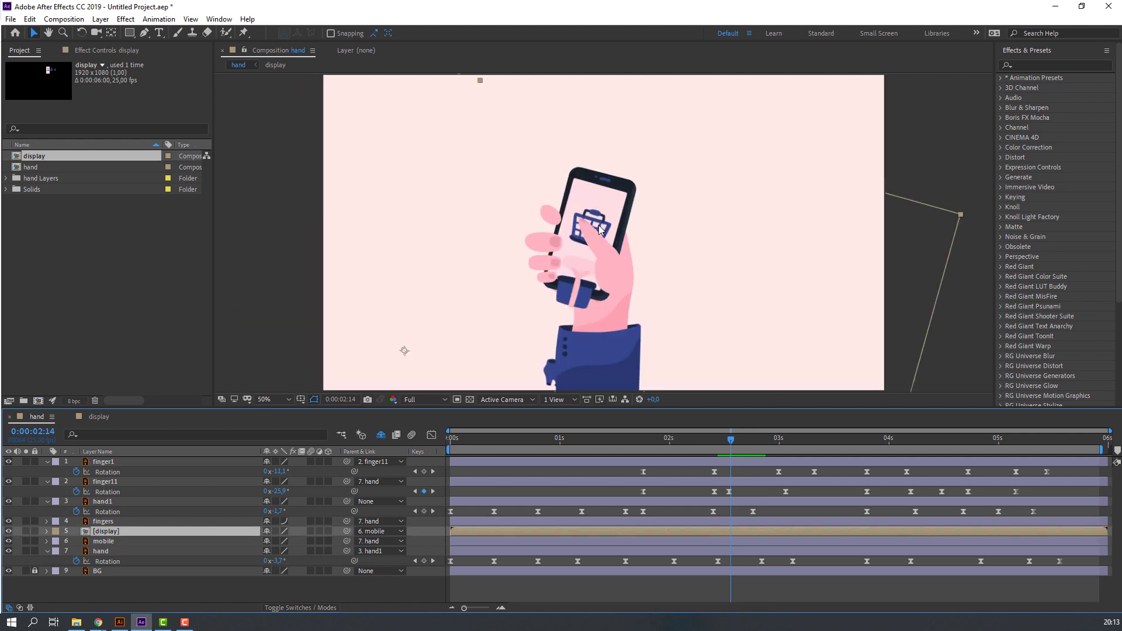
{"action": "left_click", "coordinate": [144, 33]}
{"action": "key", "text": "period"}
{"action": "left_click", "coordinate": [544, 125]}
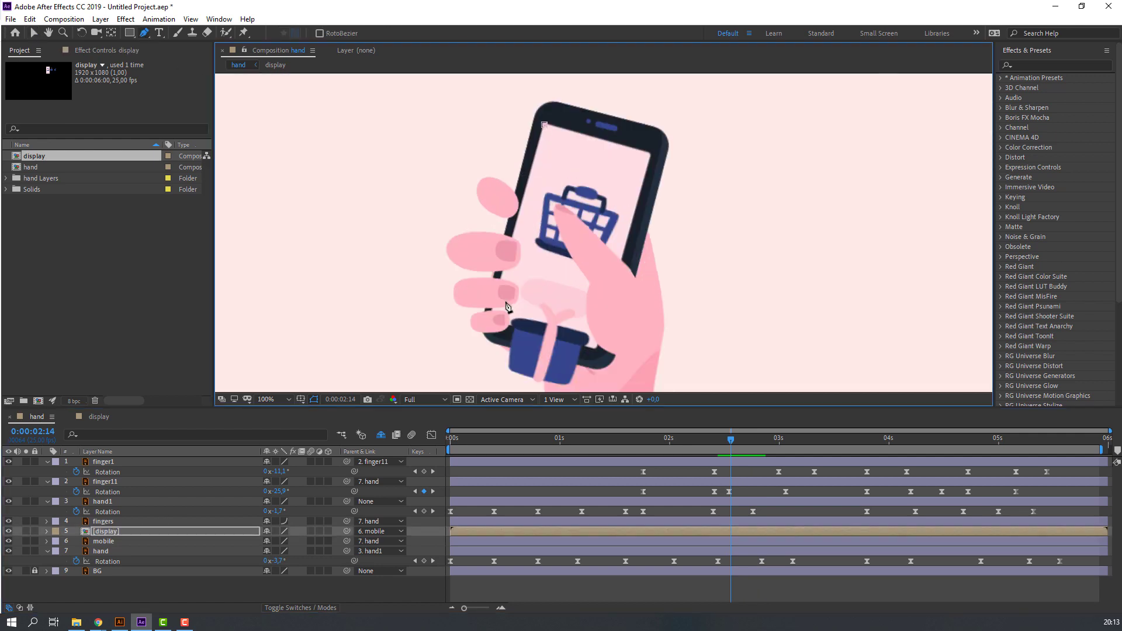
{"action": "left_click", "coordinate": [596, 350]}
{"action": "left_click", "coordinate": [653, 156]}
{"action": "double_click", "coordinate": [491, 321]}
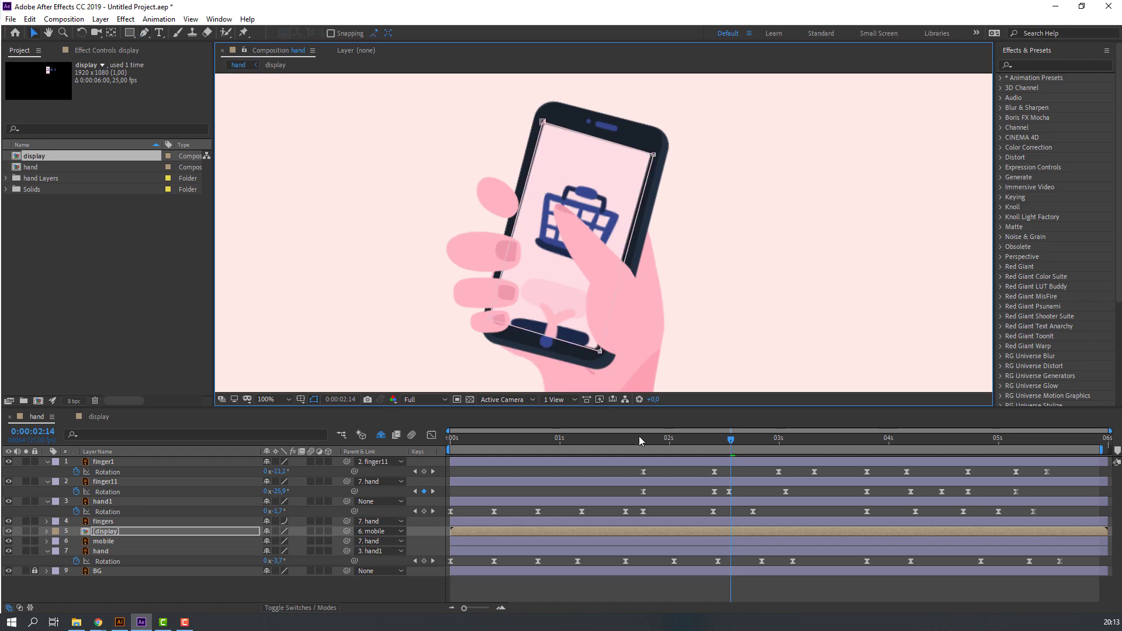
{"action": "left_click", "coordinate": [682, 512]}
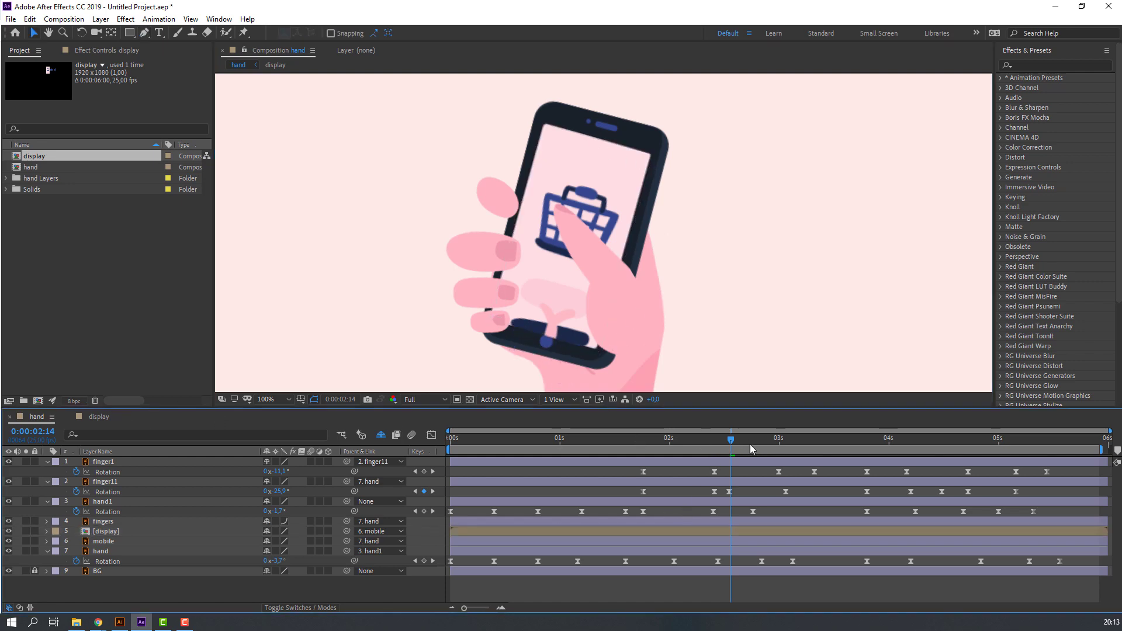
- Check the thumb swipe up to 0:00:03:00, and set Null 1's Position Y to 199 at that time in the display composition
{"action": "left_click_drag", "start_coordinate": [696, 448], "coordinate": [740, 455]}
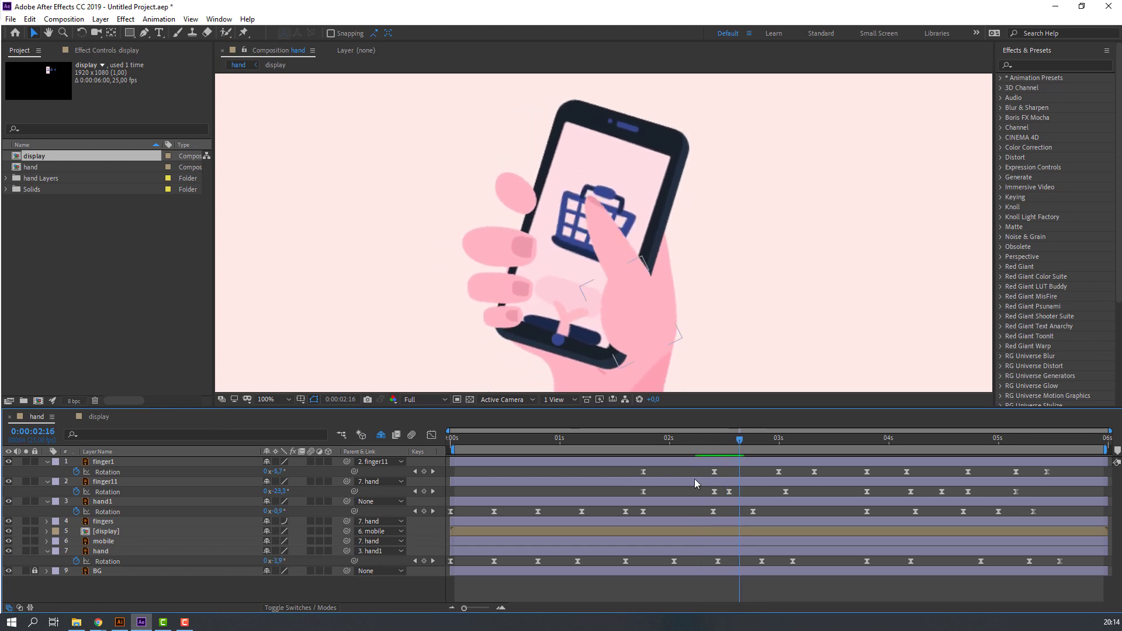
{"action": "left_click", "coordinate": [97, 416]}
{"action": "left_click", "coordinate": [26, 417]}
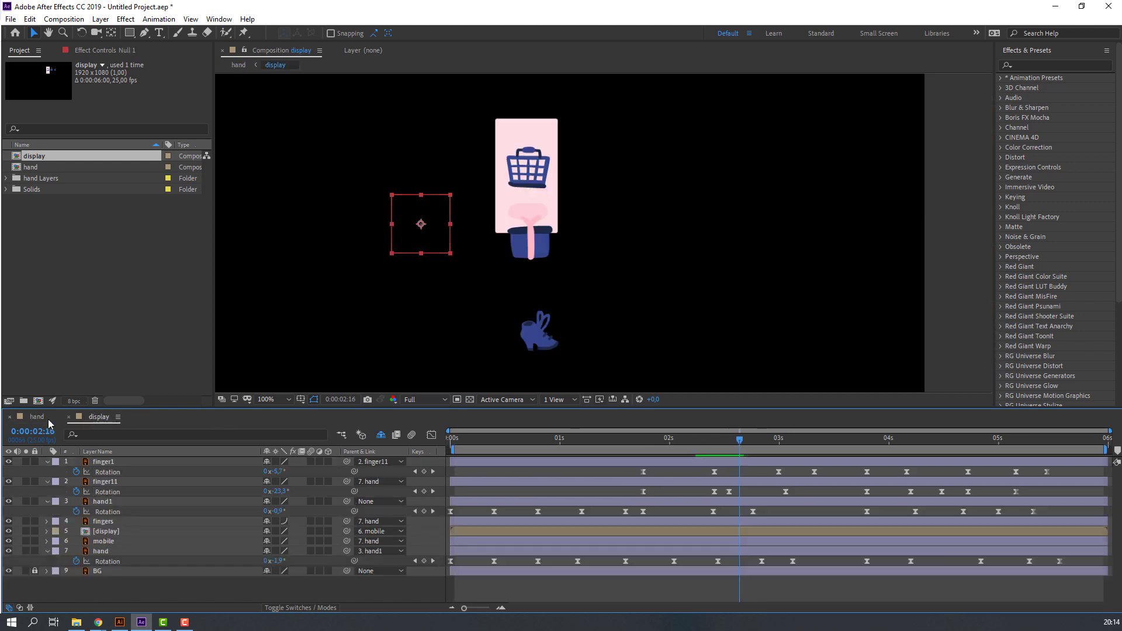
{"action": "left_click_drag", "start_coordinate": [755, 447], "coordinate": [778, 447]}
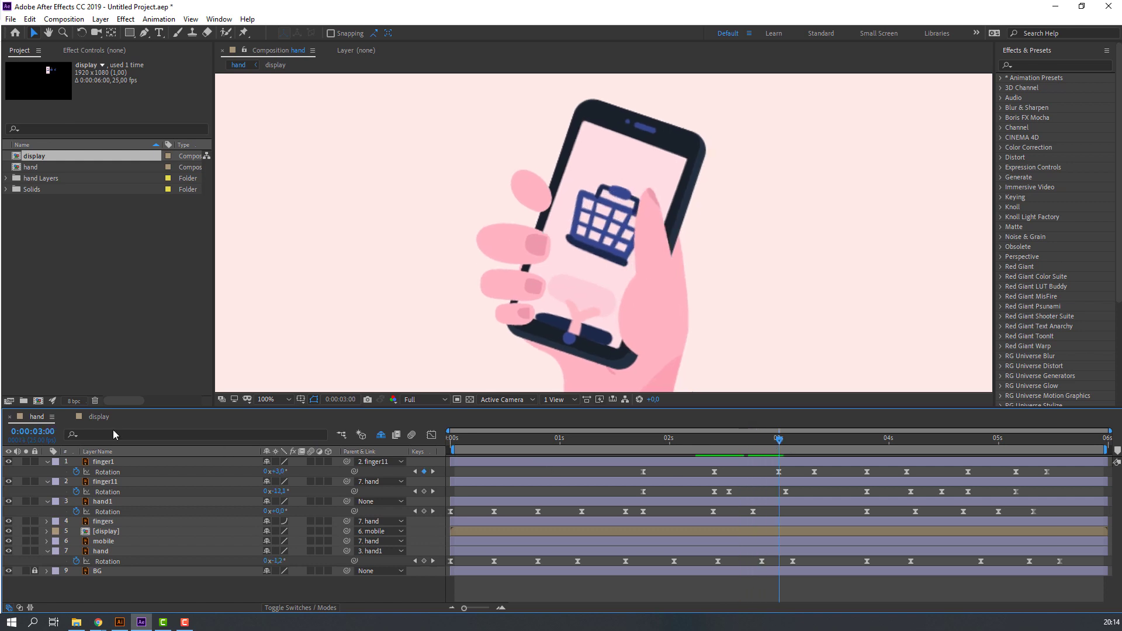
{"action": "left_click", "coordinate": [99, 417]}
{"action": "left_click", "coordinate": [380, 560]}
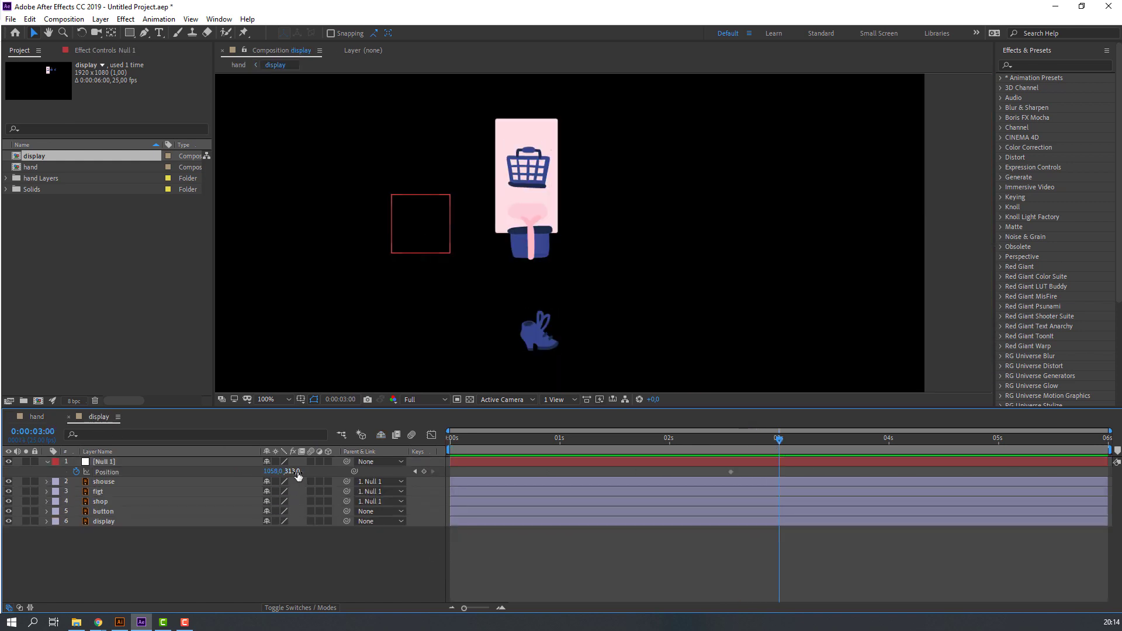
{"action": "left_click_drag", "start_coordinate": [297, 472], "coordinate": [222, 481]}
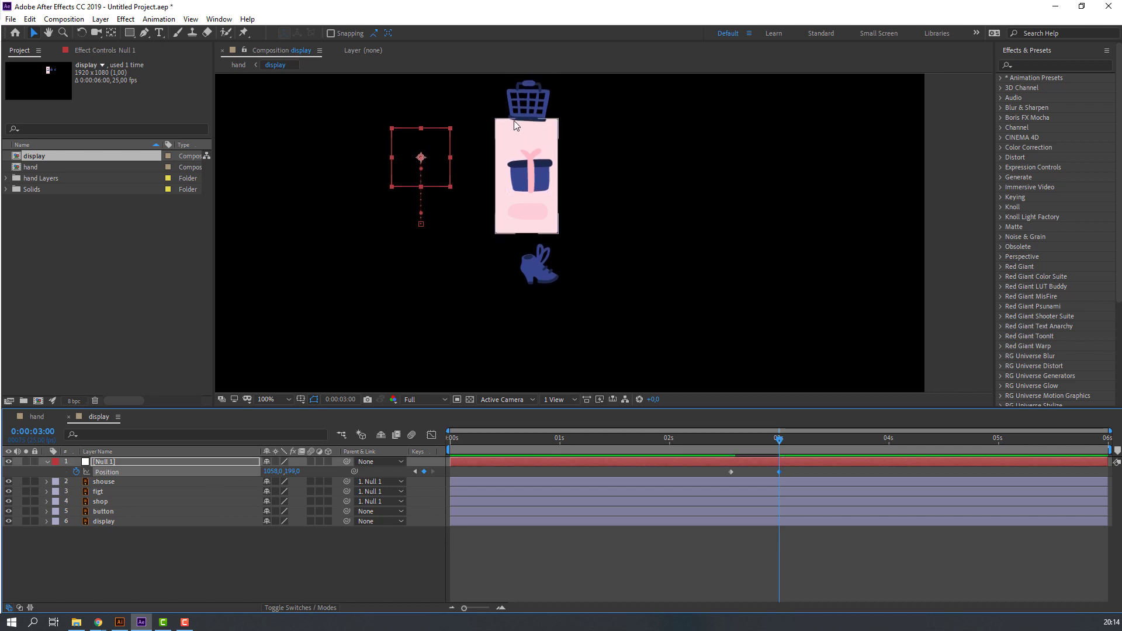
- Nudge the basket icon slightly upward clear of the pink display, and check its placement earlier in the timeline
{"action": "left_click", "coordinate": [523, 108]}
{"action": "key", "text": "Up"}
{"action": "key", "text": "Up"}
{"action": "key", "text": "Up"}
{"action": "key", "text": "Up"}
{"action": "key", "text": "Up"}
{"action": "key", "text": "Up"}
{"action": "key", "text": "Up"}
{"action": "key", "text": "Up"}
{"action": "key", "text": "Up"}
{"action": "key", "text": "Up"}
{"action": "key", "text": "Up"}
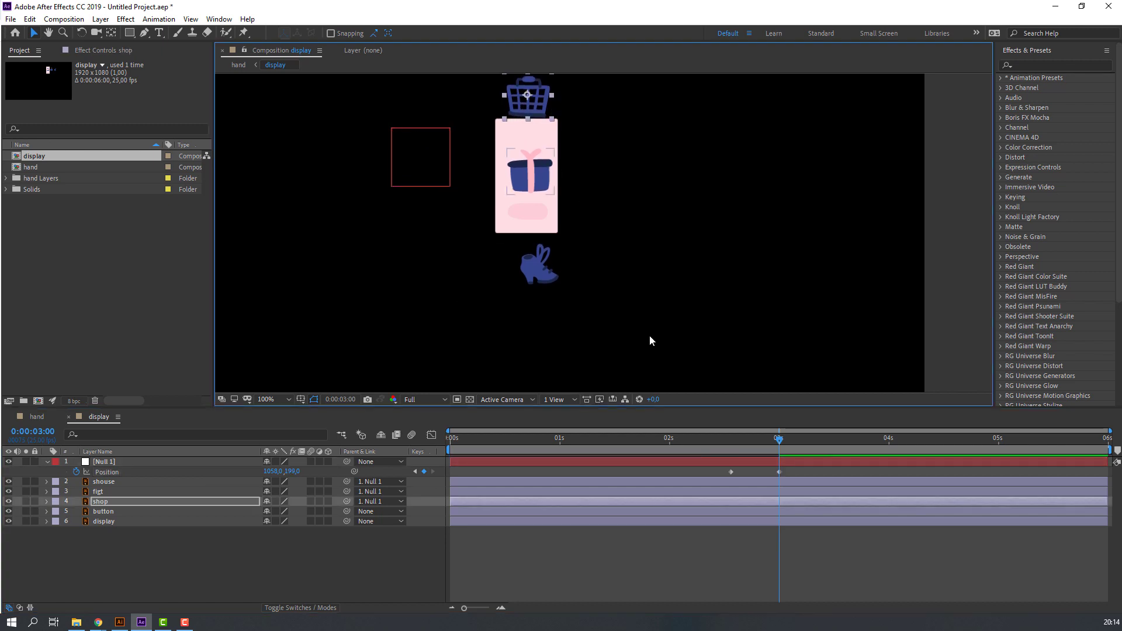
{"action": "left_click_drag", "start_coordinate": [685, 448], "coordinate": [589, 445]}
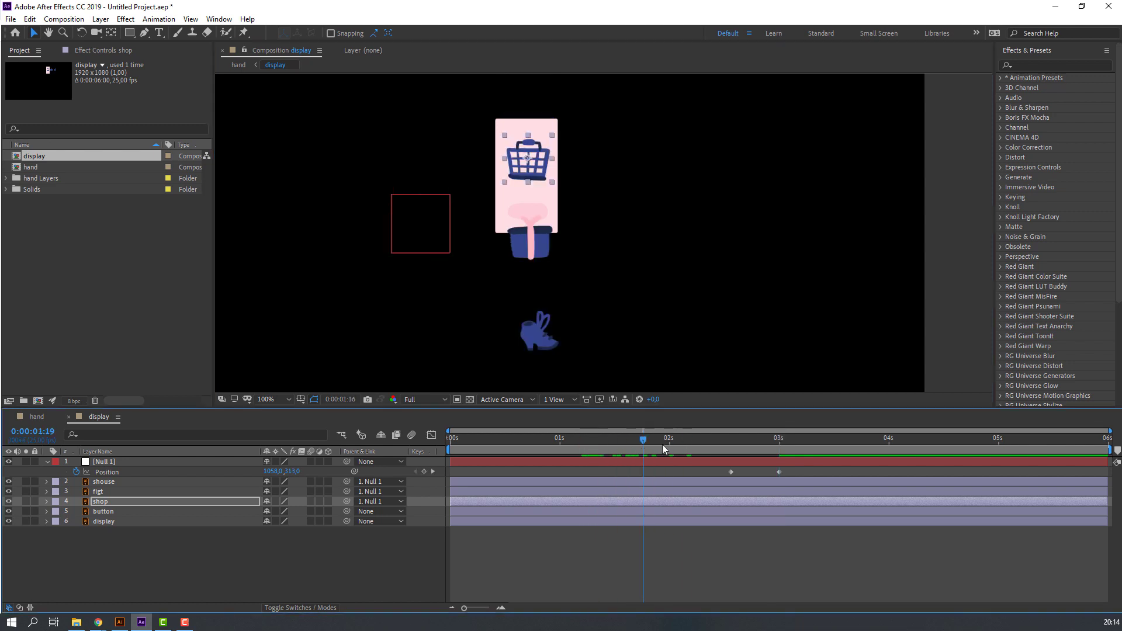
- Apply Easy Ease to Null 1's two Position keyframes and reshape their speed curve into a sharp early peak with a long slowdown
{"action": "left_click_drag", "start_coordinate": [743, 439], "coordinate": [716, 475]}
{"action": "right_click", "coordinate": [728, 471]}
{"action": "mouse_move", "coordinate": [760, 459]}
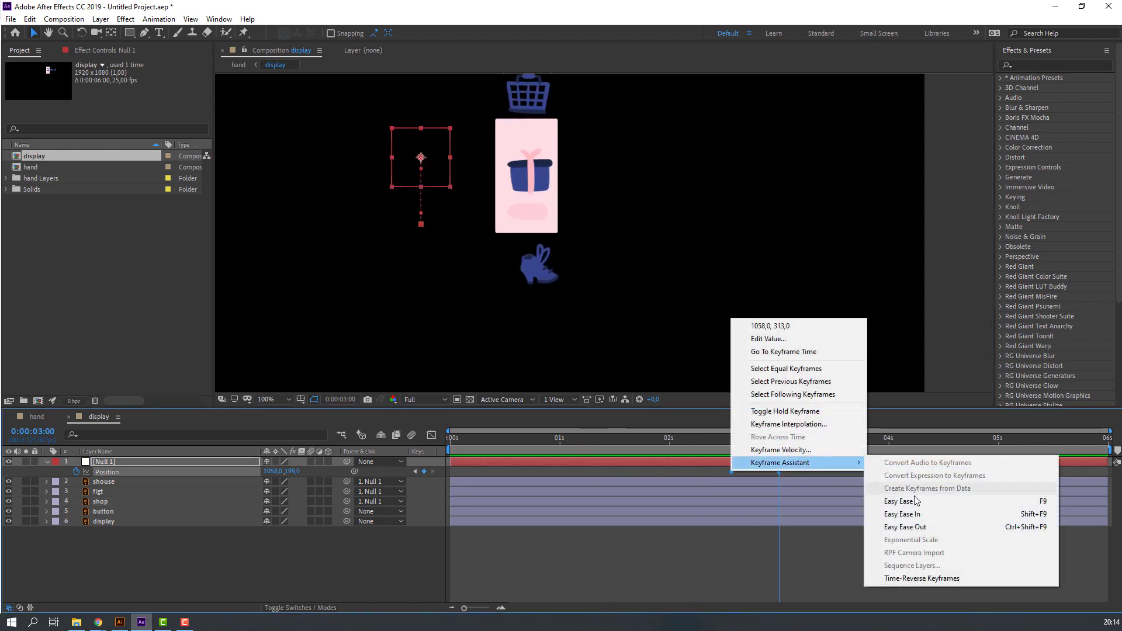
{"action": "left_click", "coordinate": [898, 501]}
{"action": "left_click", "coordinate": [431, 436]}
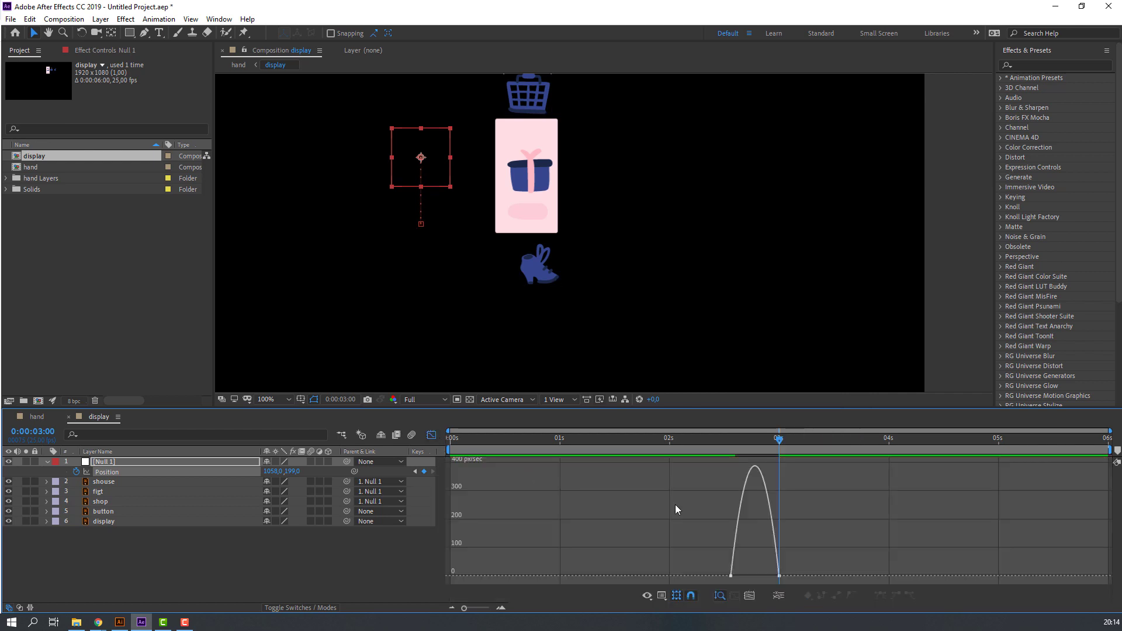
{"action": "left_click", "coordinate": [731, 576]}
{"action": "left_click_drag", "start_coordinate": [739, 576], "coordinate": [772, 578]}
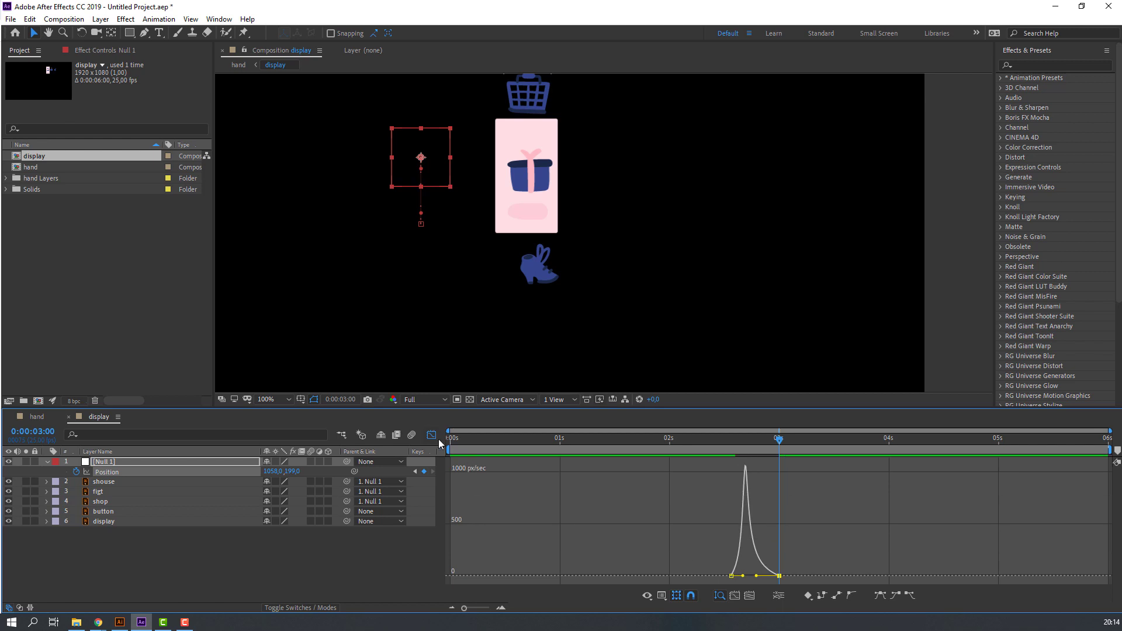
{"action": "left_click", "coordinate": [431, 435]}
- Move Null 1's second Position keyframe to about 0:00:03:08 and preview the icon movement in the hand composition
{"action": "left_click_drag", "start_coordinate": [778, 472], "coordinate": [812, 472]}
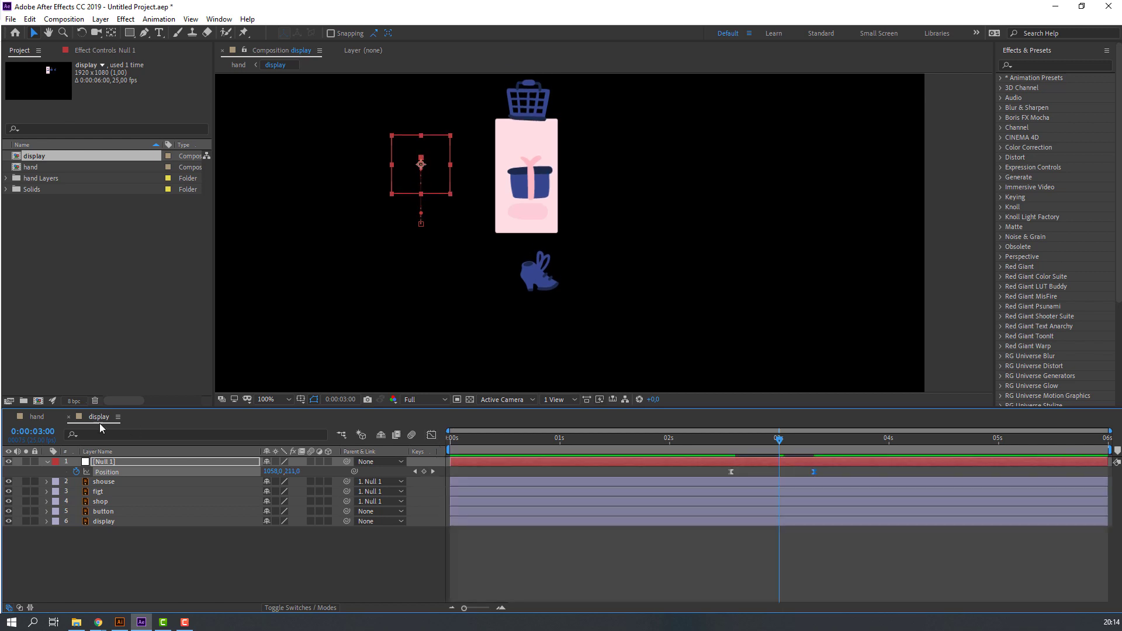
{"action": "left_click", "coordinate": [38, 416]}
{"action": "key", "text": "space"}
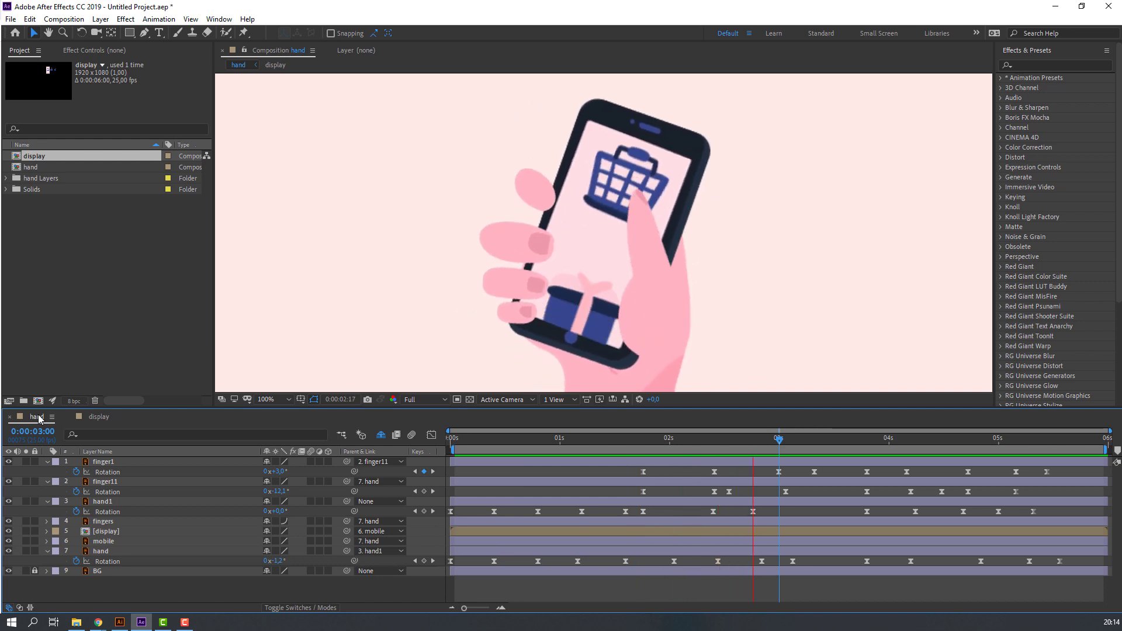
{"action": "key", "text": "space"}
- Start the work area just before 0:00:02:00 and preview the first swipe with the whole hand in view
{"action": "left_click_drag", "start_coordinate": [451, 450], "coordinate": [659, 450]}
{"action": "key", "text": "comma"}
{"action": "key", "text": "space"}
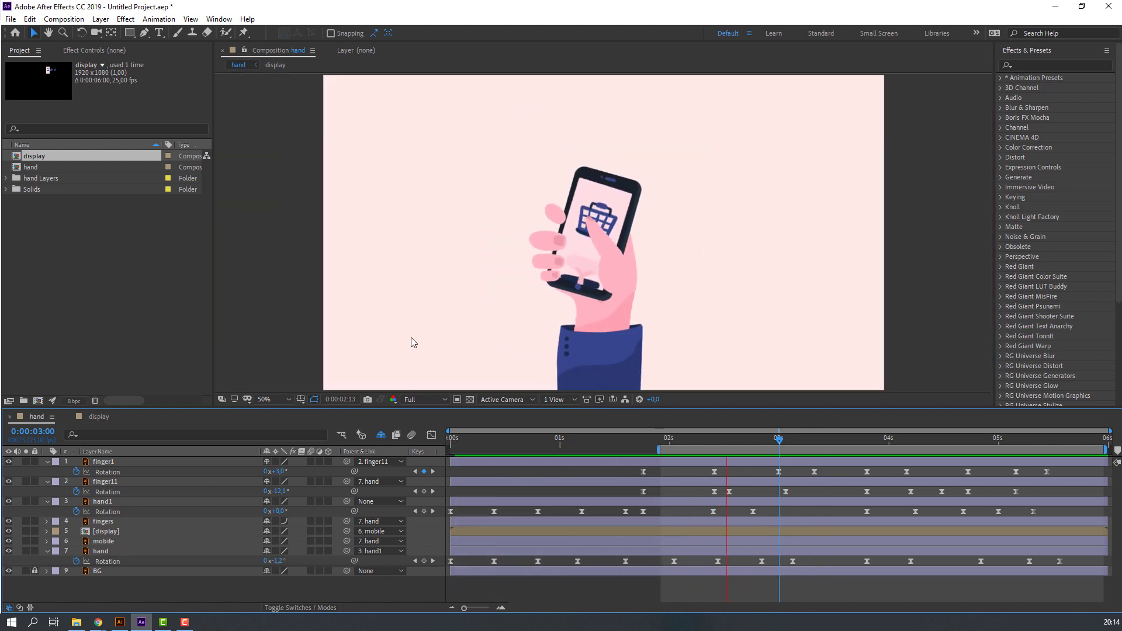
{"action": "key", "text": "space"}
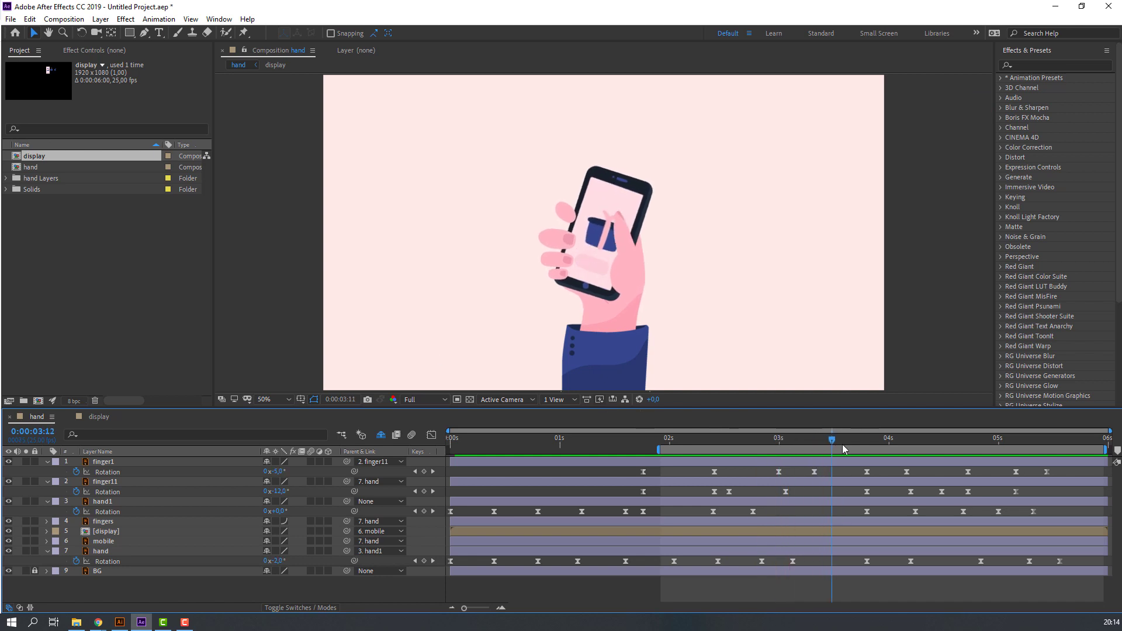
- For the second swipe, add Null 1 Position keyframes holding Y 199 at 0:00:04:21 and reaching Y 35 at 0:00:05:10
{"action": "left_click_drag", "start_coordinate": [875, 449], "coordinate": [983, 442]}
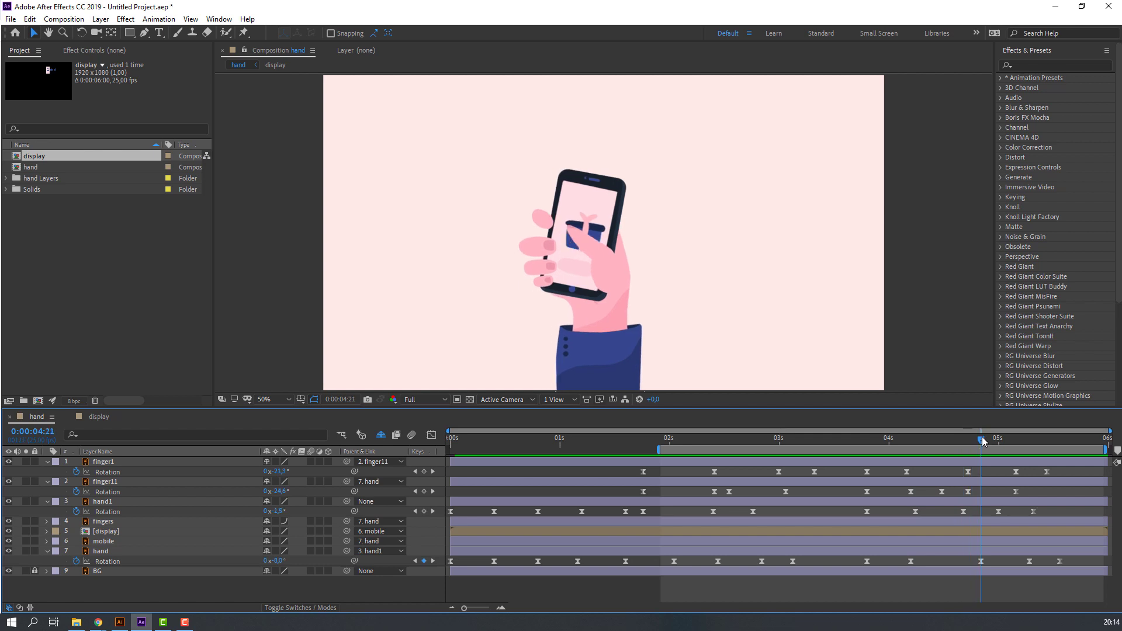
{"action": "left_click", "coordinate": [97, 417]}
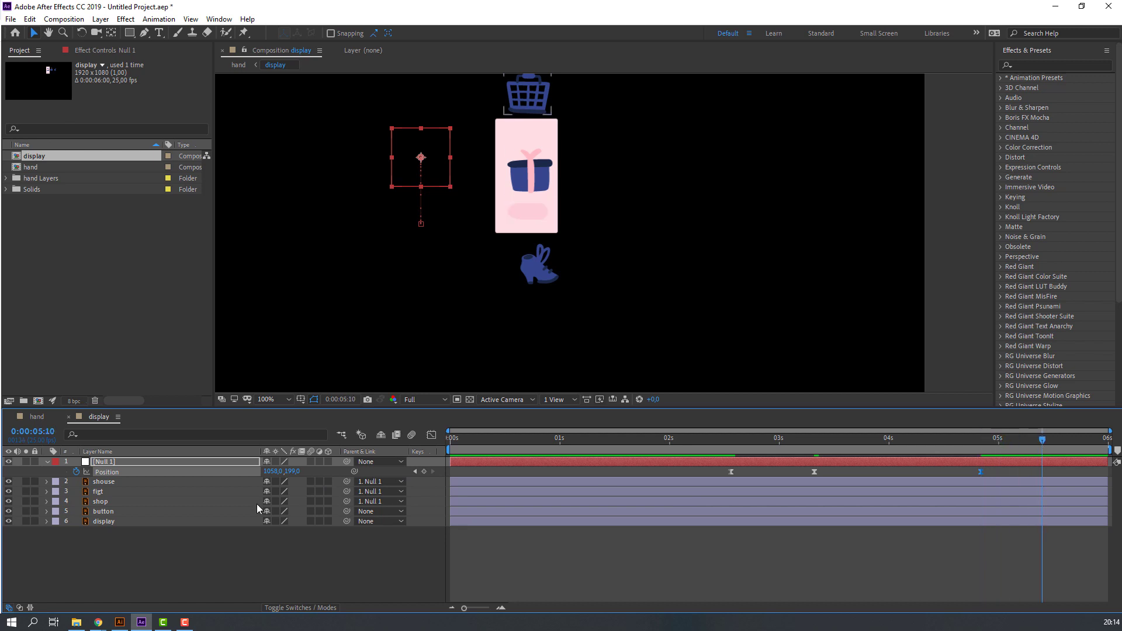
{"action": "left_click_drag", "start_coordinate": [293, 476], "coordinate": [185, 481]}
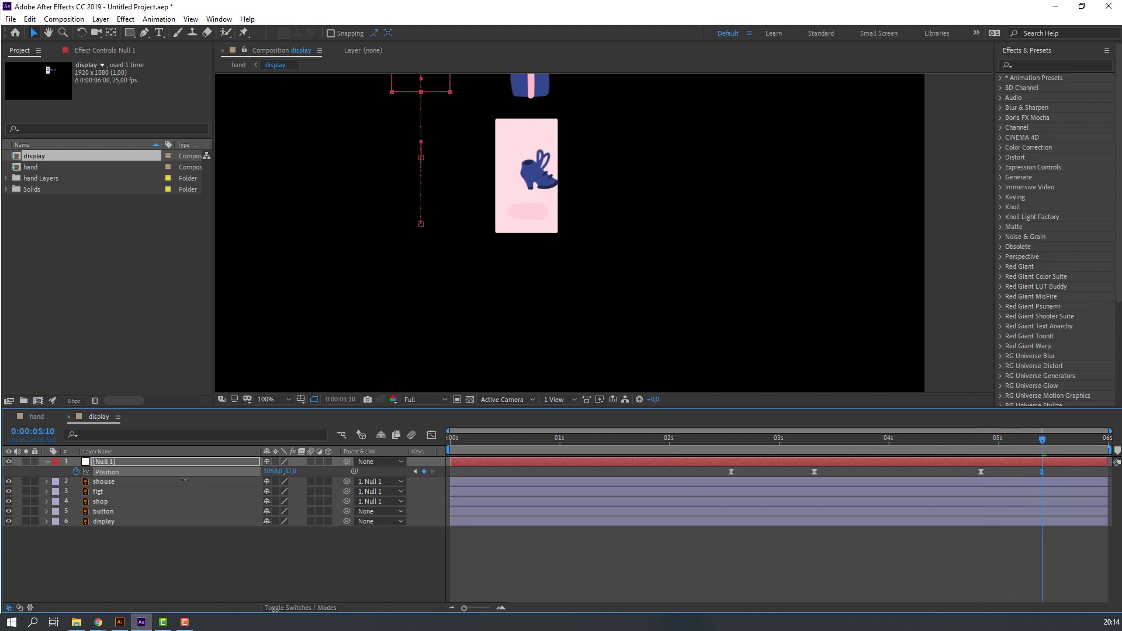
- Shift the shoe icon left to centre it on the pink display, and check its motion by scrubbing to 0:00:05:05
{"action": "left_click", "coordinate": [542, 171]}
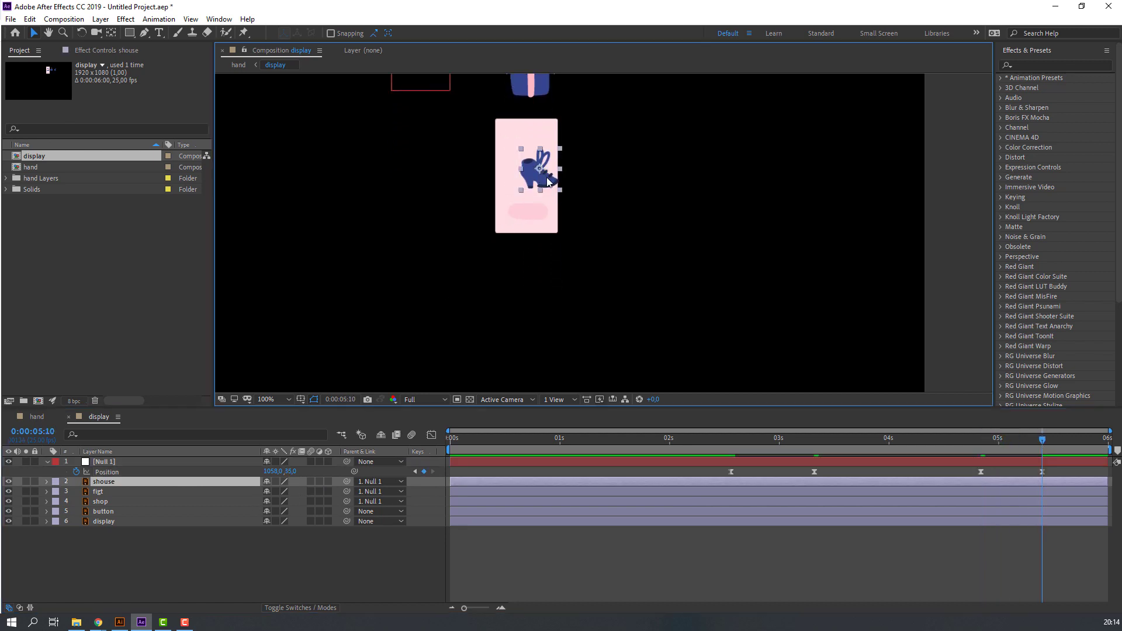
{"action": "left_click", "coordinate": [916, 579]}
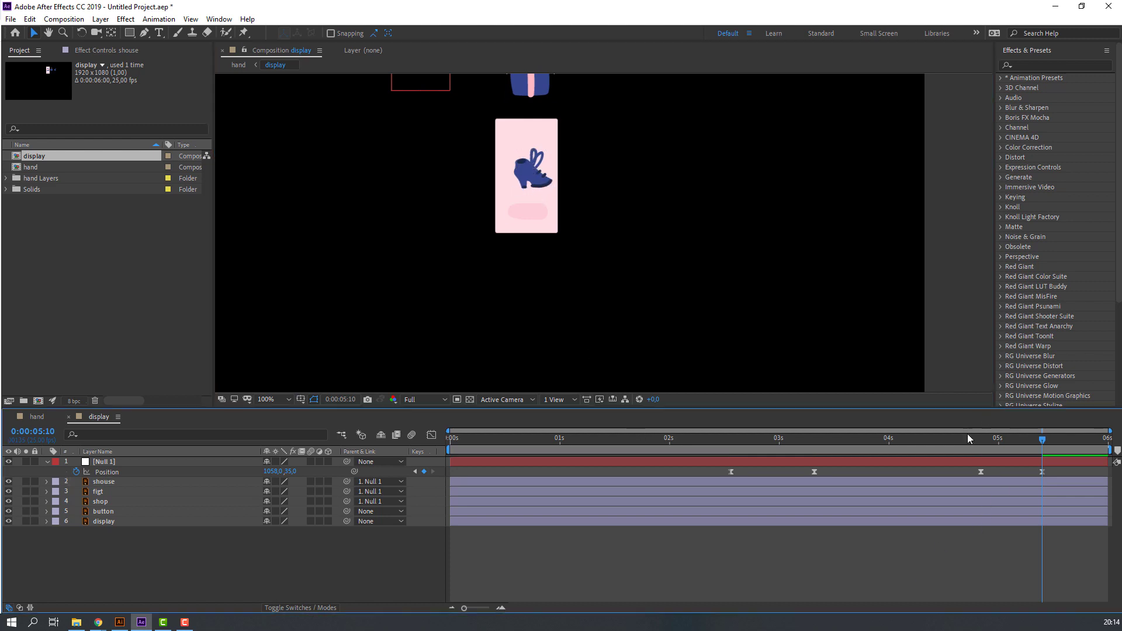
{"action": "left_click_drag", "start_coordinate": [965, 439], "coordinate": [1021, 443]}
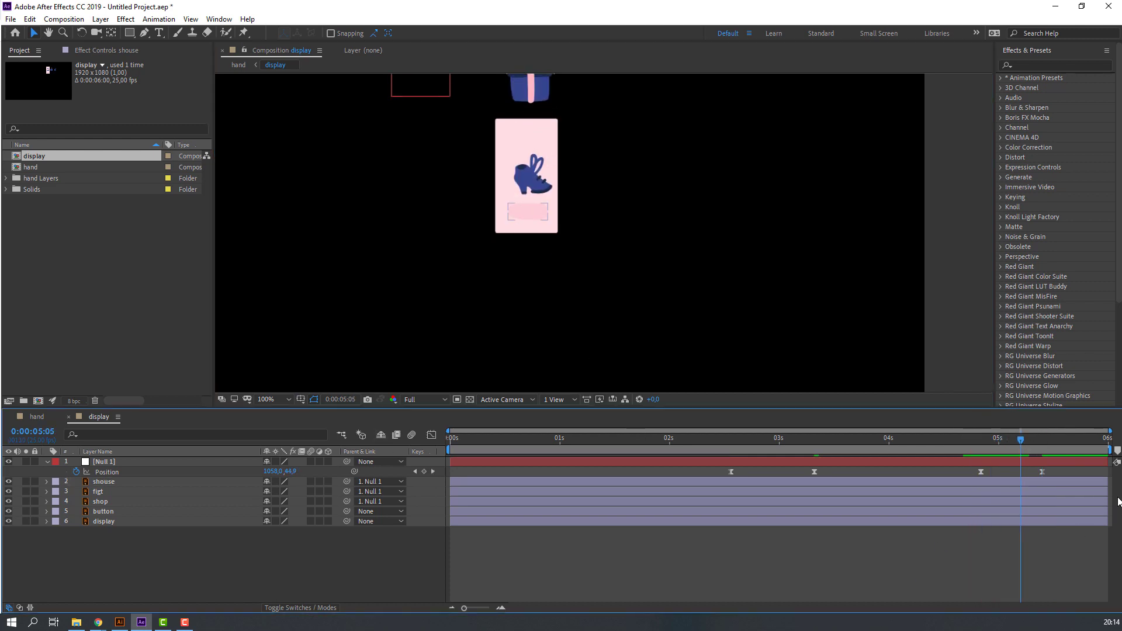
- Shape the speed graph between Null 1's last two Position keyframes to peak just after 0:00:04:21, and preview it in the hand composition
{"action": "left_click", "coordinate": [432, 435]}
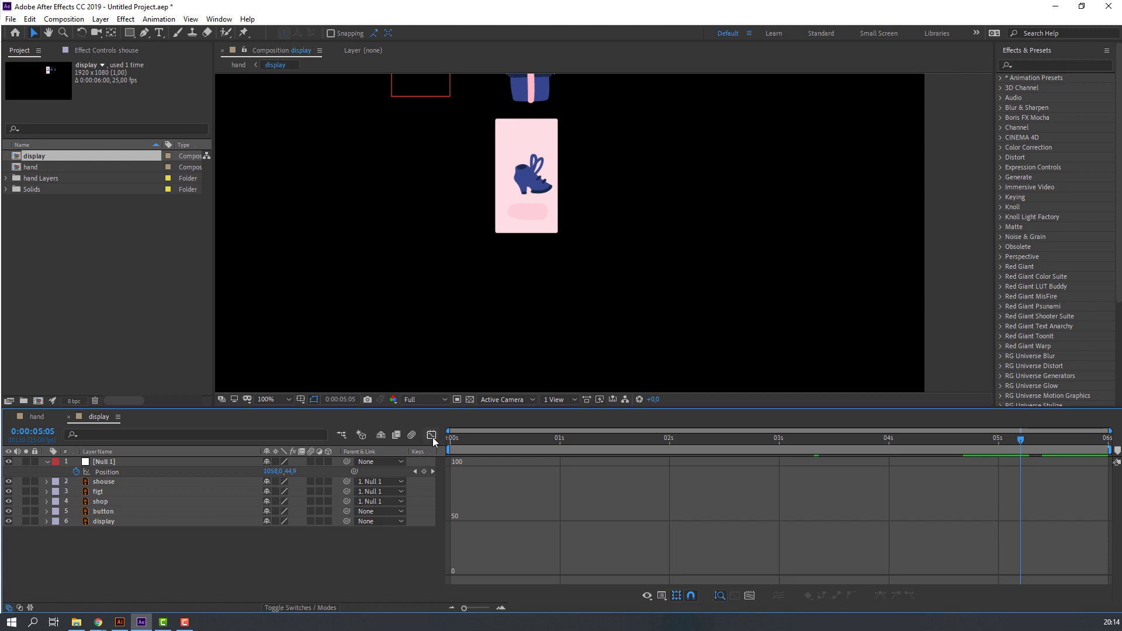
{"action": "left_click", "coordinate": [431, 435]}
{"action": "left_click_drag", "start_coordinate": [1050, 471], "coordinate": [960, 484]}
{"action": "left_click", "coordinate": [432, 435]}
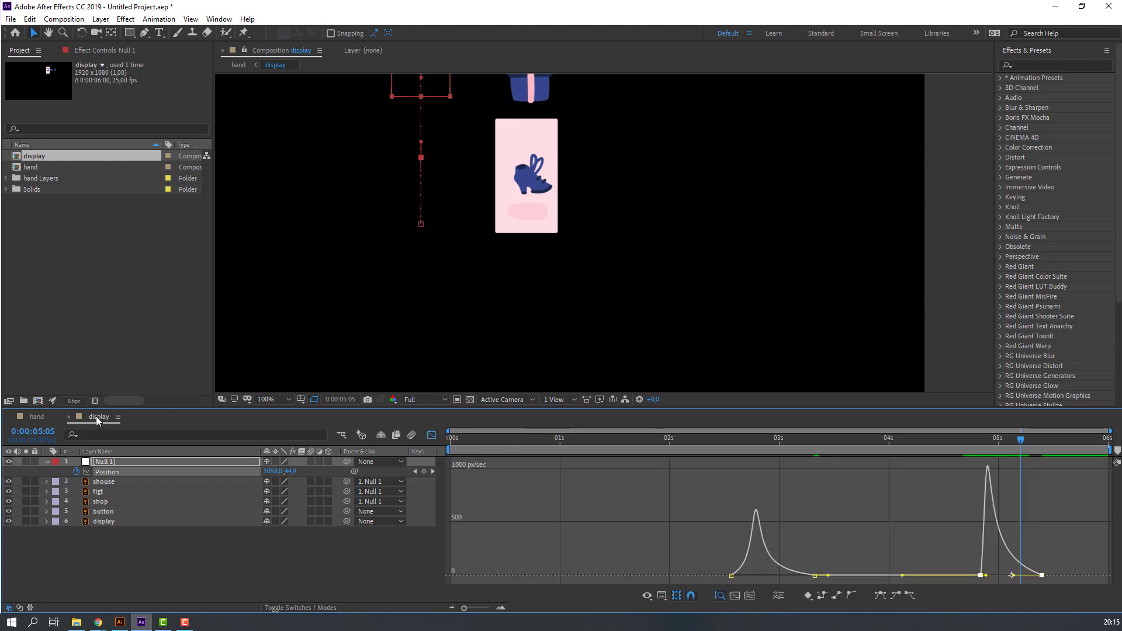
{"action": "left_click", "coordinate": [37, 417]}
{"action": "key", "text": "space"}
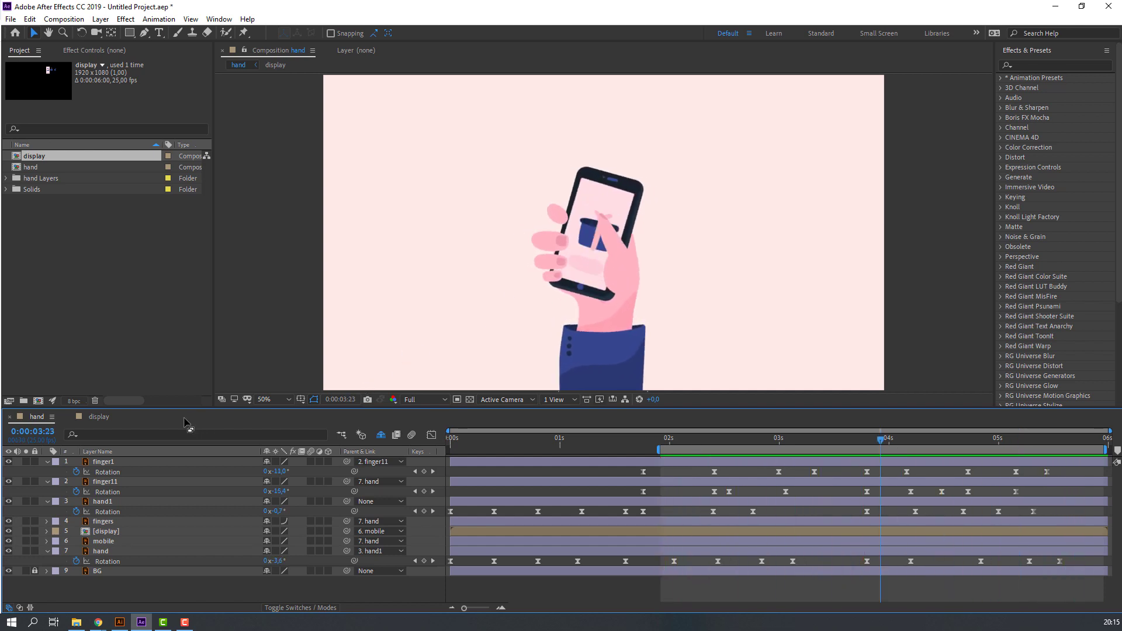
- Lengthen the outgoing ease of Null 1's 0:00:04:21 Position keyframe in the speed graph so the second scroll starts more gently
{"action": "left_click", "coordinate": [97, 417]}
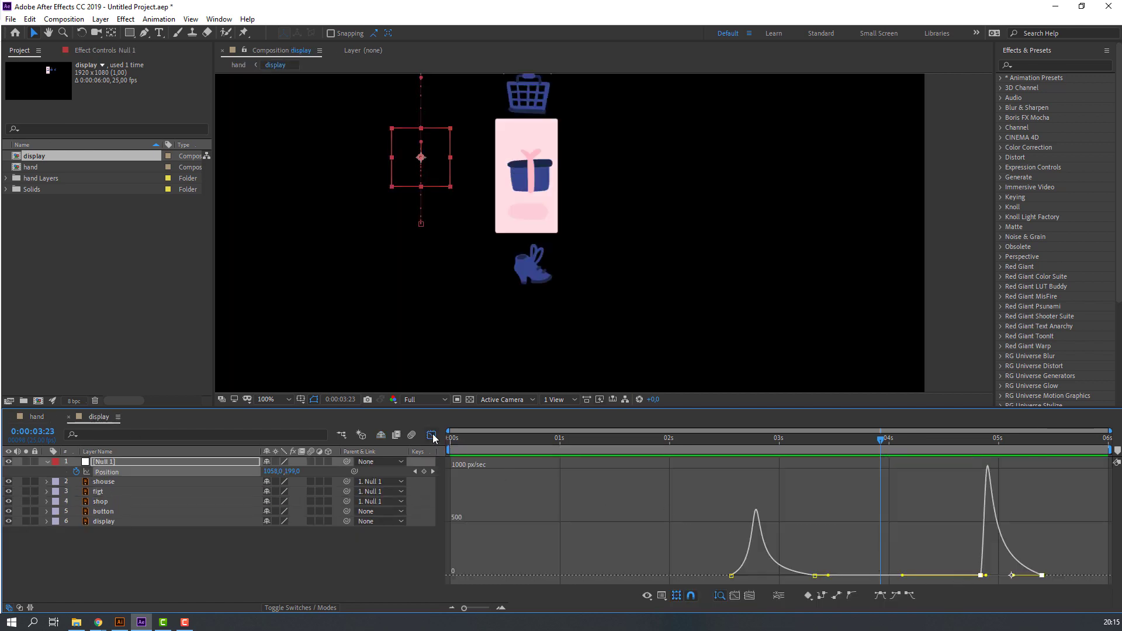
{"action": "left_click_drag", "start_coordinate": [965, 572], "coordinate": [993, 576]}
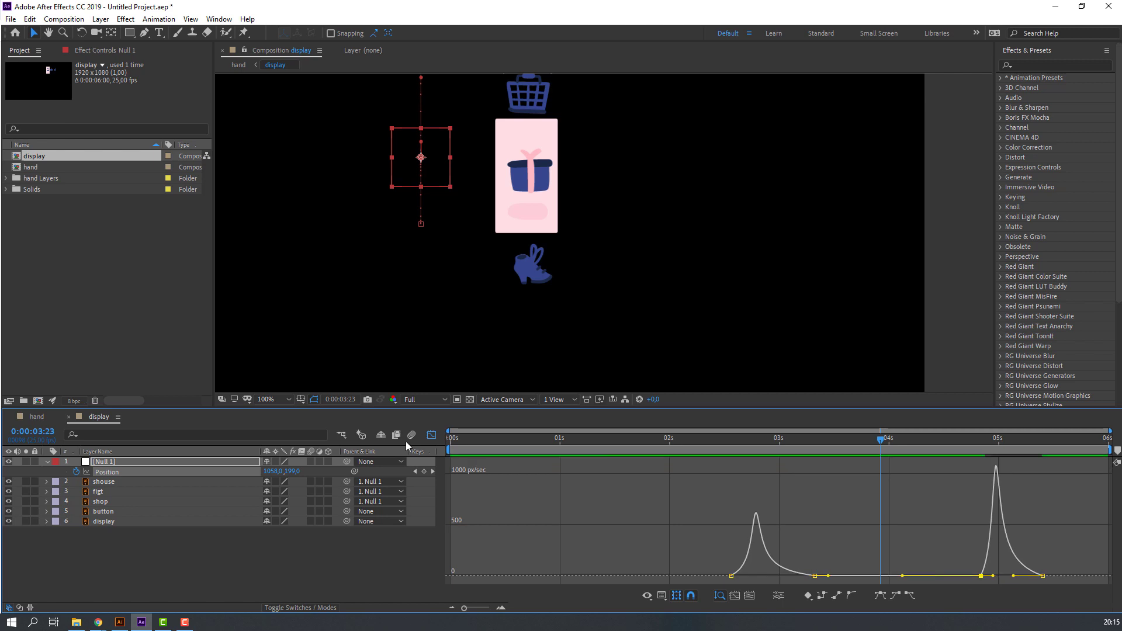
{"action": "left_click", "coordinate": [428, 434]}
- Move Null 1's last Position keyframe to about 0:00:05:15 and preview the second swipe in the hand composition
{"action": "left_click_drag", "start_coordinate": [1045, 471], "coordinate": [1063, 472]}
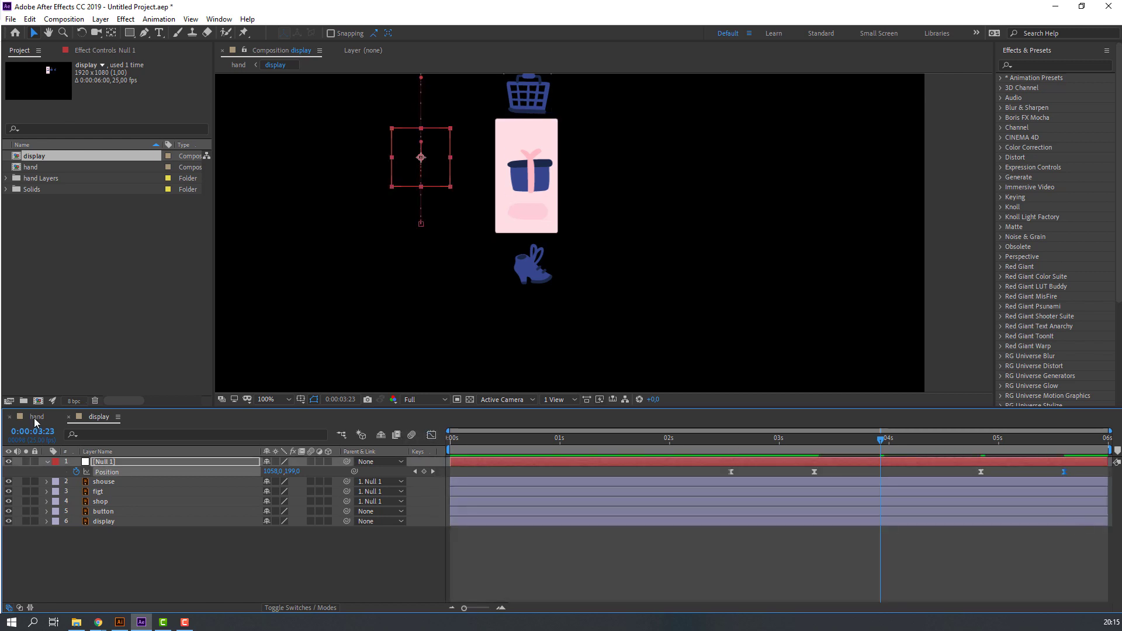
{"action": "left_click", "coordinate": [36, 416]}
{"action": "key", "text": "space"}
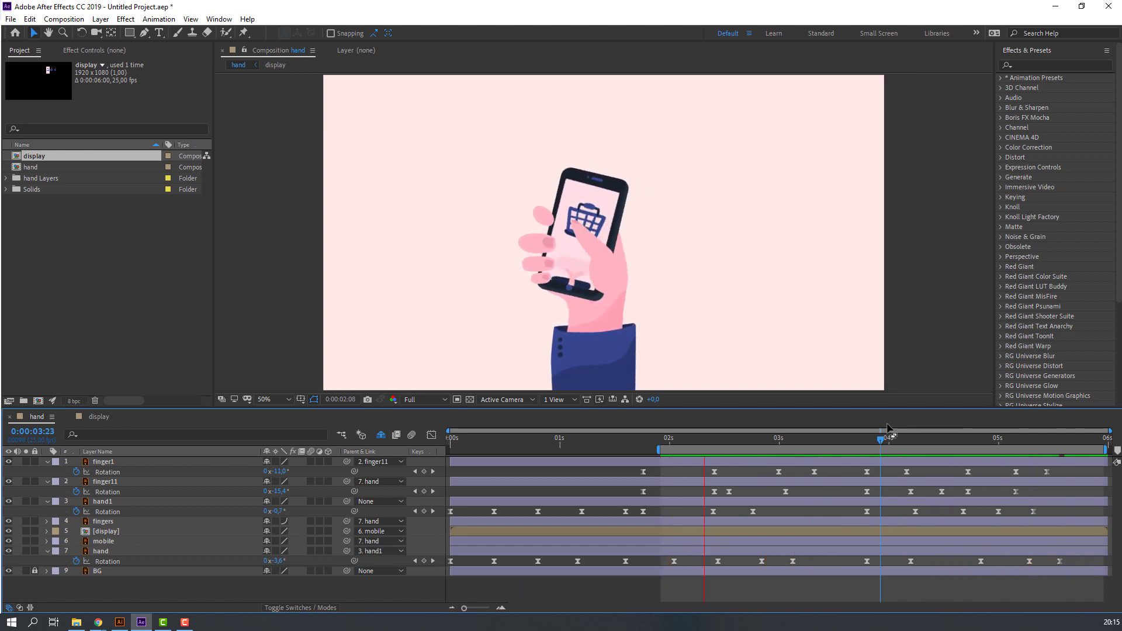
- Hide the button layer, the darker pink rounded shape near the lower edge of the phone display, in the display composition
{"action": "left_click", "coordinate": [99, 417]}
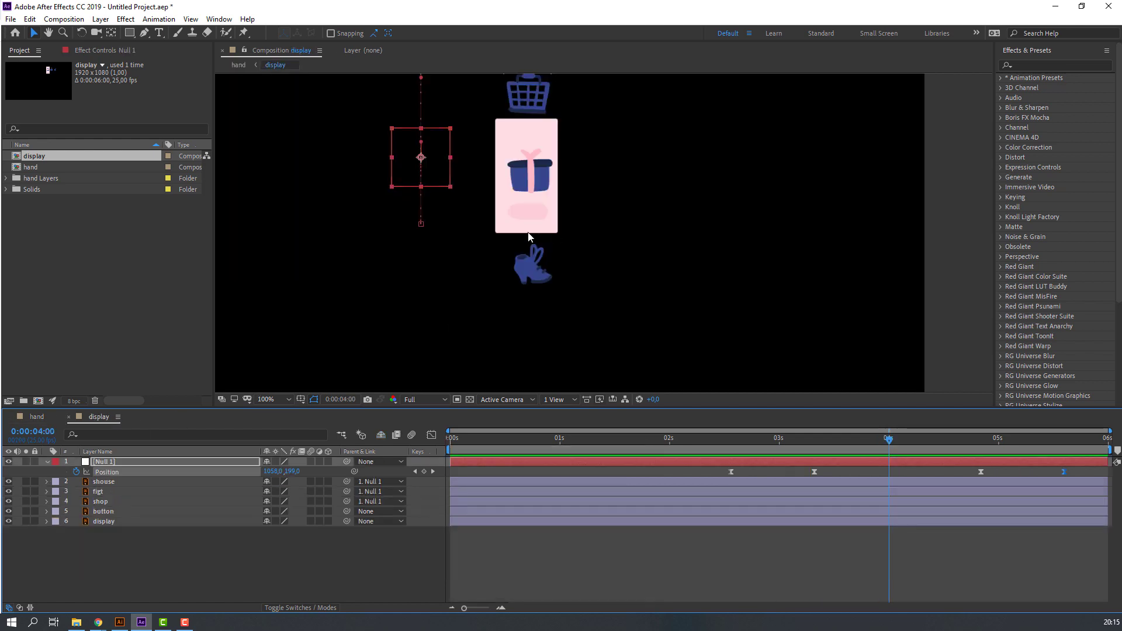
{"action": "left_click", "coordinate": [521, 215]}
{"action": "scroll", "coordinate": [509, 198], "scroll_direction": "up", "scroll_amount": 4}
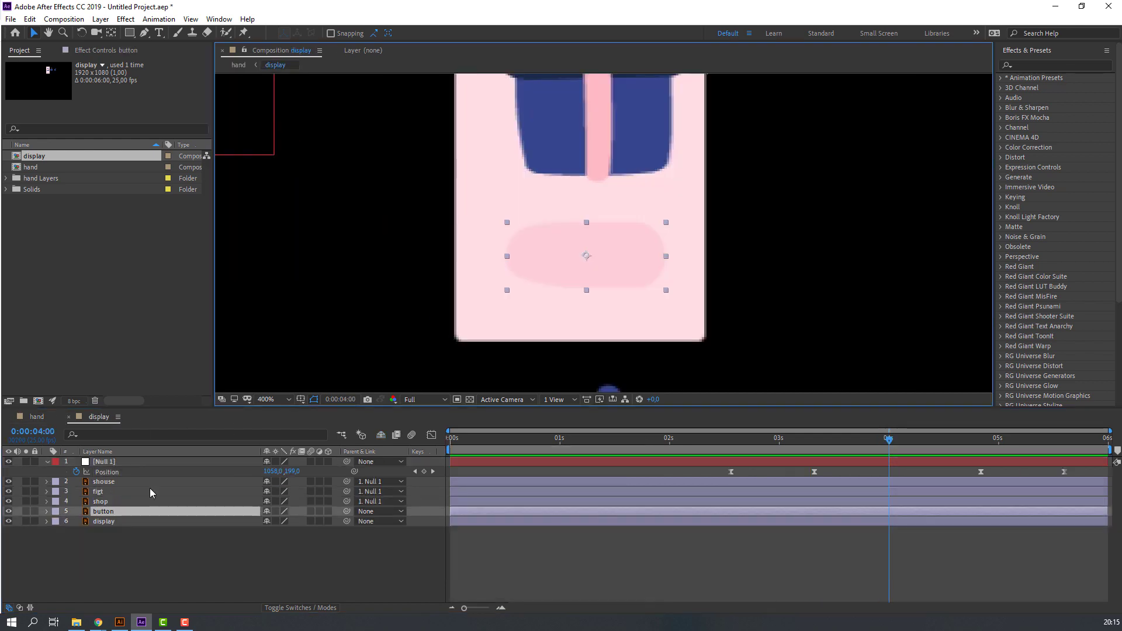
{"action": "left_click", "coordinate": [8, 512]}
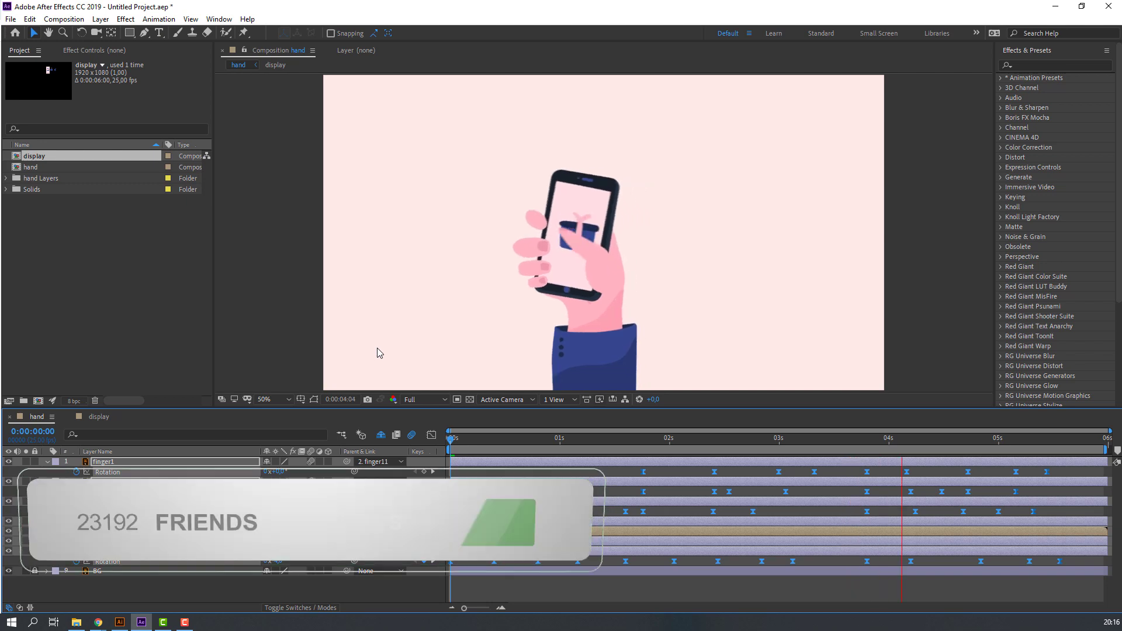